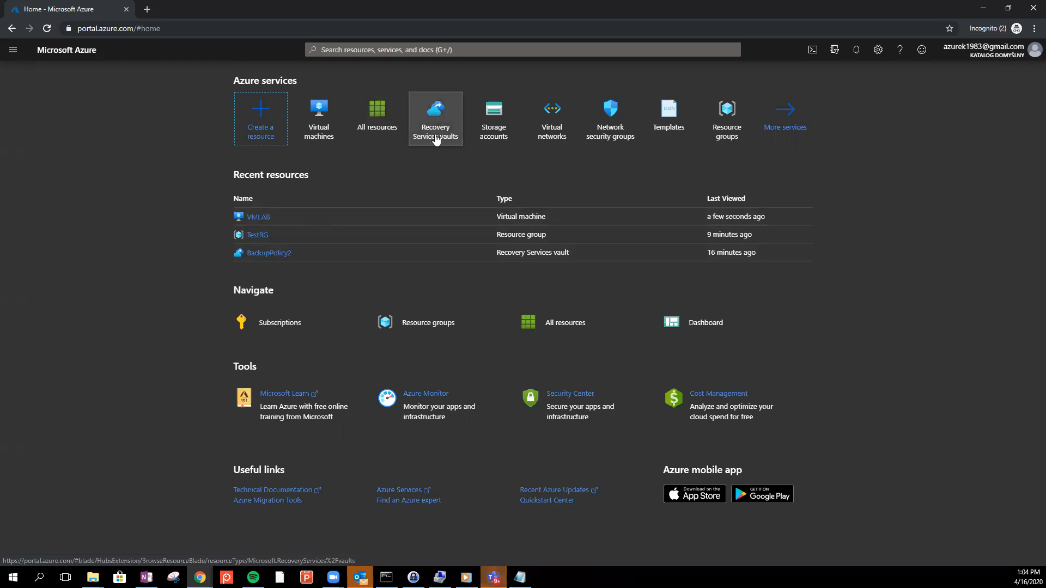
# Start a new Recovery Services vault in the TestRG resource group with the region set to (US) East US 2
pyautogui.click(443, 123)
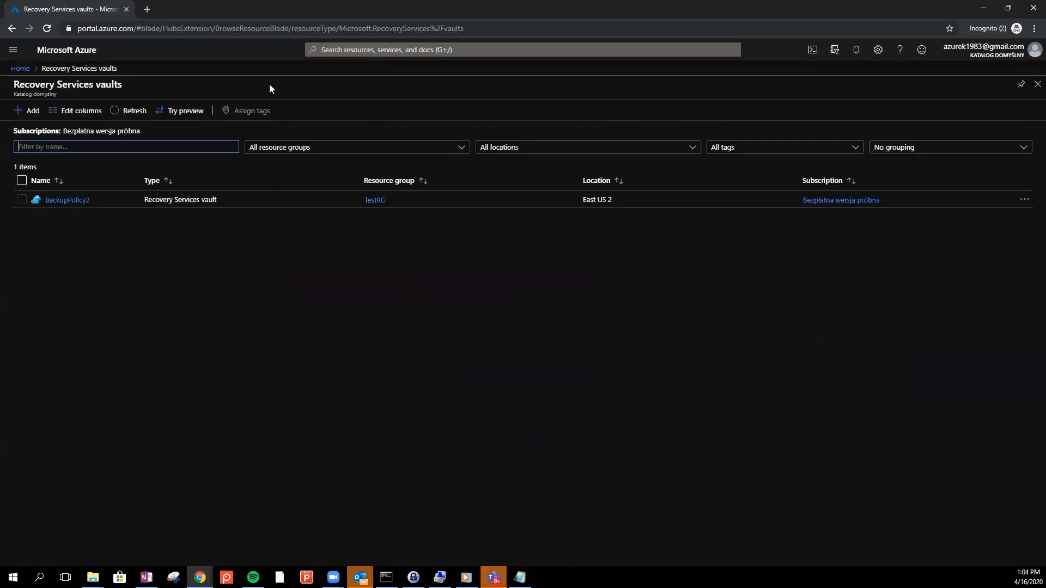
pyautogui.click(32, 111)
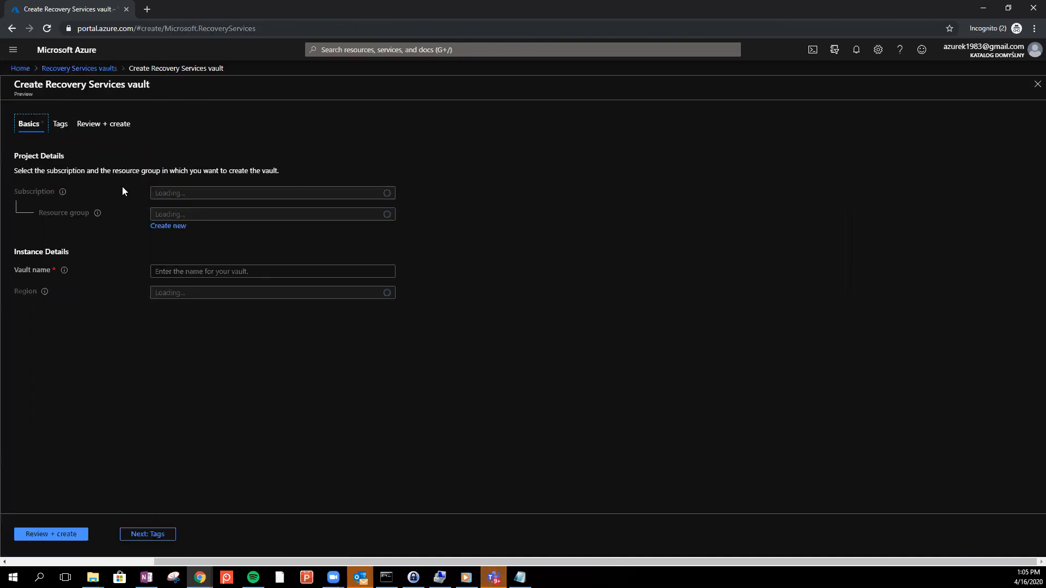
pyautogui.click(252, 220)
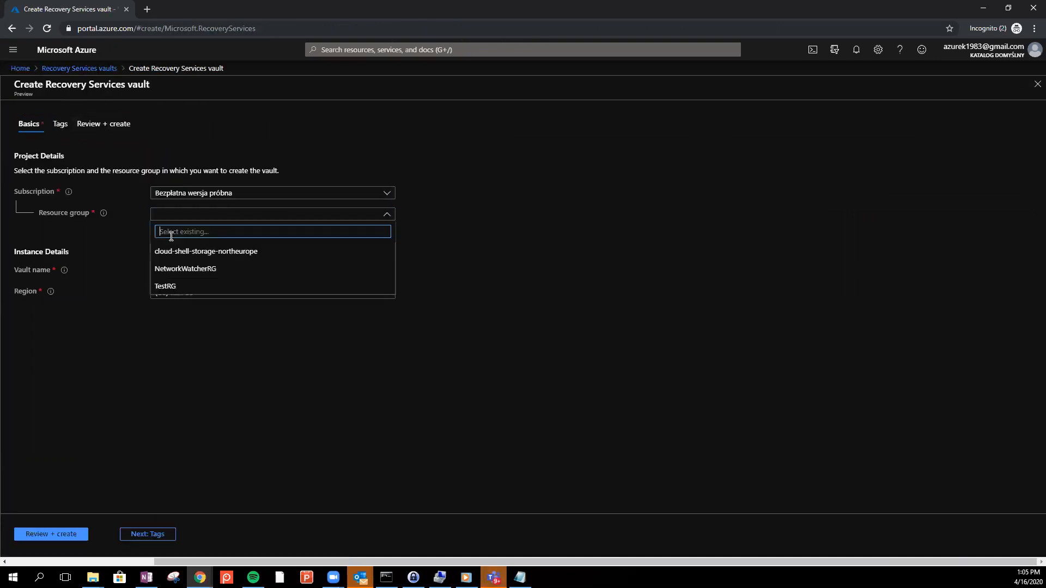
pyautogui.click(170, 288)
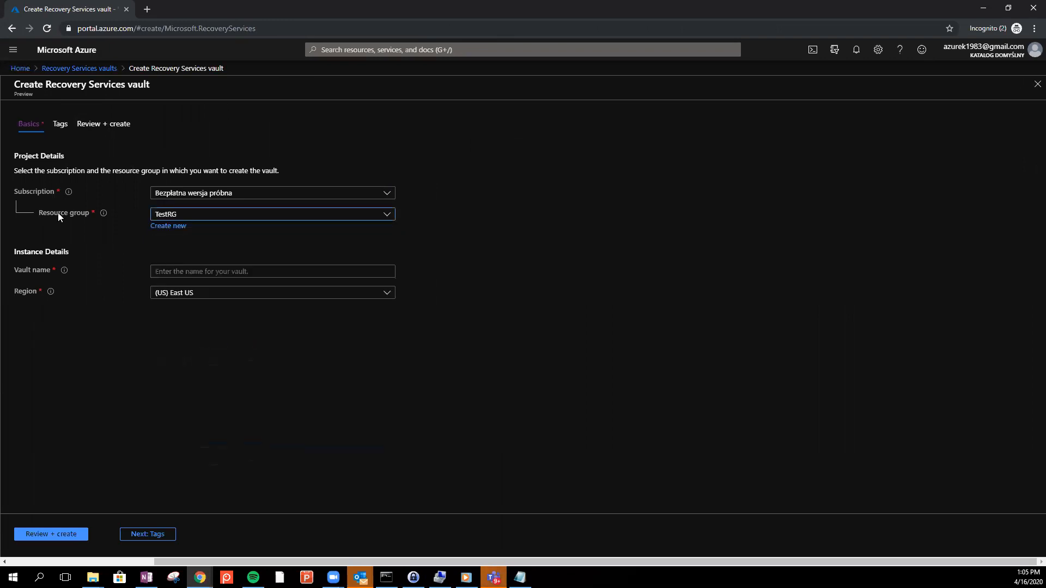
pyautogui.click(234, 294)
pyautogui.scroll(3, 257, 345)
pyautogui.scroll(3, 257, 344)
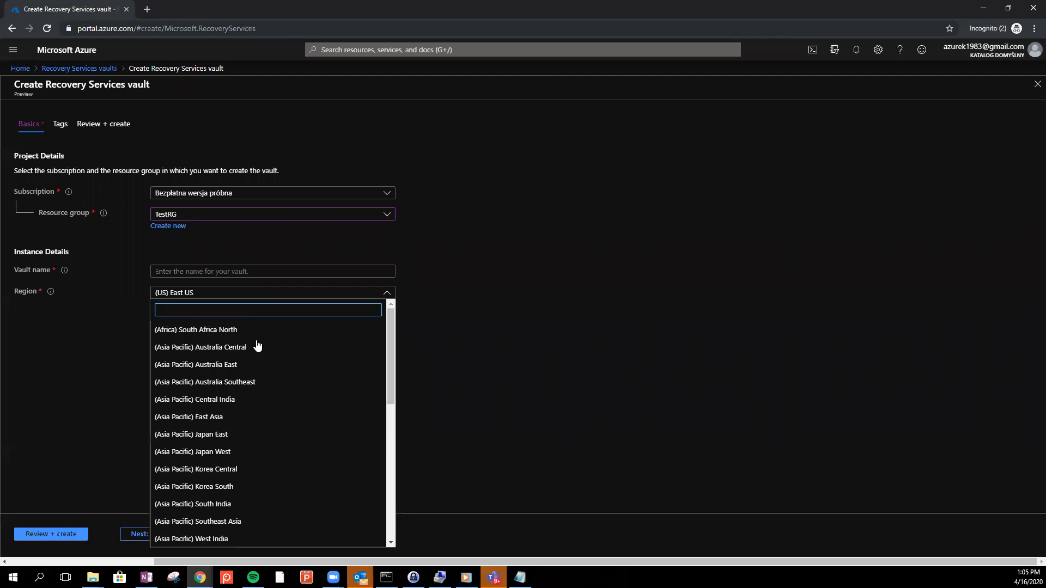
pyautogui.scroll(-7, 264, 341)
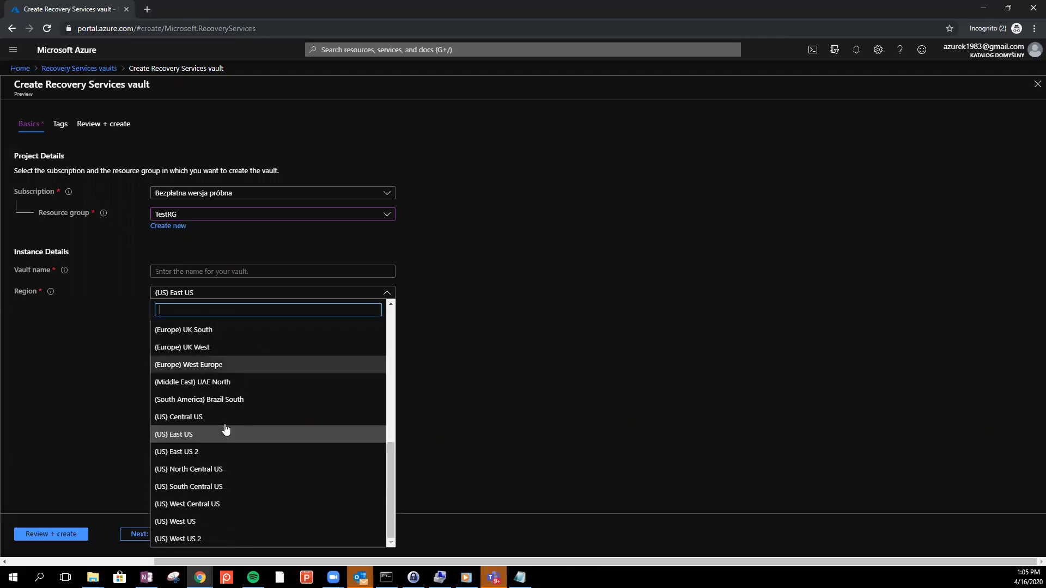
pyautogui.click(195, 453)
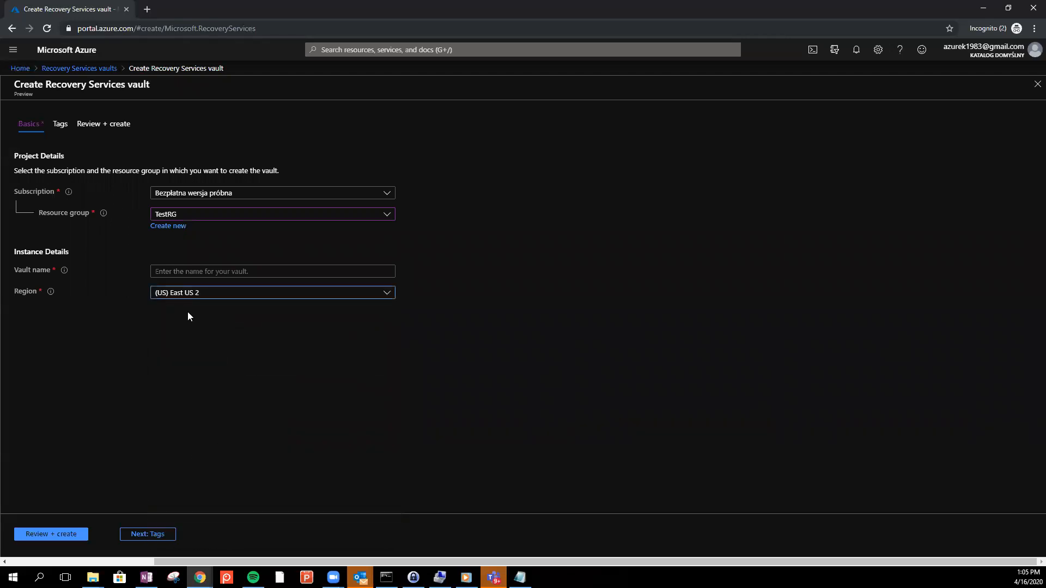
# Name the vault BackupRecoveryServices, then review and create it
pyautogui.click(172, 270)
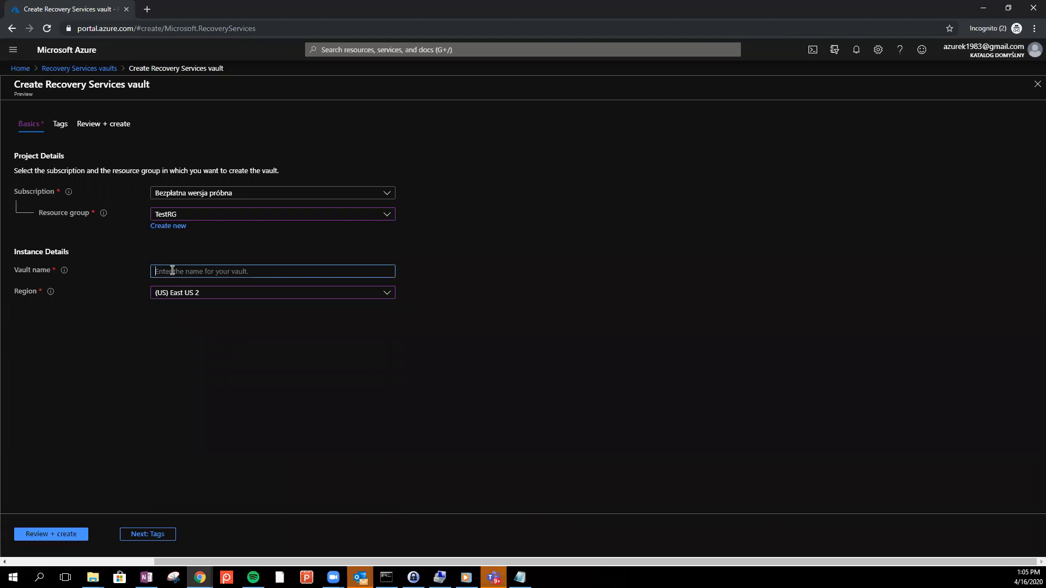
pyautogui.write('Backup')
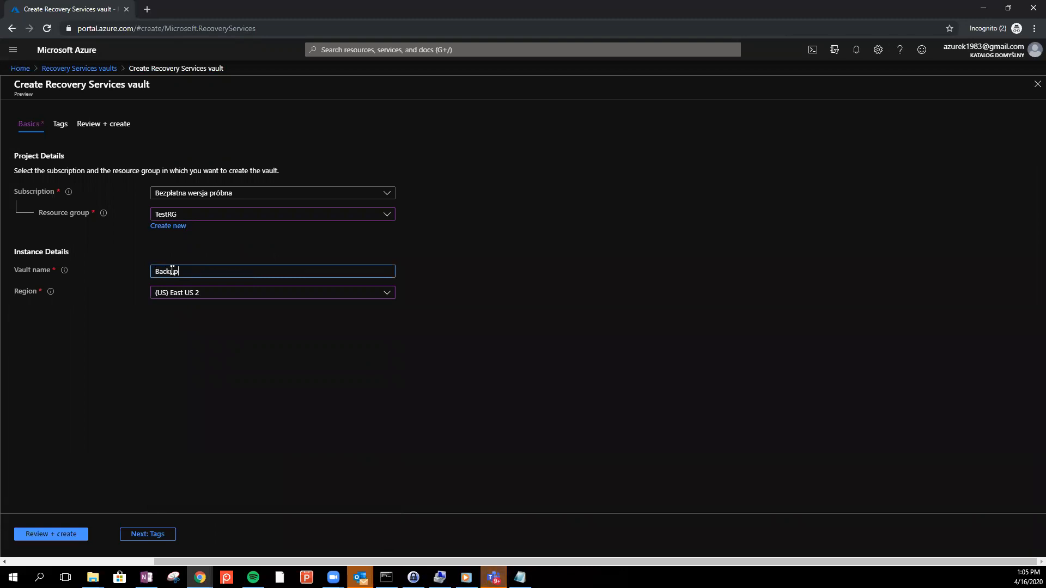
pyautogui.write('RecoveryServices')
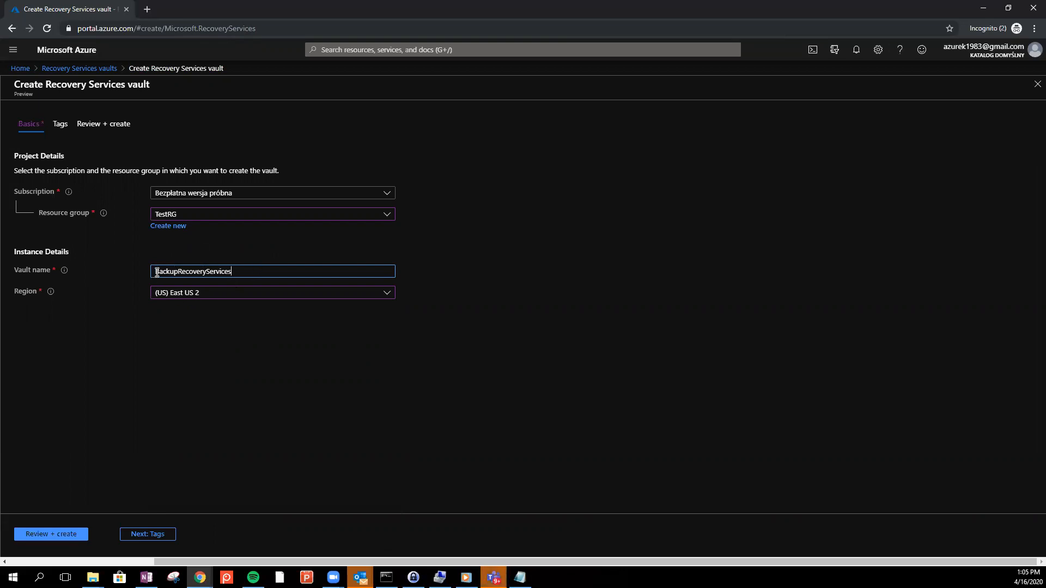
pyautogui.moveTo(211, 271); pyautogui.dragTo(273, 289)
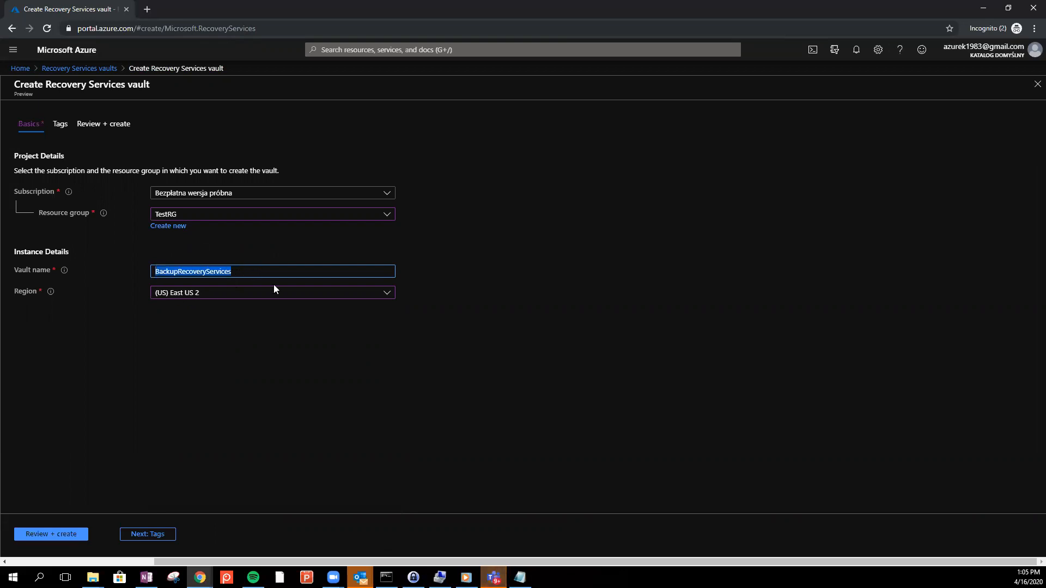
pyautogui.click(66, 536)
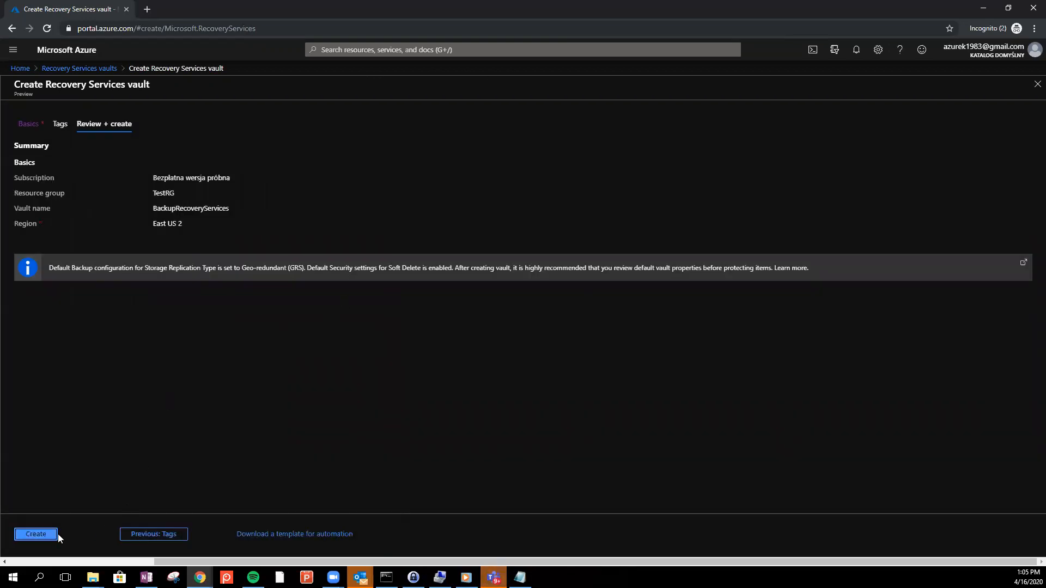
pyautogui.click(49, 534)
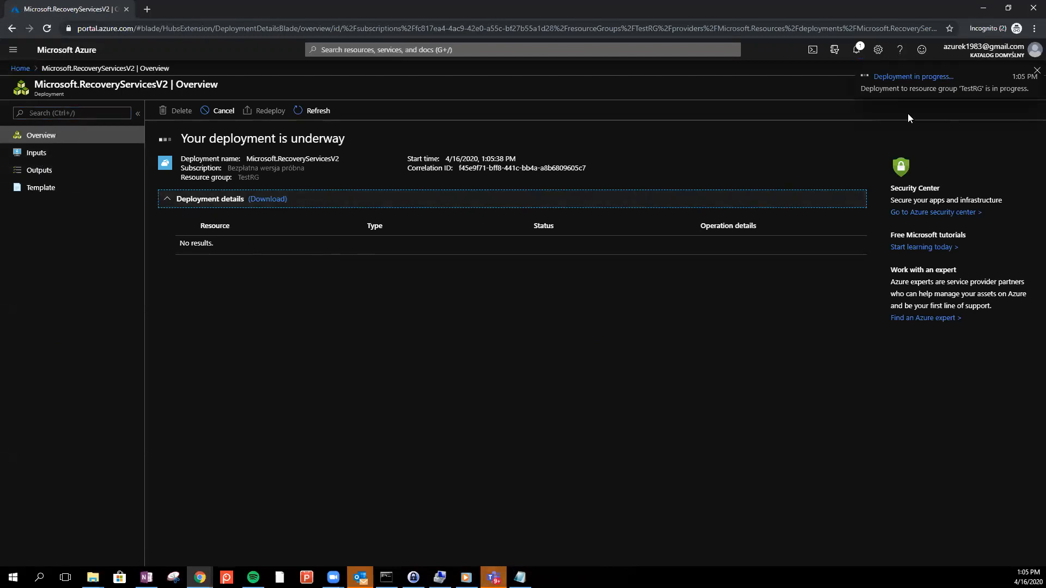
# Open the newly deployed vault's backup configuration and save the storage replication type as Locally-redundant
pyautogui.click(20, 70)
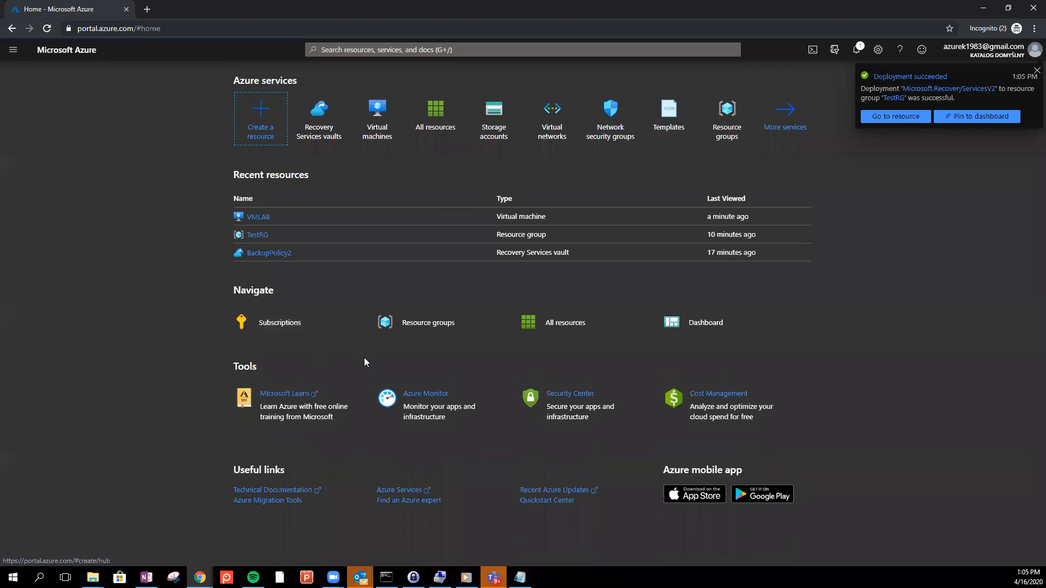
pyautogui.click(900, 116)
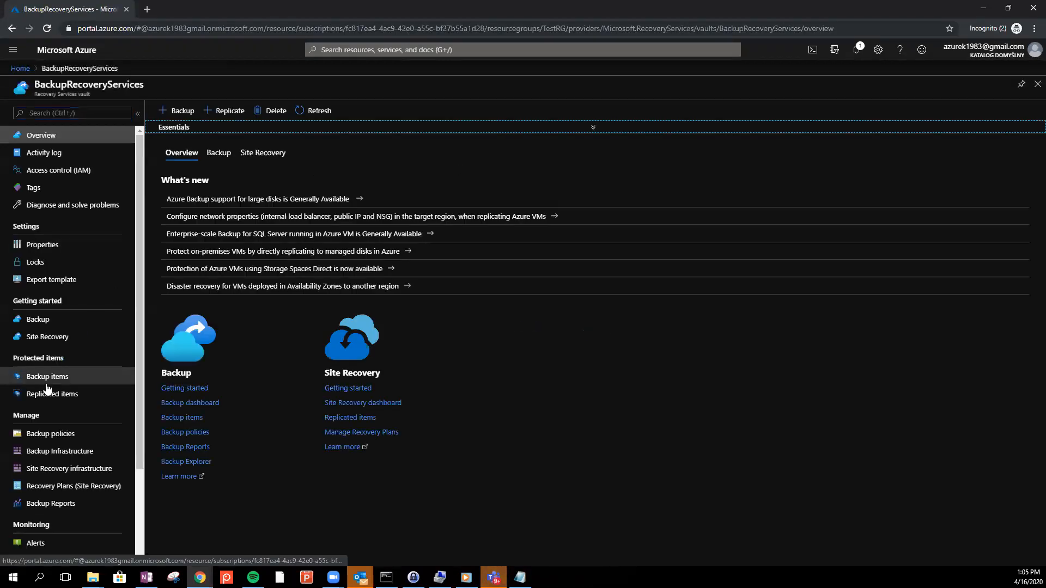
pyautogui.click(18, 249)
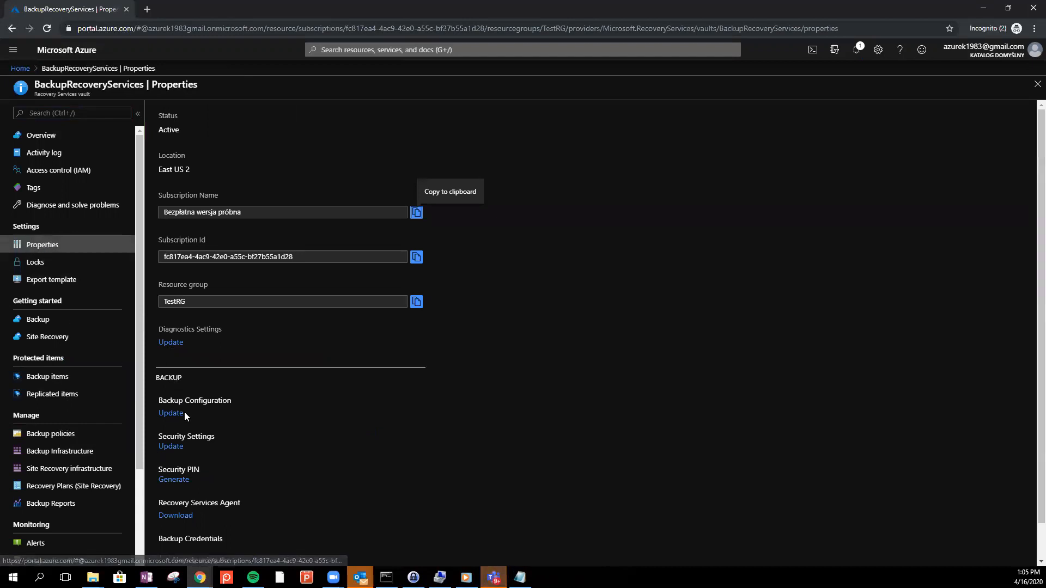
pyautogui.click(170, 413)
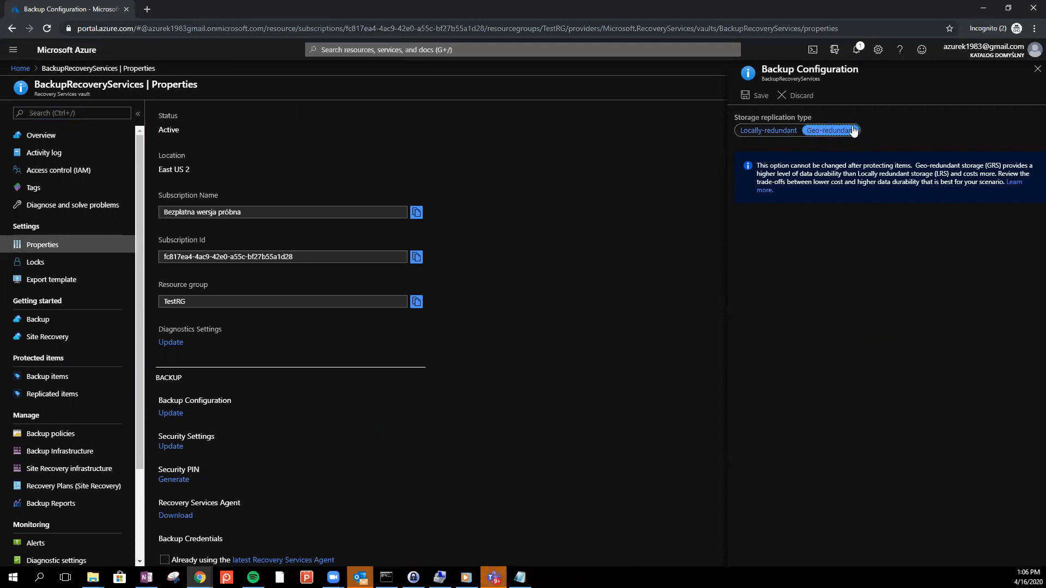
pyautogui.click(767, 132)
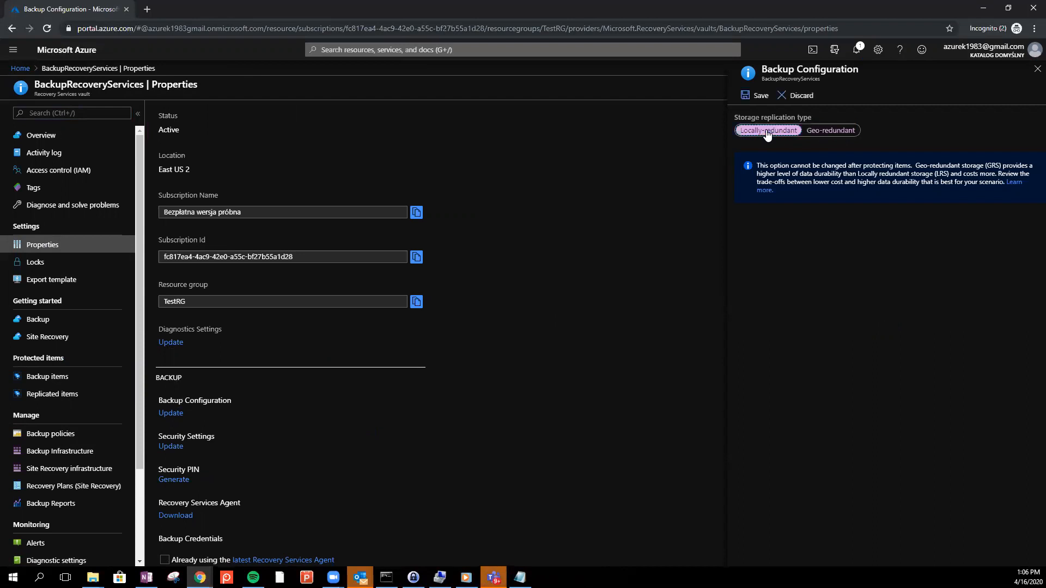
pyautogui.click(761, 97)
pyautogui.click(1034, 72)
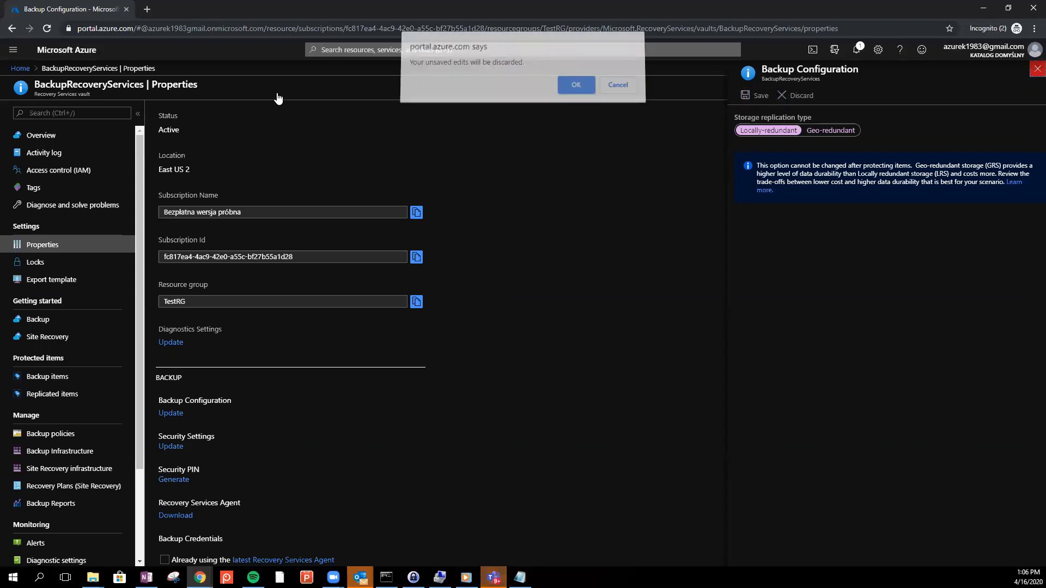
pyautogui.click(624, 89)
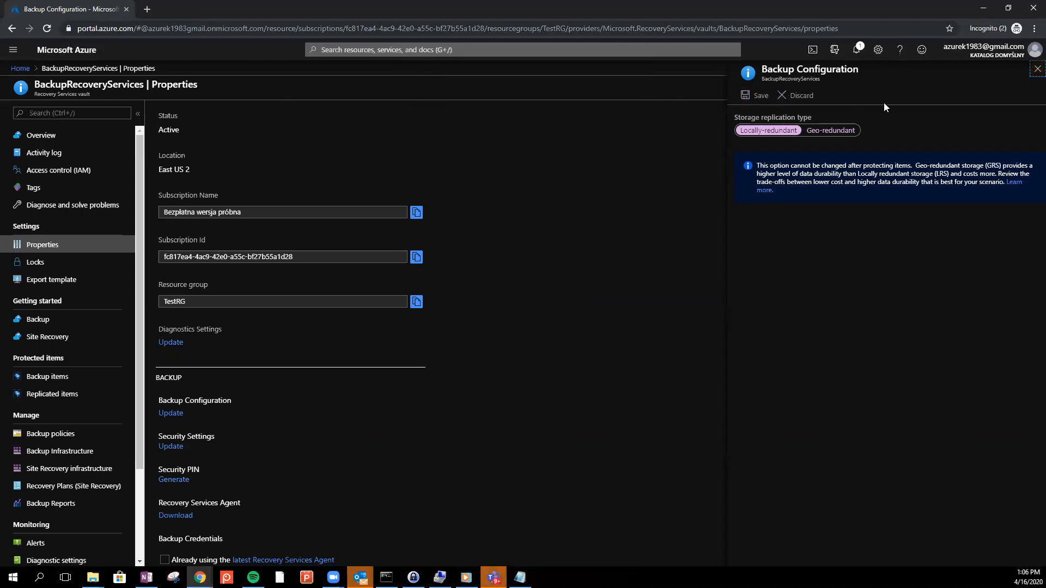
pyautogui.click(762, 131)
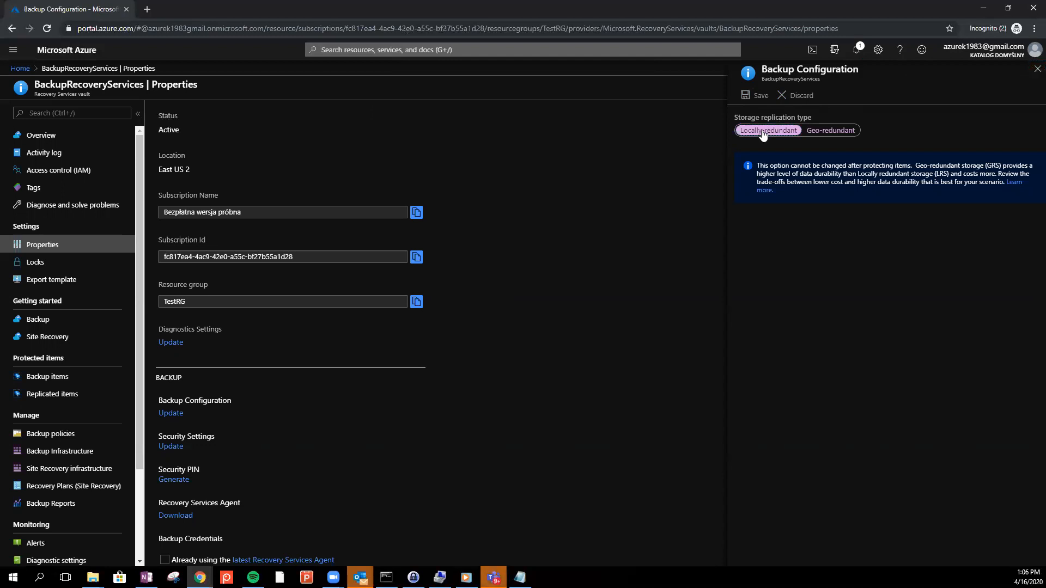
pyautogui.click(1035, 69)
pyautogui.click(572, 89)
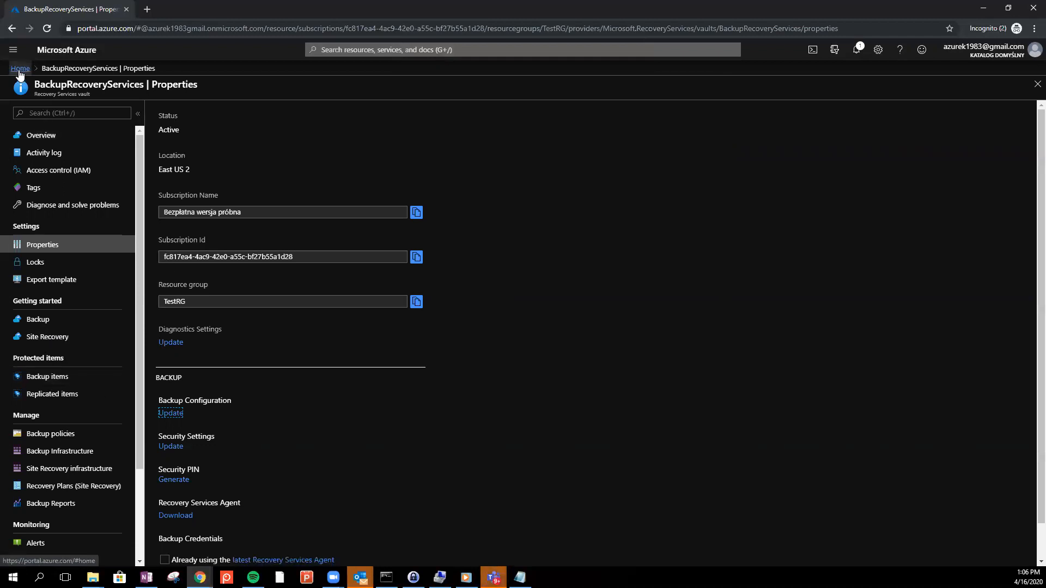
# Add an Azure Virtual Machine backup policy named NewBackupPolicy with the timezone (UTC+01:00) Sarajevo, Skopje, Warsaw, Zagreb
pyautogui.click(40, 434)
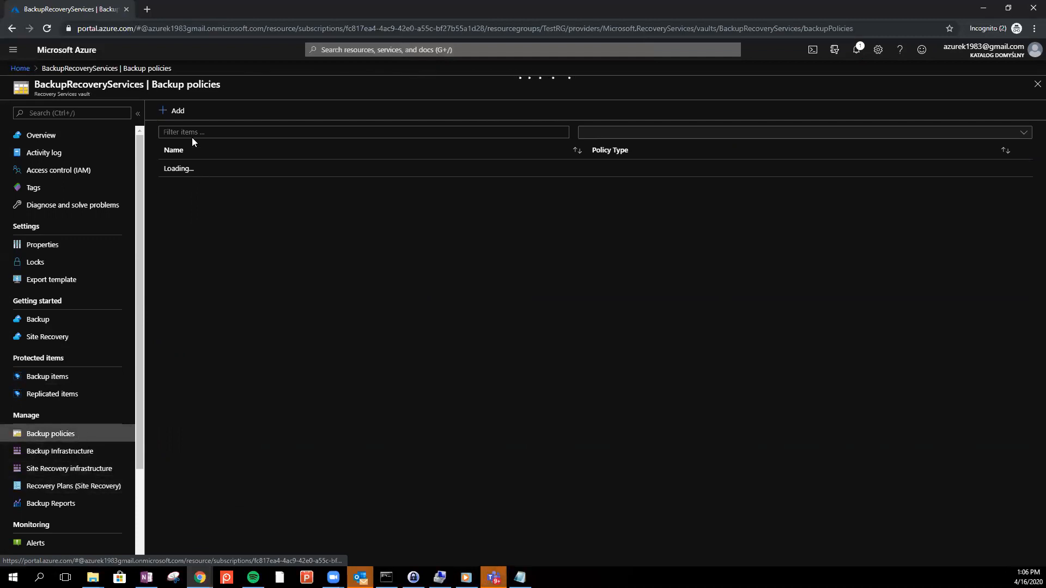
pyautogui.click(178, 112)
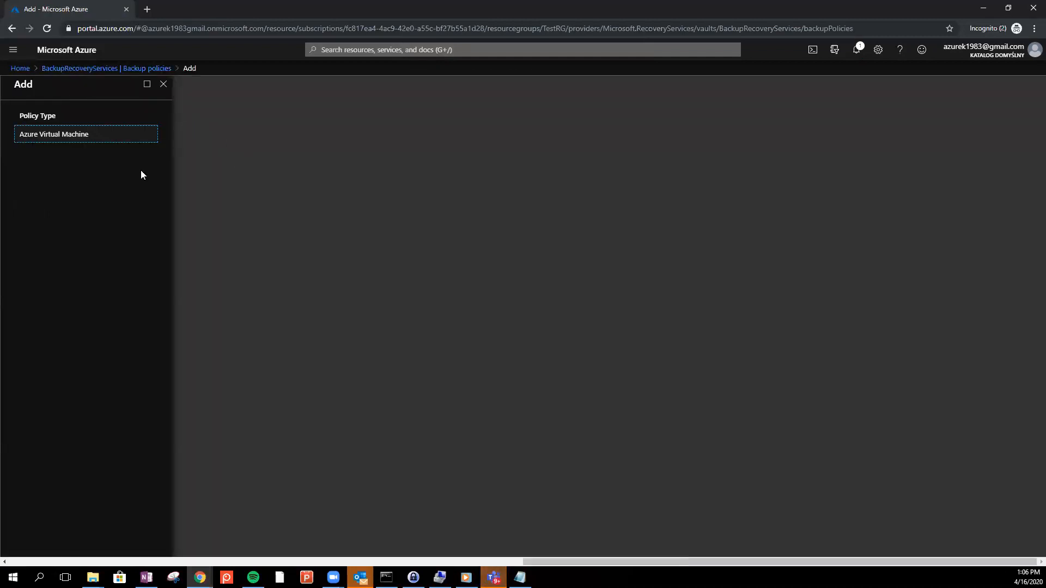
pyautogui.click(55, 136)
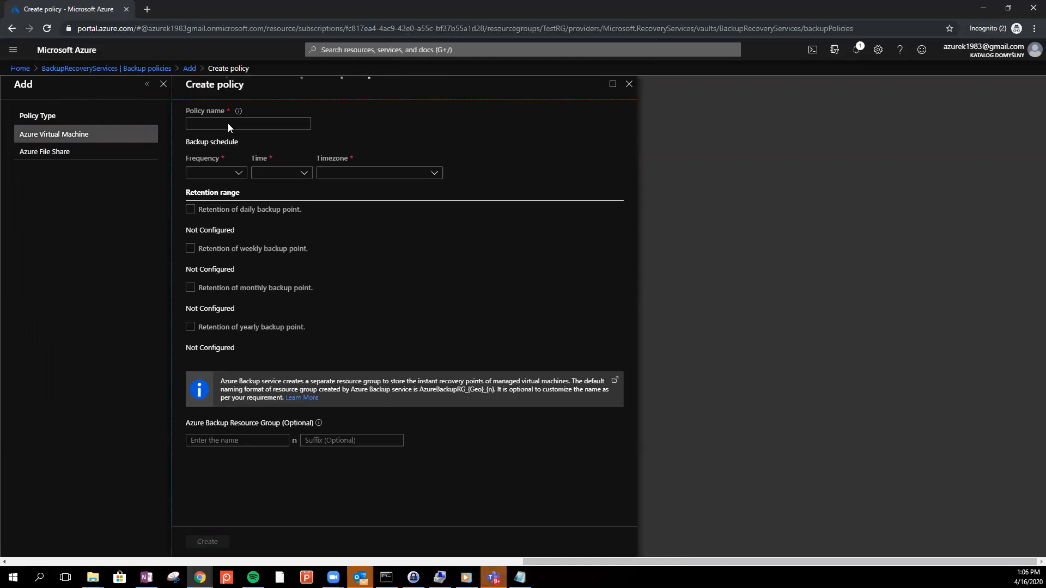
pyautogui.click(217, 124)
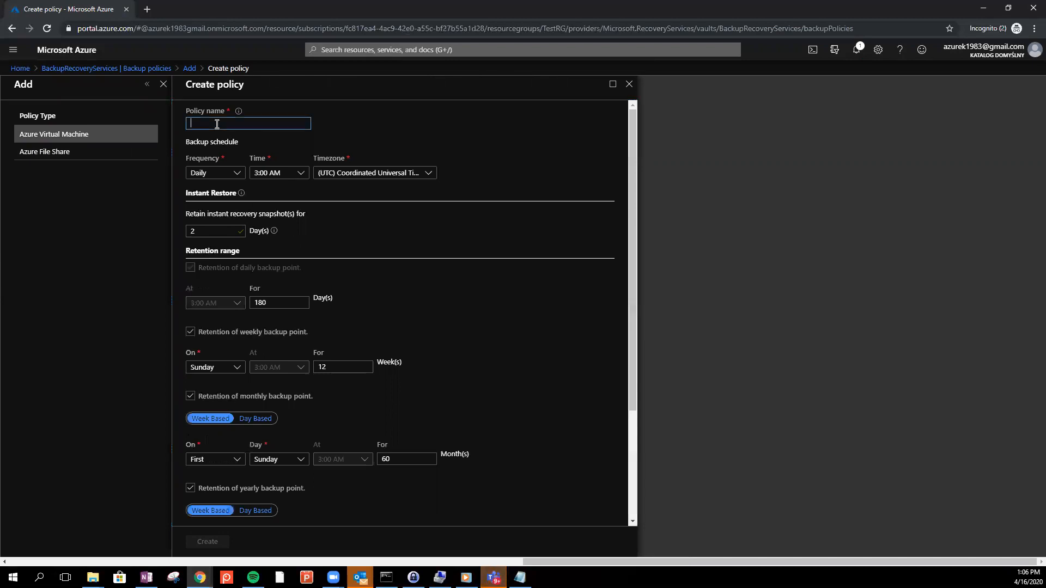
pyautogui.write('NewBackupPolic')
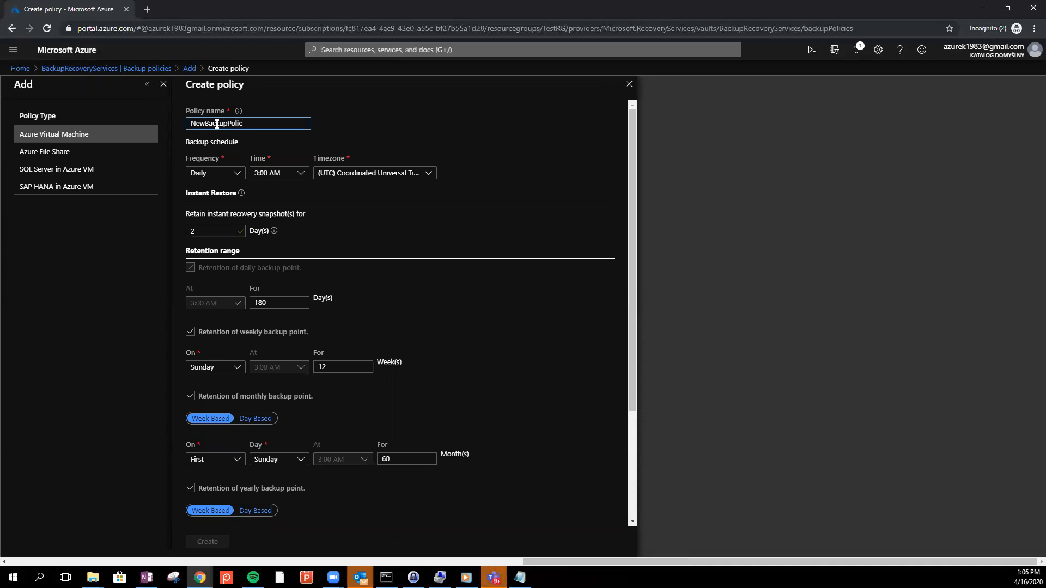
pyautogui.click(390, 174)
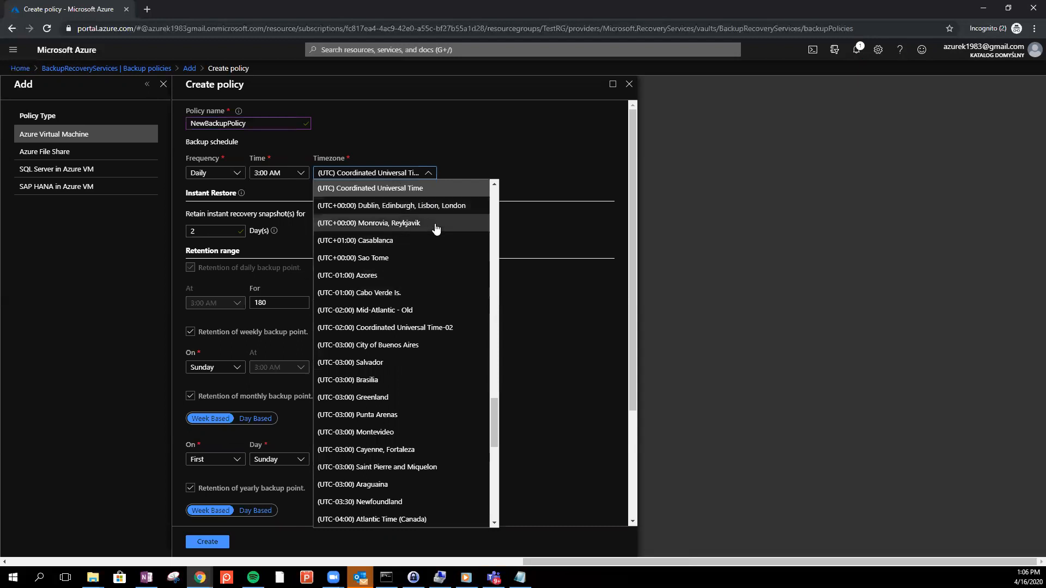
pyautogui.scroll(2, 435, 228)
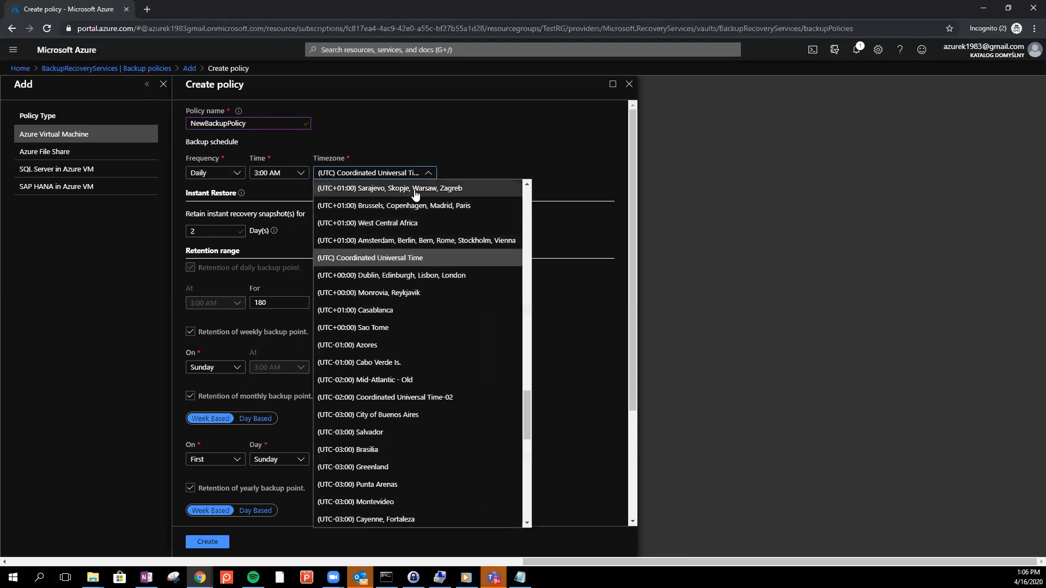
pyautogui.click(371, 188)
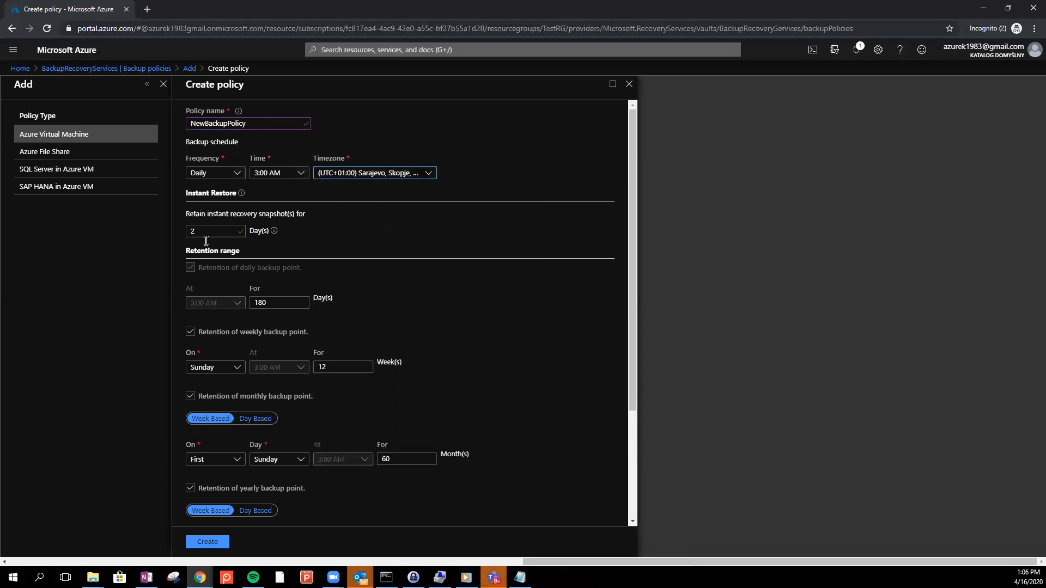
# Set the policy's backup point retention to 7 days daily, 1 week weekly, 12 months monthly and 1 year yearly
pyautogui.moveTo(282, 303); pyautogui.dragTo(244, 310)
pyautogui.write('7')
pyautogui.moveTo(333, 367); pyautogui.dragTo(297, 372)
pyautogui.write('1')
pyautogui.moveTo(400, 458); pyautogui.dragTo(364, 462)
pyautogui.write('1')
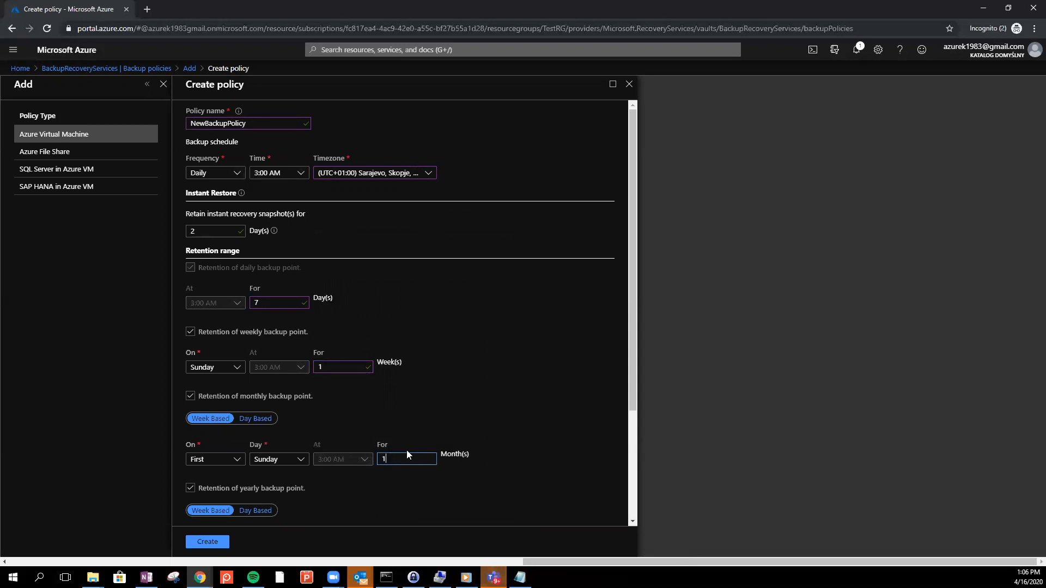
pyautogui.scroll(-3, 488, 436)
pyautogui.doubleClick(463, 406)
pyautogui.write('1')
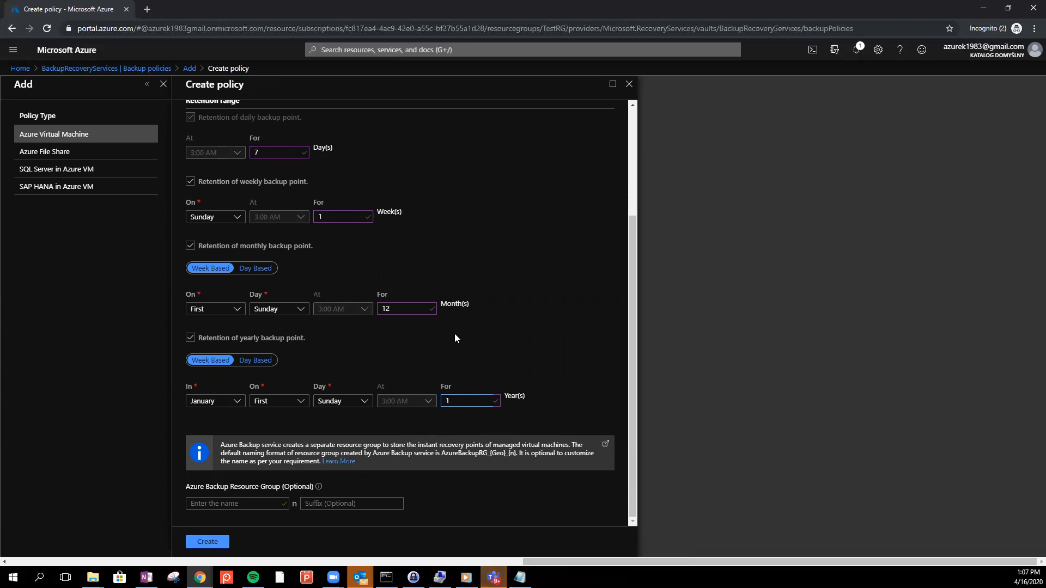
# Check the schedule and retention settings and create the backup policy
pyautogui.scroll(2, 500, 308)
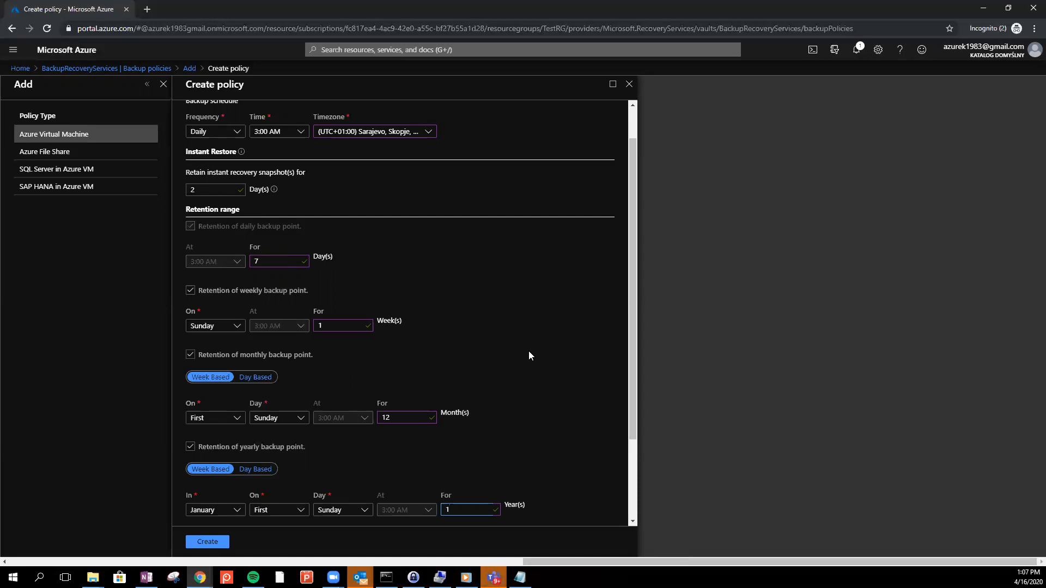
pyautogui.scroll(-2, 490, 359)
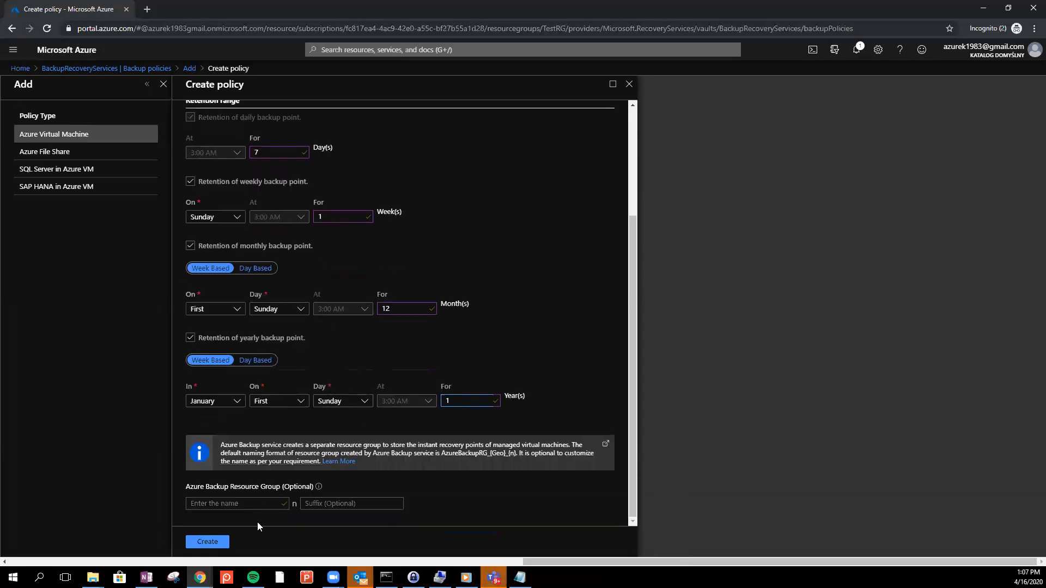
pyautogui.click(207, 543)
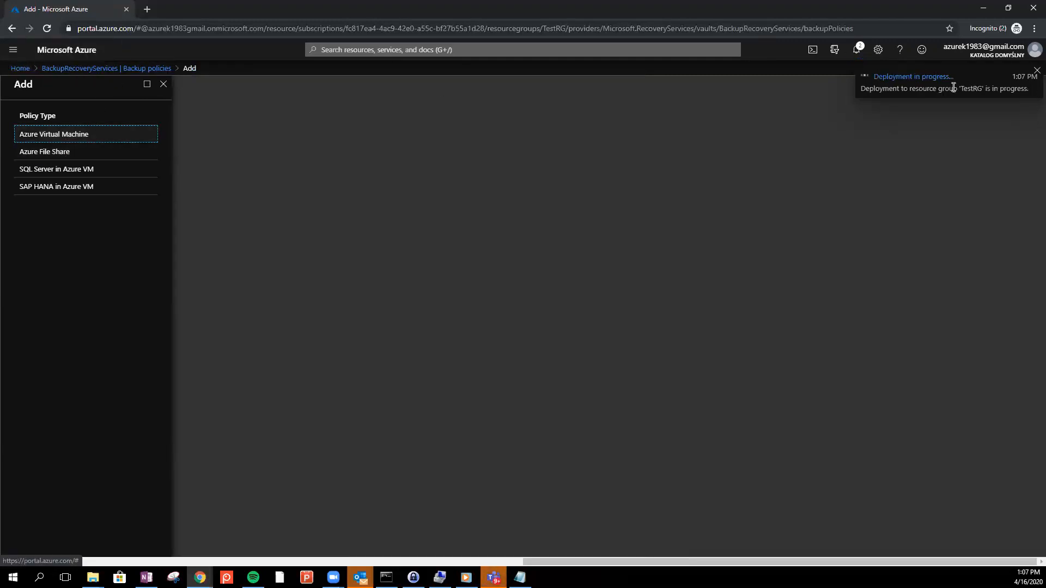
# Try to open the Backup settings of the VMLAB virtual machine from the portal's home page
pyautogui.click(20, 68)
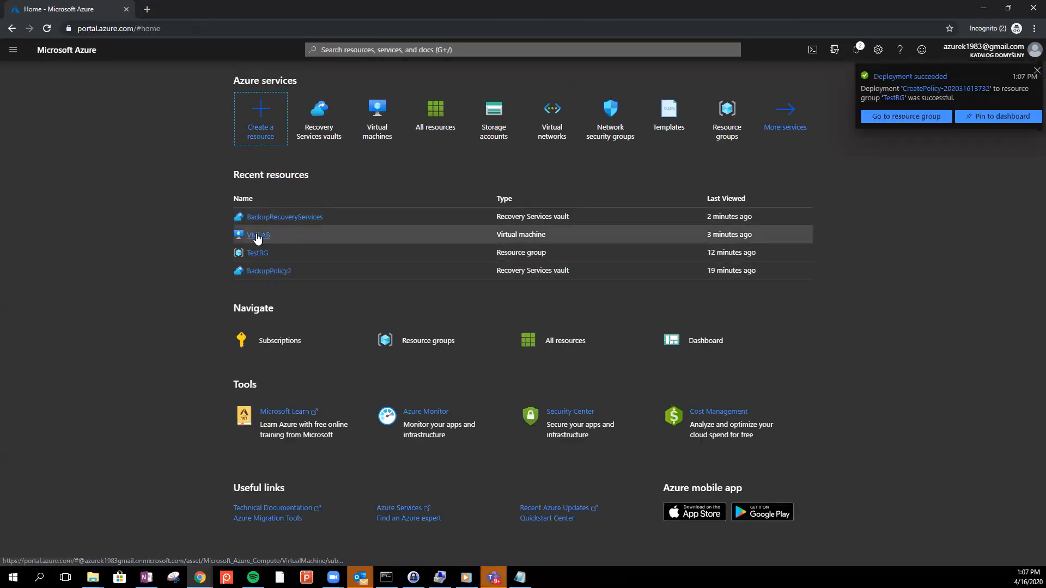
pyautogui.click(259, 236)
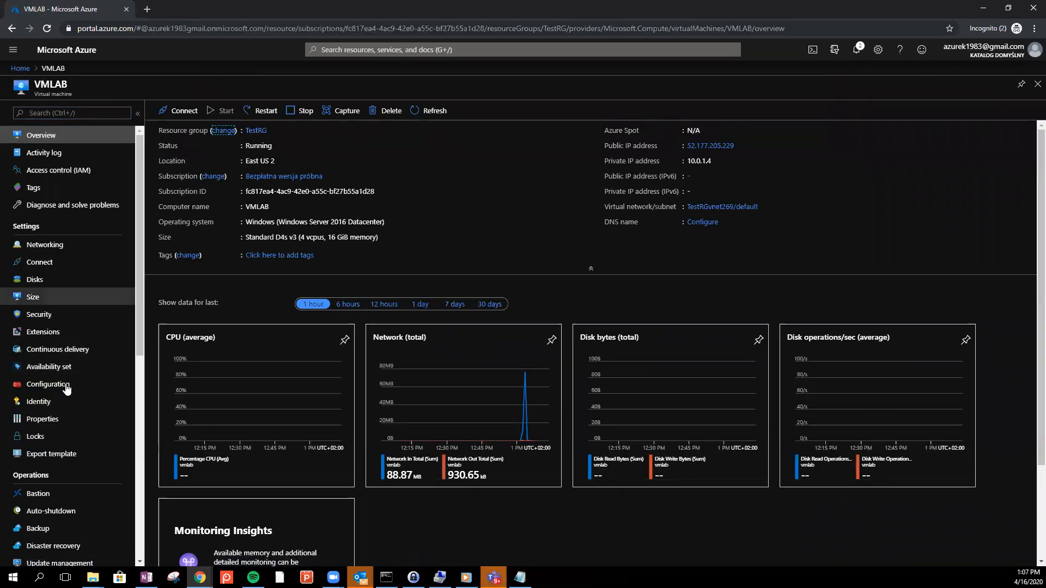
pyautogui.scroll(-3, 48, 310)
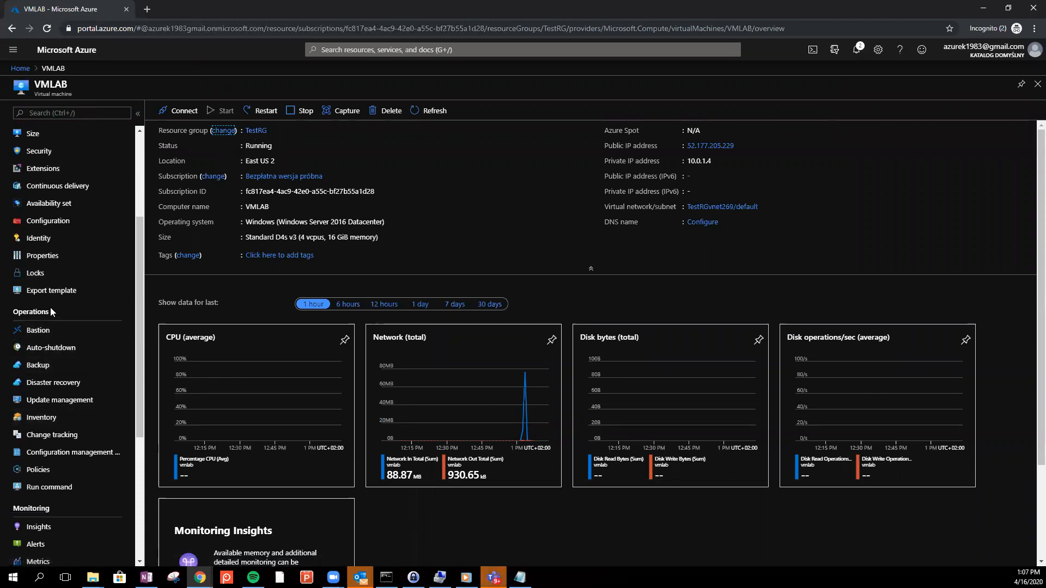
pyautogui.click(61, 368)
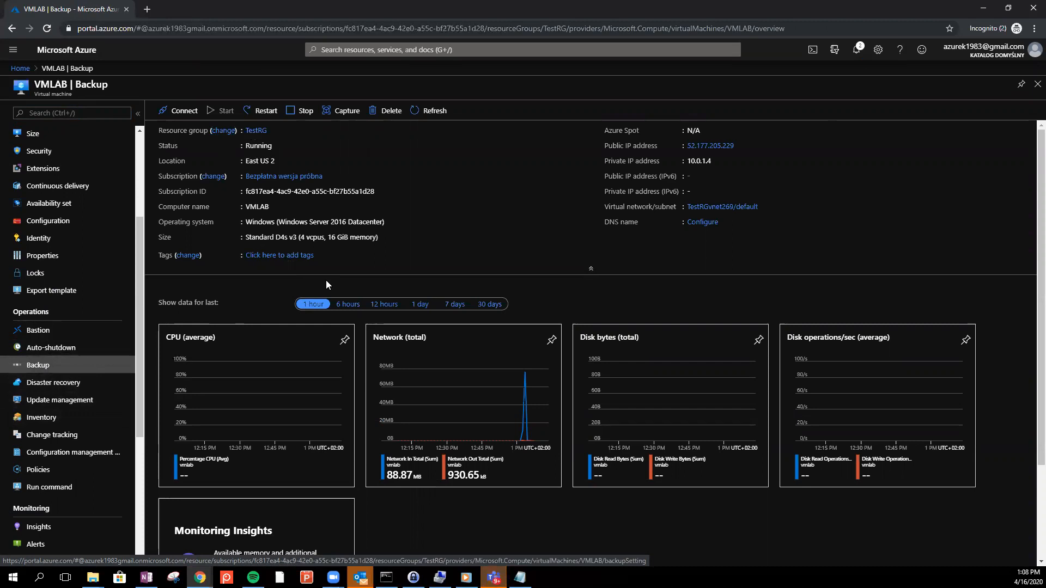
pyautogui.click(858, 55)
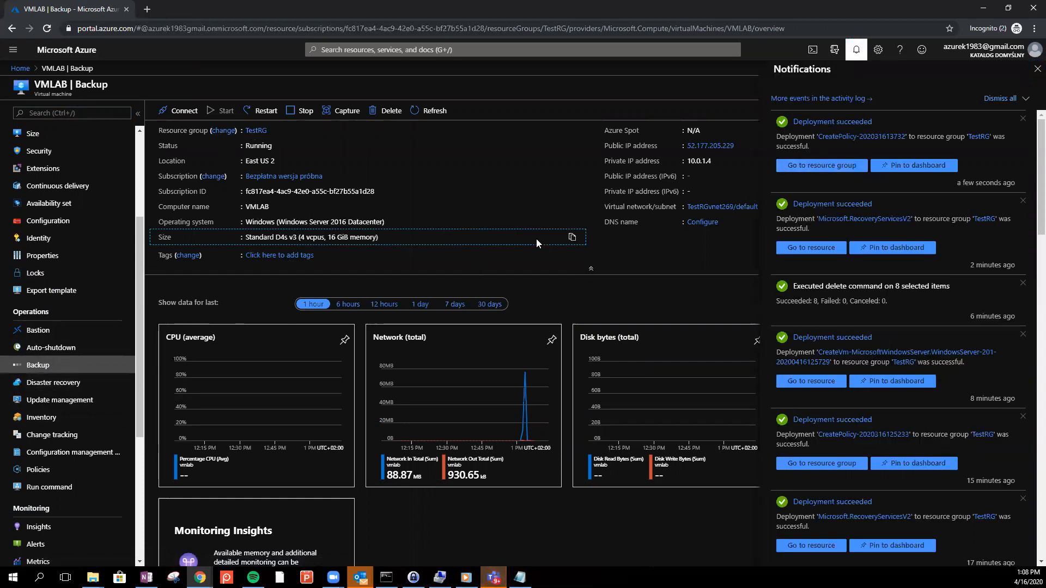
pyautogui.click(49, 353)
pyautogui.click(38, 366)
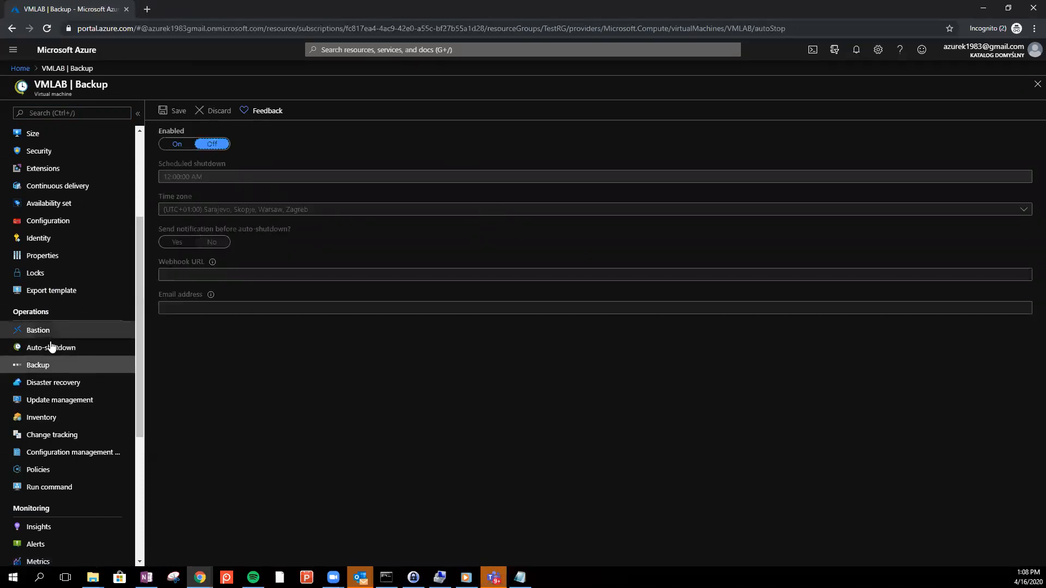
pyautogui.click(75, 381)
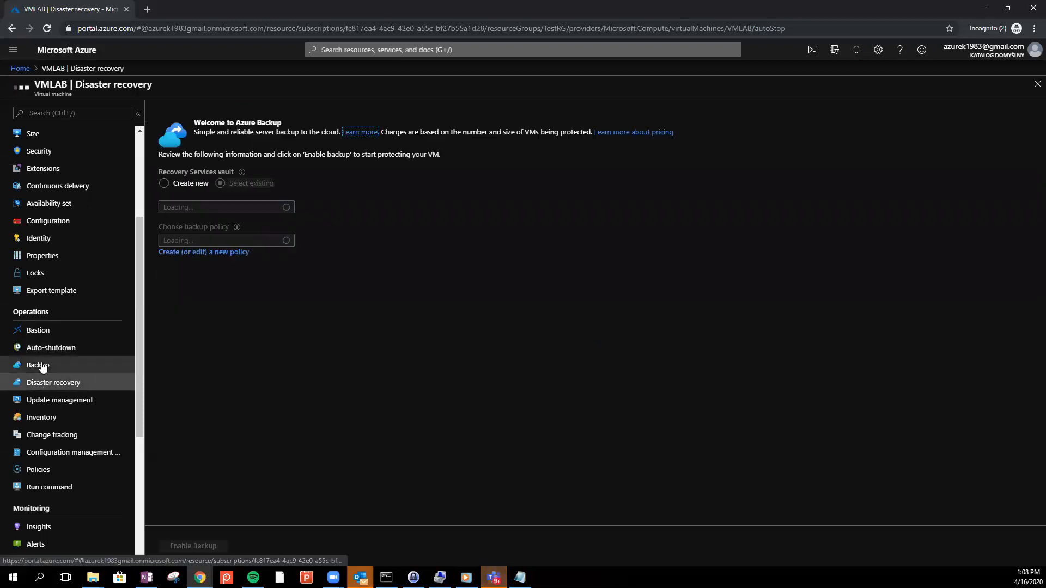
pyautogui.click(37, 365)
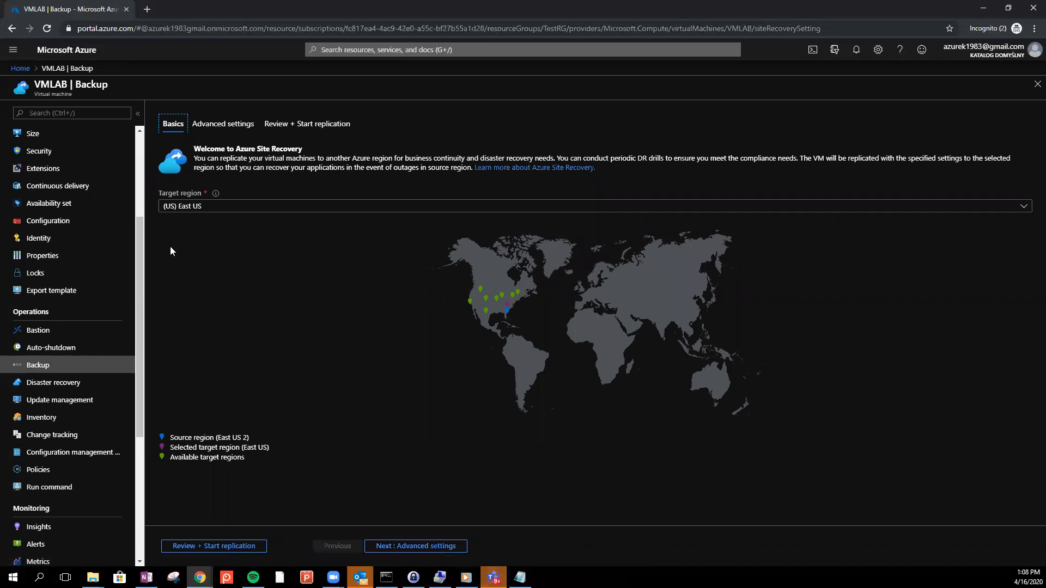
pyautogui.click(43, 350)
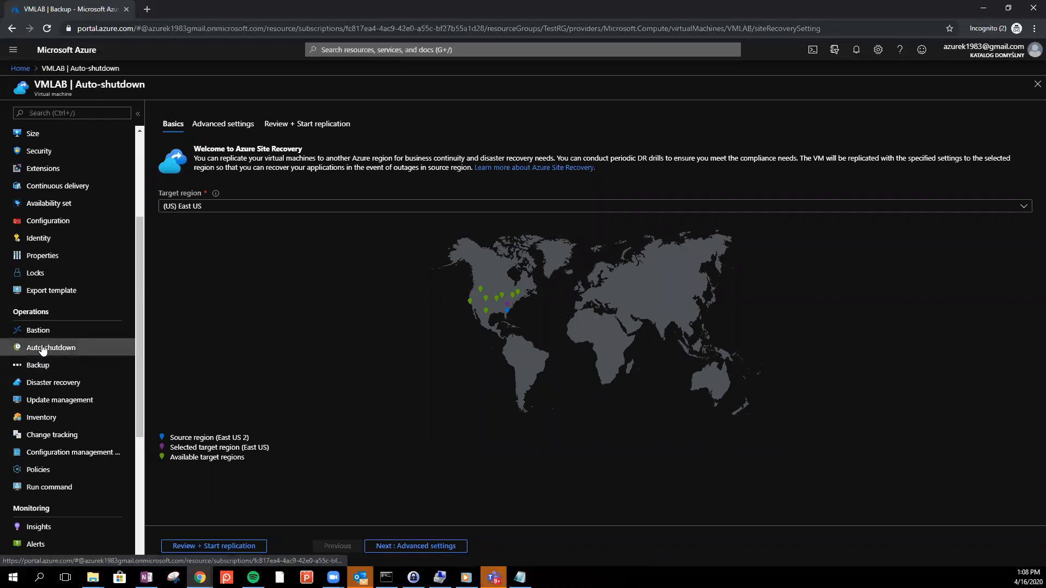
pyautogui.click(22, 186)
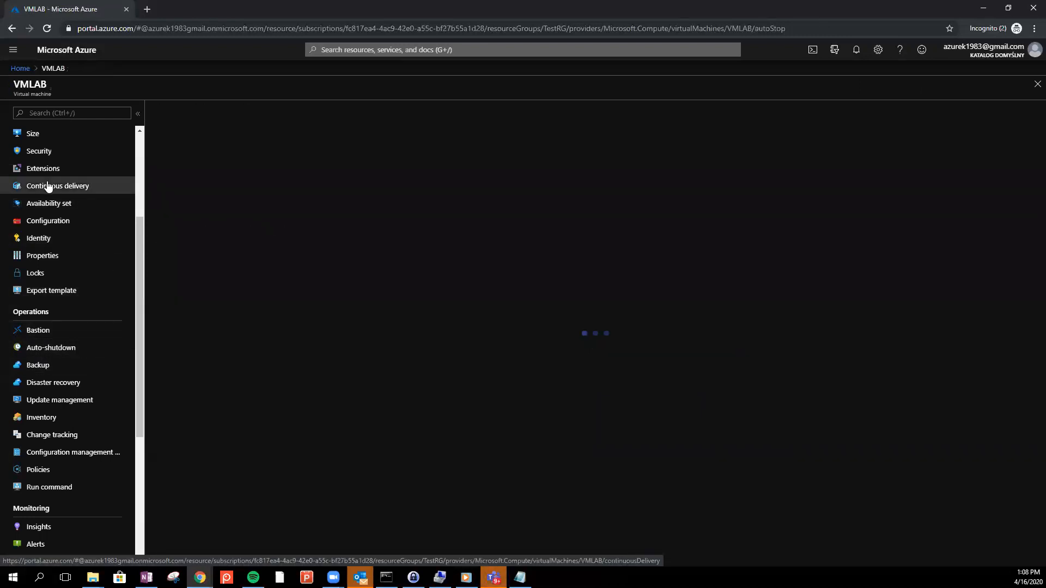
pyautogui.click(40, 364)
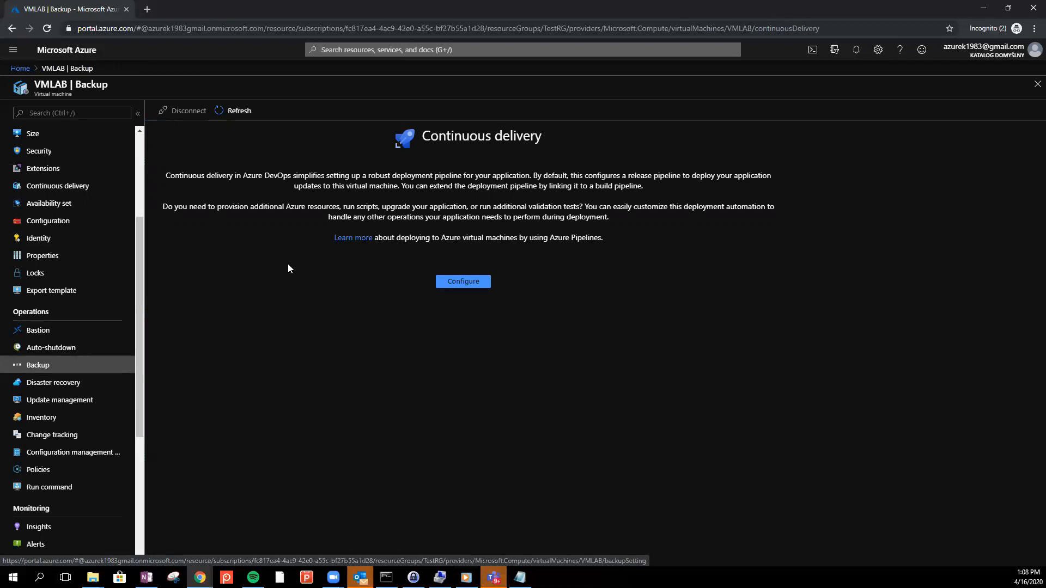
# Return to the portal home and reopen the VMLAB virtual machine's Backup settings
pyautogui.click(21, 69)
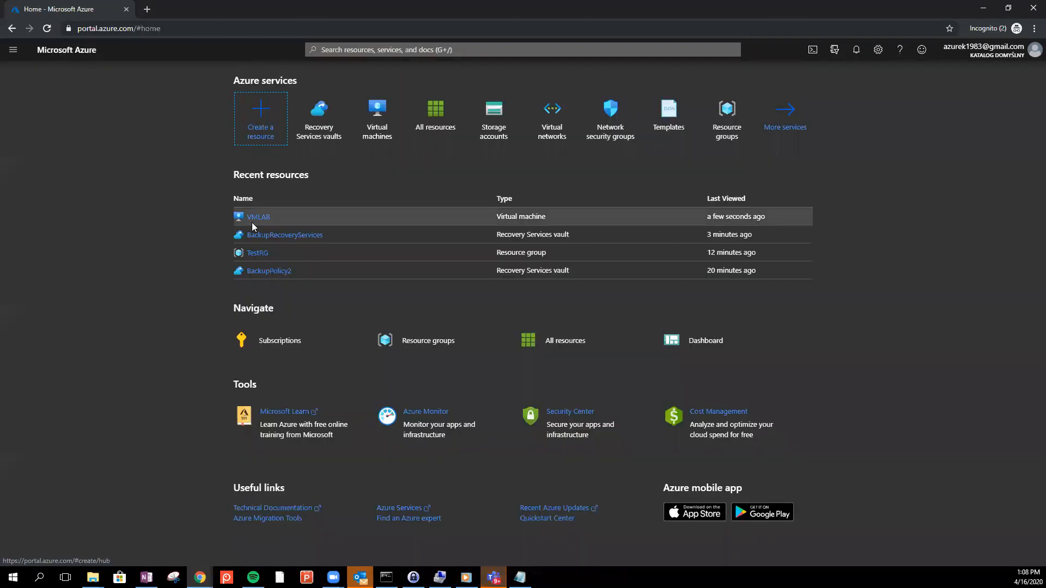
pyautogui.click(260, 218)
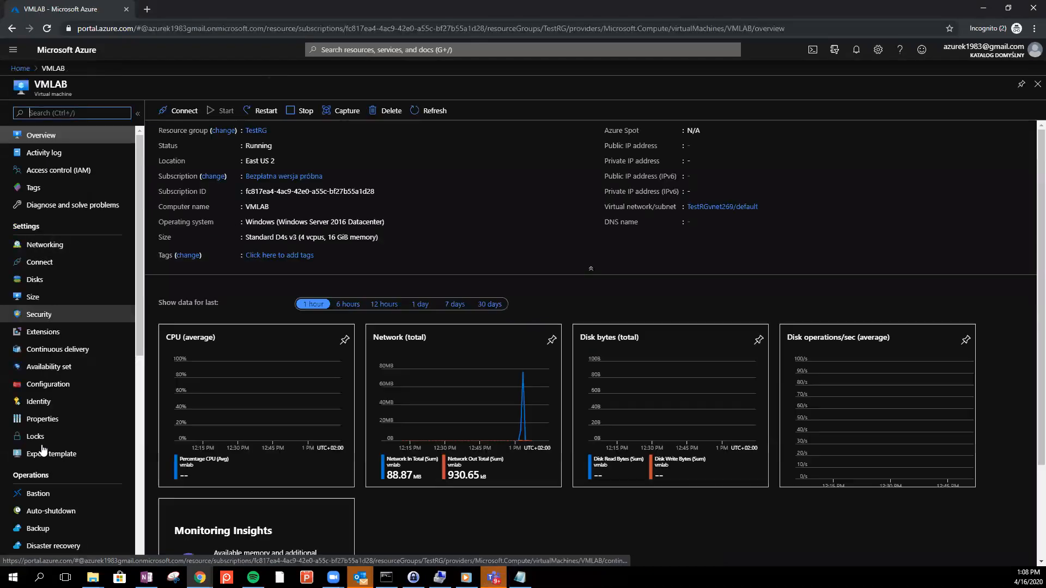
pyautogui.scroll(-3, 80, 469)
pyautogui.click(49, 364)
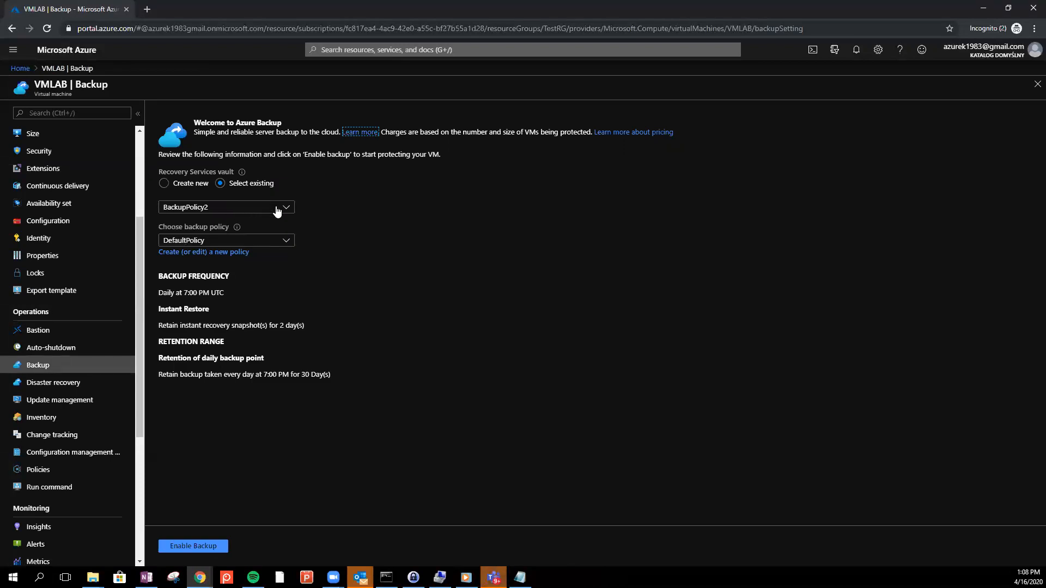
# Enable backup for VMLAB with the existing vault BackupRecoveryServices and the policy NewBackupPolicy, and check the deployment notification
pyautogui.click(246, 211)
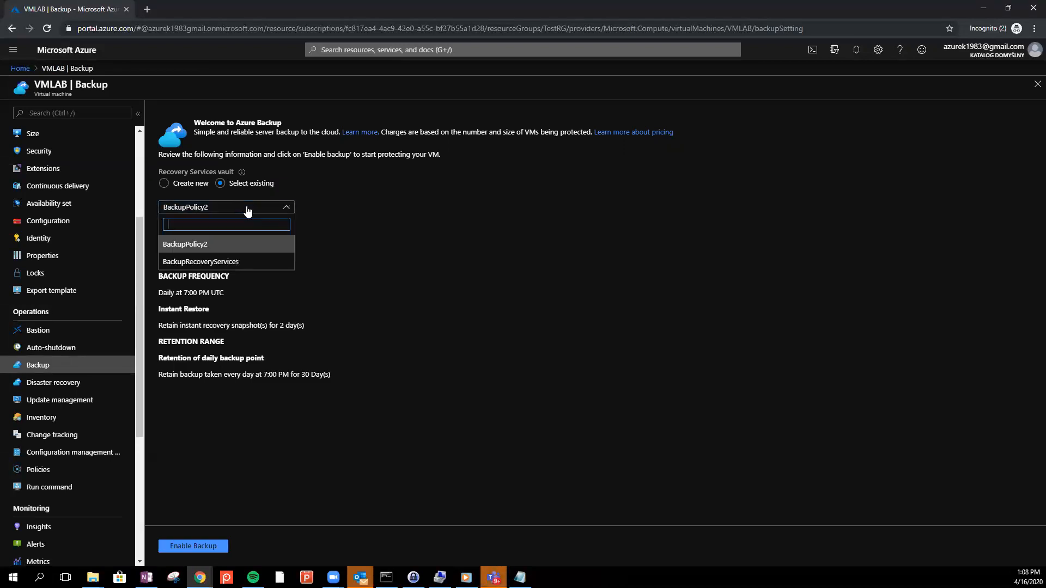
pyautogui.click(224, 263)
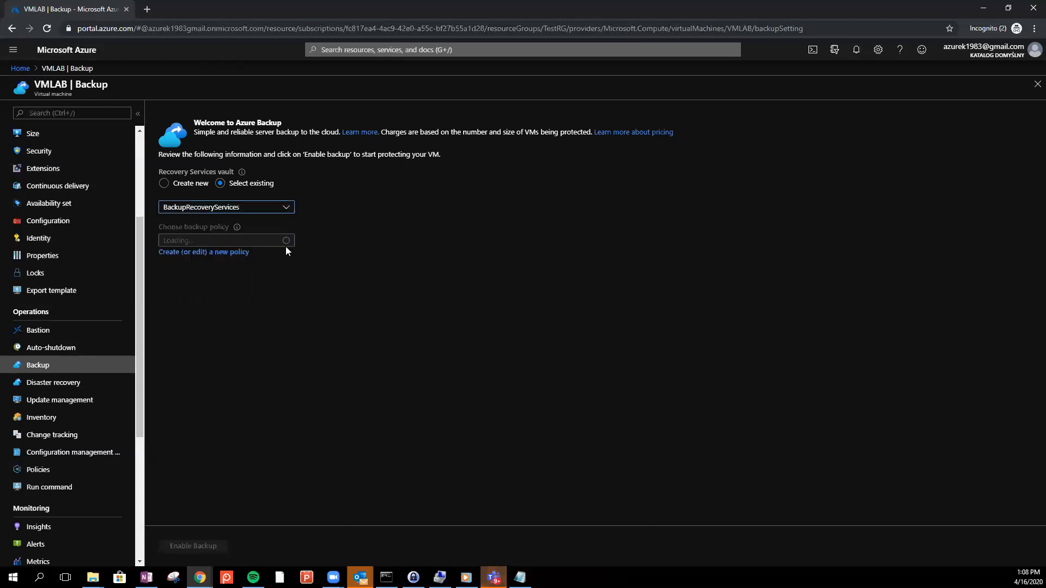
pyautogui.click(252, 242)
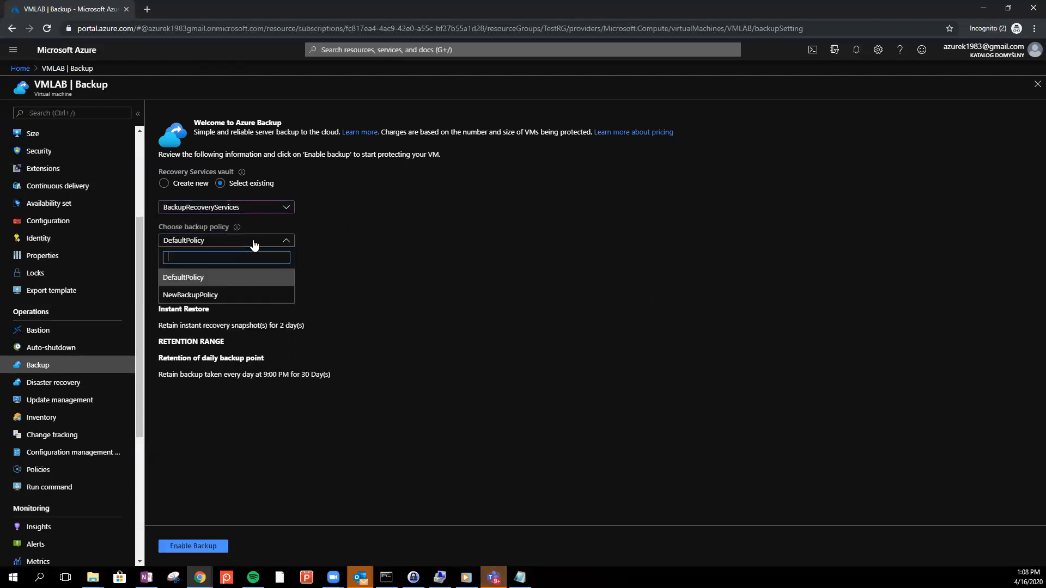
pyautogui.click(199, 296)
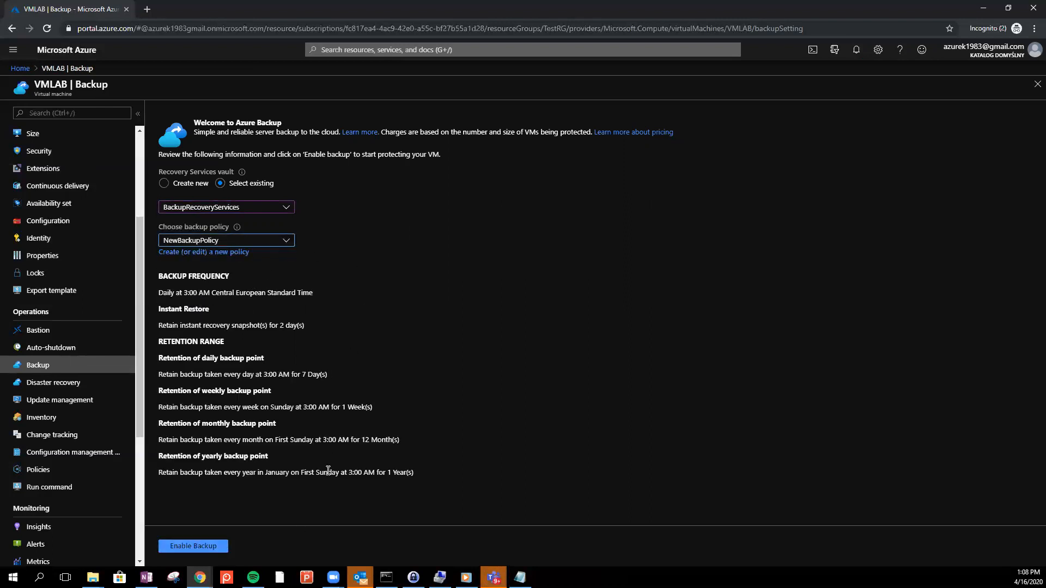
pyautogui.click(205, 547)
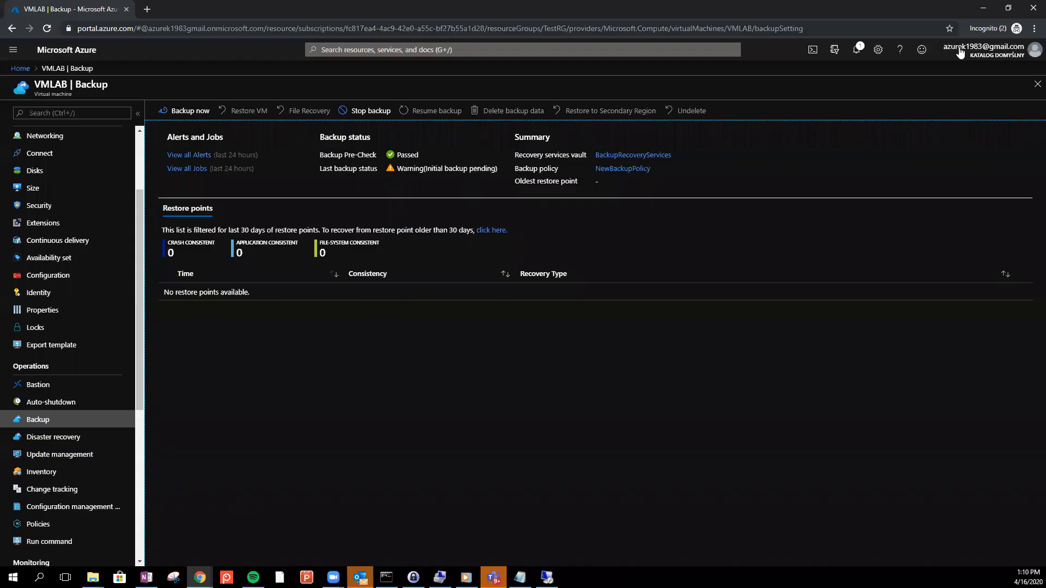
pyautogui.click(855, 53)
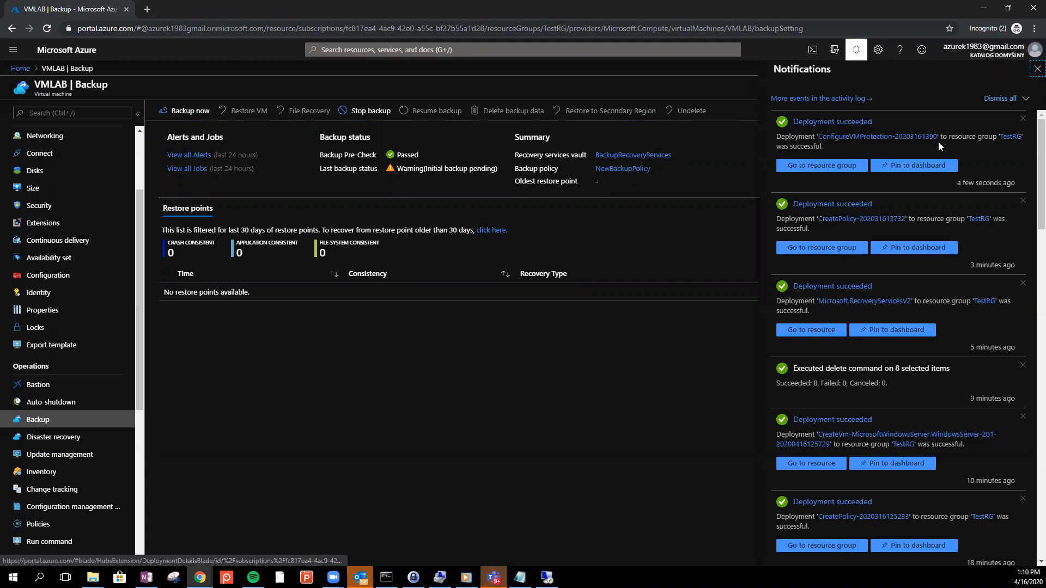
pyautogui.click(1037, 68)
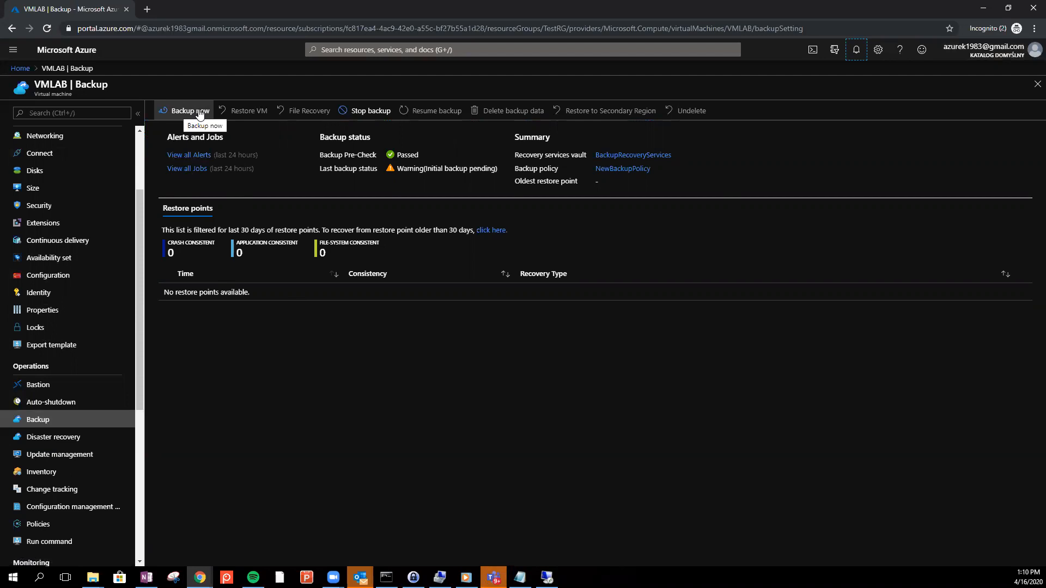
# Trigger an immediate backup of VMLAB retained till 05/16/2020 and check its progress in the notifications
pyautogui.click(200, 111)
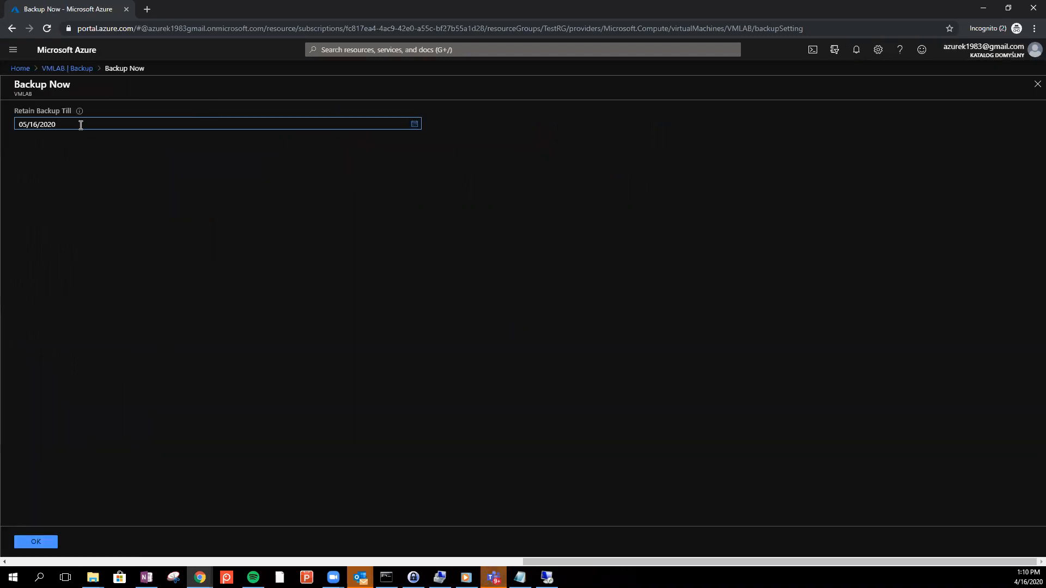
pyautogui.click(34, 543)
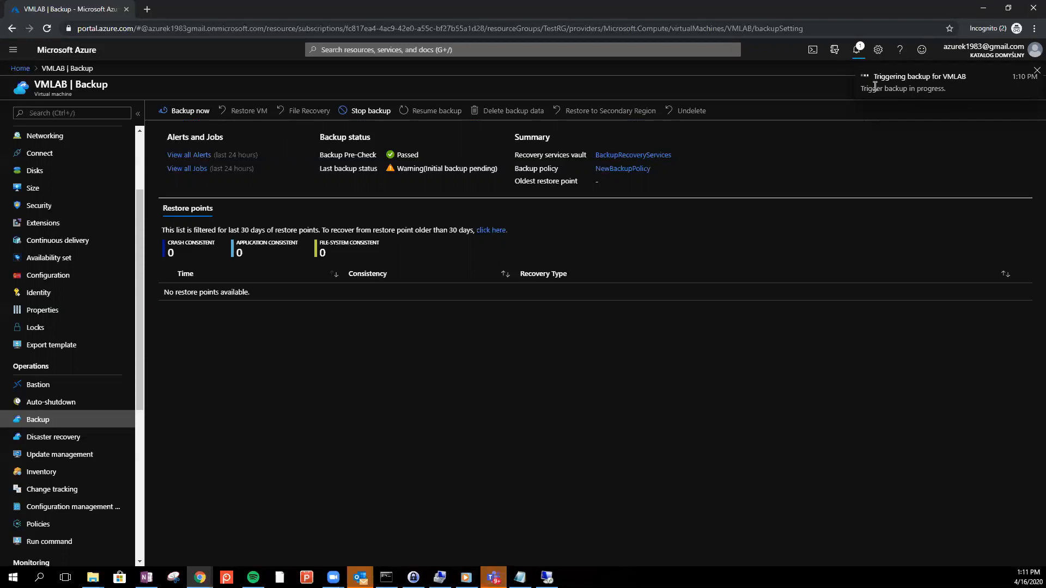
pyautogui.moveTo(919, 97); pyautogui.dragTo(941, 96)
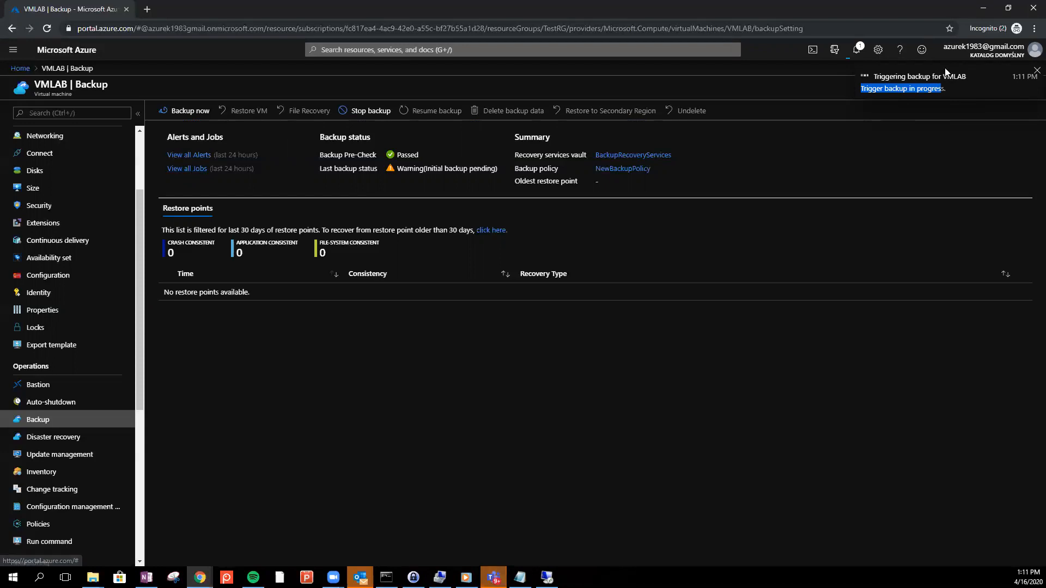
pyautogui.click(927, 144)
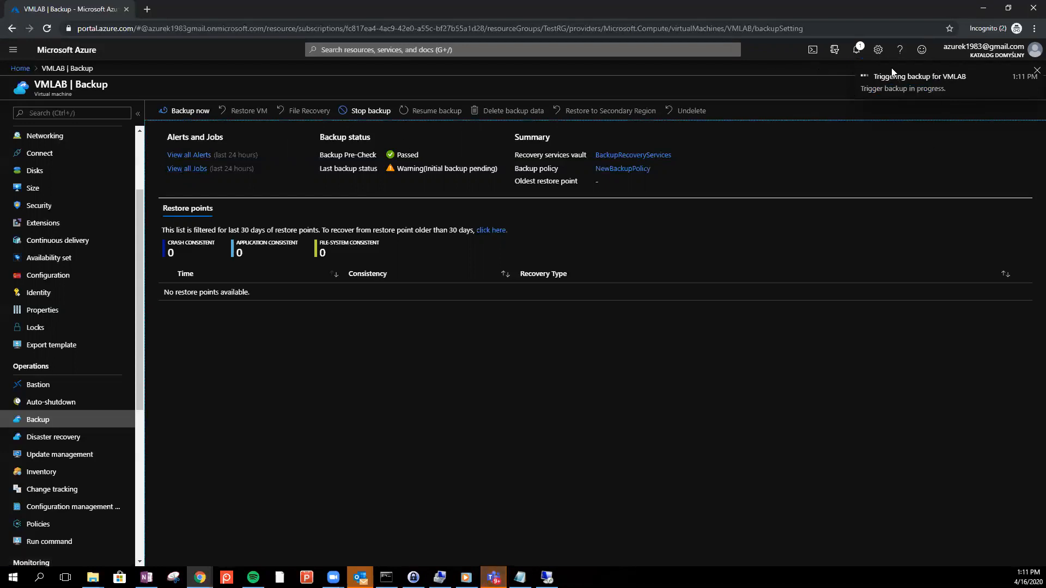
pyautogui.click(857, 50)
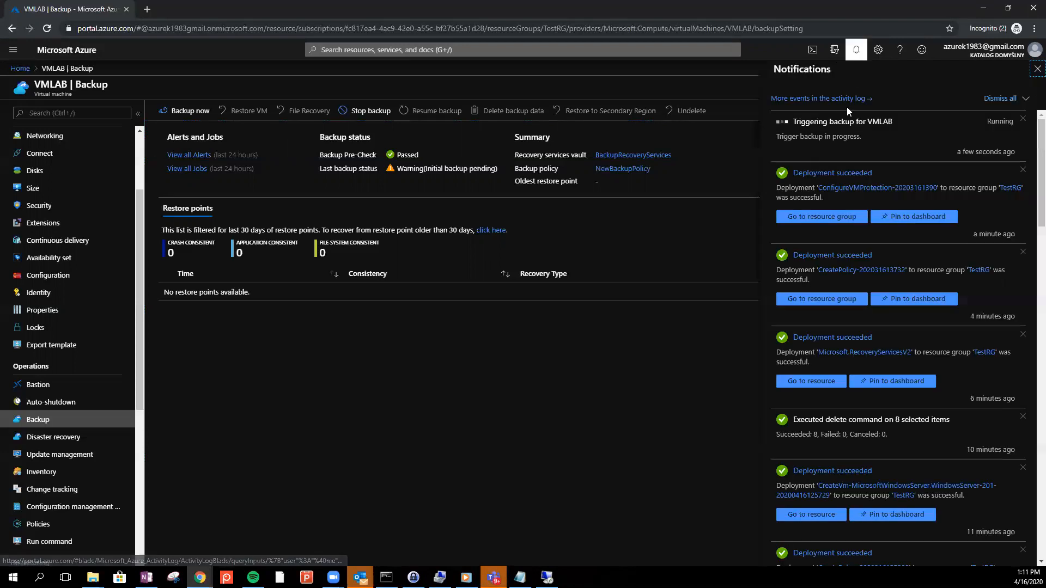
# Review the status of VMLAB's configure and backup jobs, and check the machine's last backup status
pyautogui.click(187, 168)
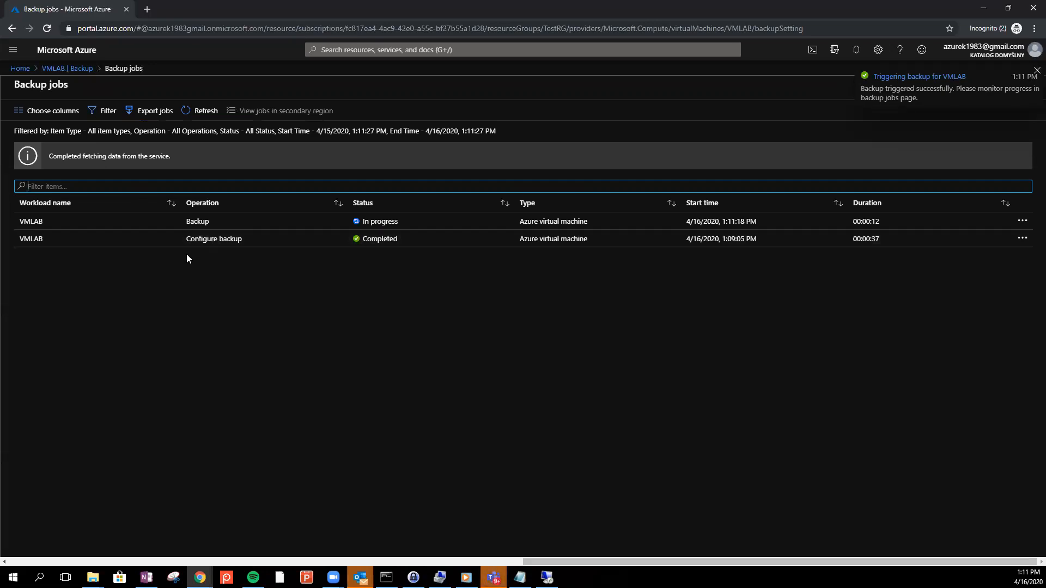
pyautogui.doubleClick(387, 238)
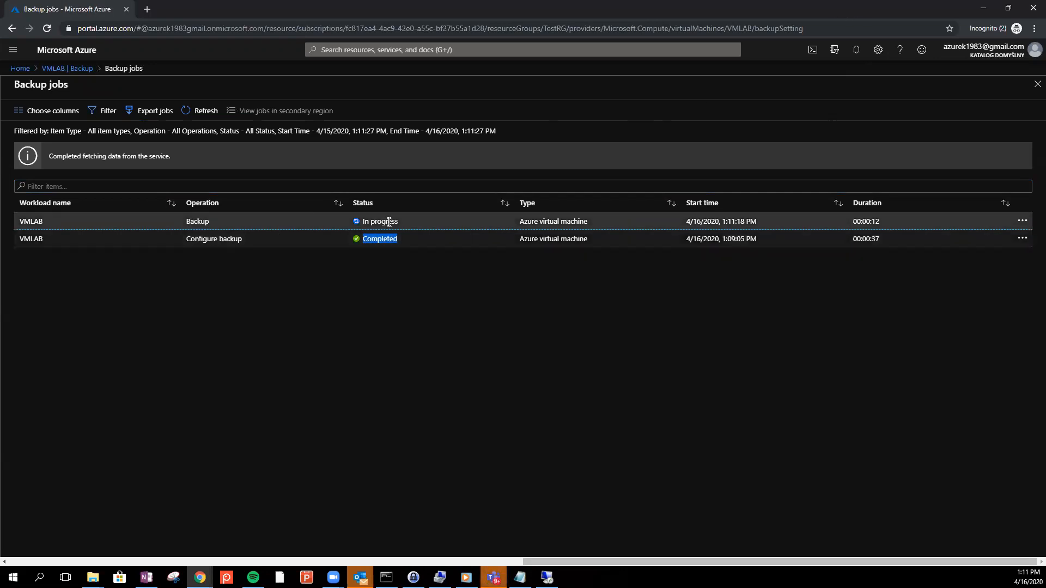
pyautogui.tripleClick(415, 219)
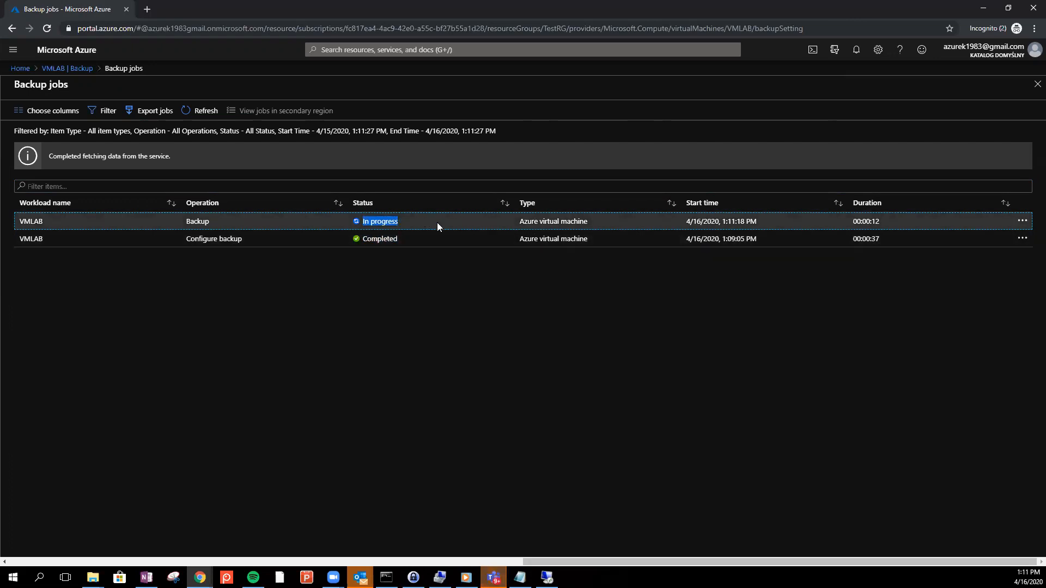
pyautogui.moveTo(600, 221); pyautogui.dragTo(525, 220)
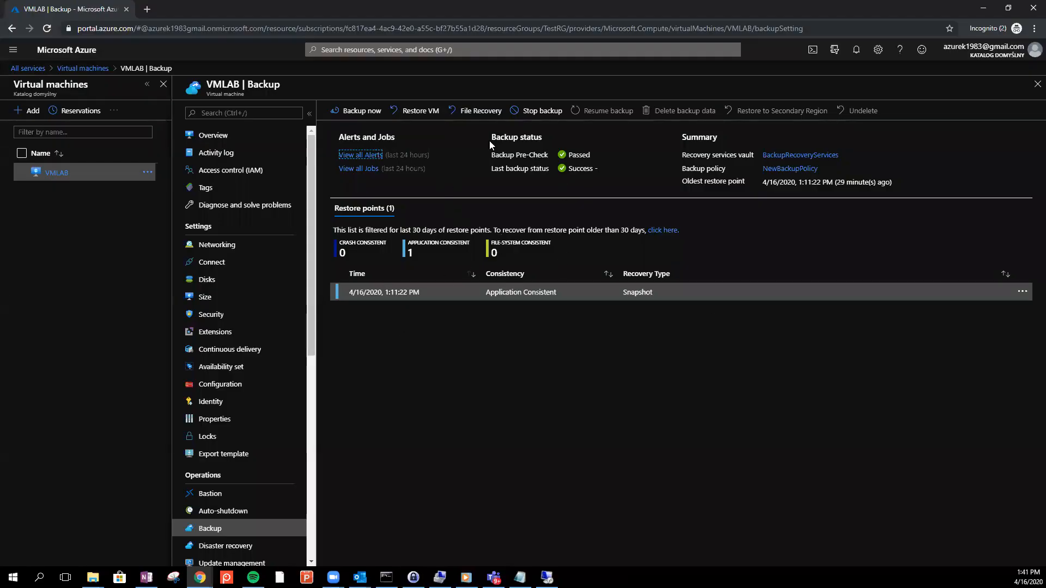
pyautogui.moveTo(492, 154); pyautogui.dragTo(614, 175)
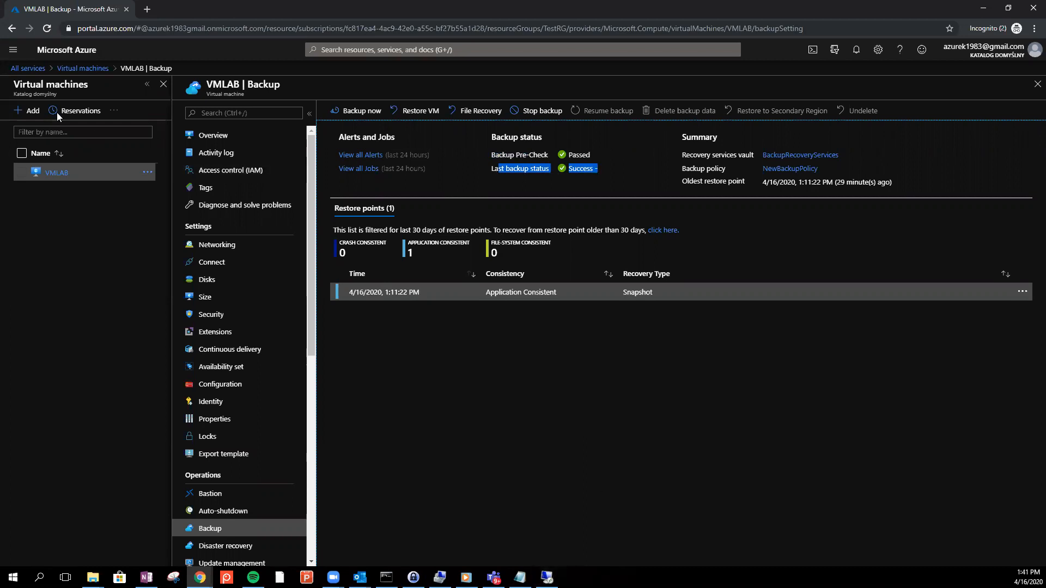
# Switch to VMLAB's Remote Desktop session, open a command prompt and run hostname
pyautogui.click(547, 577)
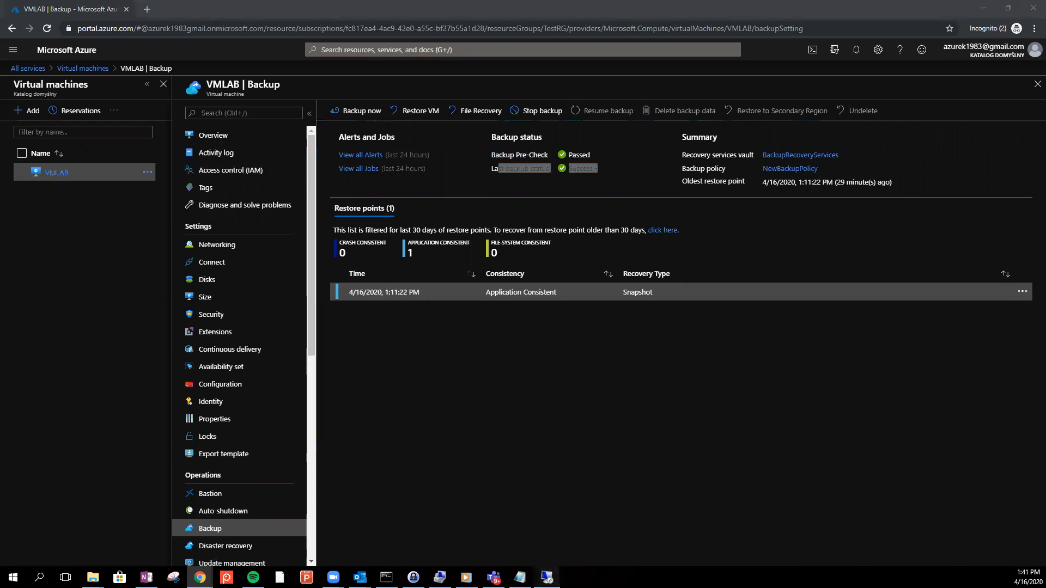
pyautogui.click(740, 130)
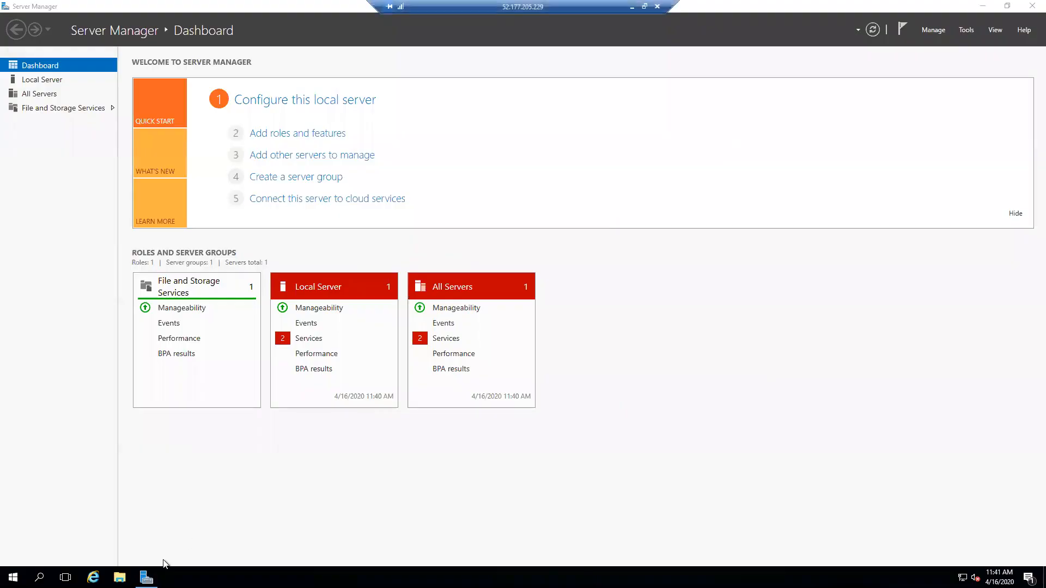
pyautogui.click(13, 577)
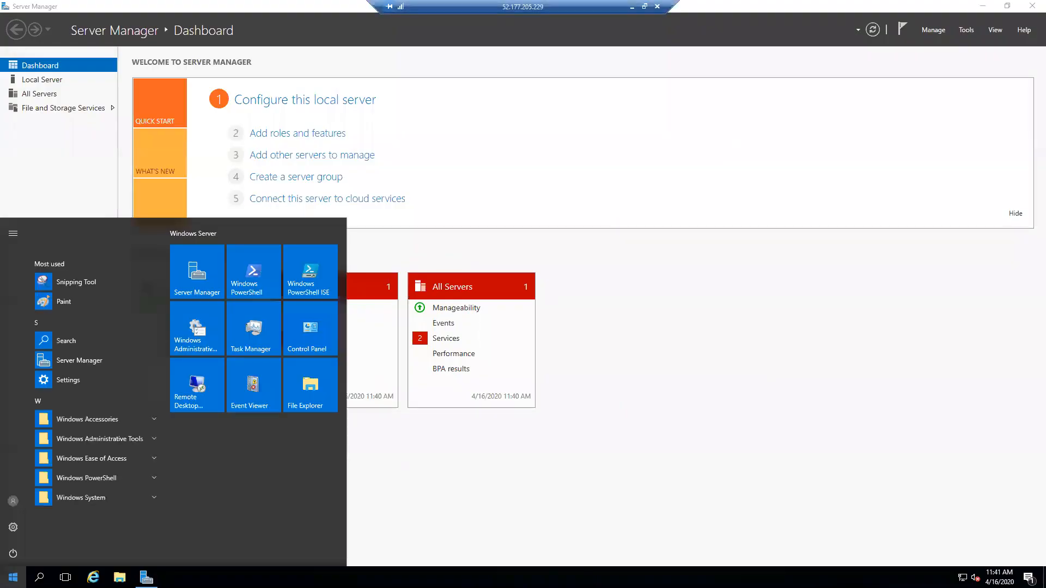
pyautogui.write('c')
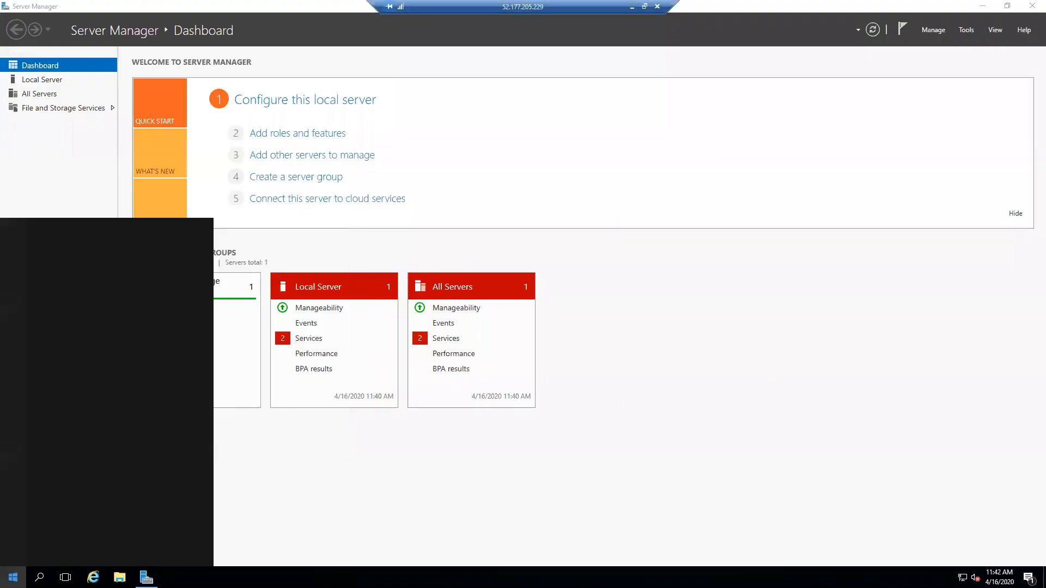
pyautogui.write('md')
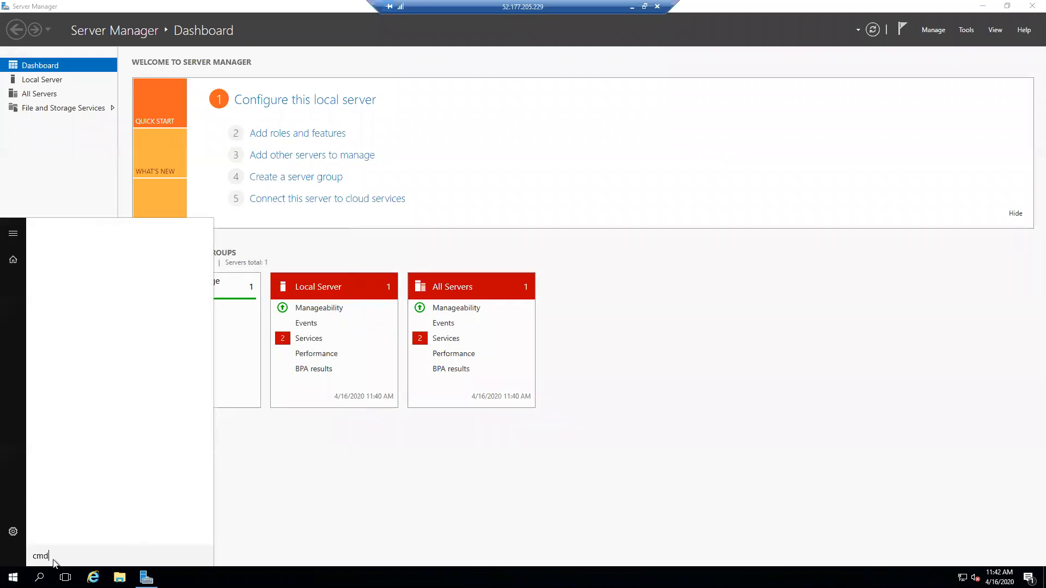
pyautogui.press('Return')
pyautogui.click(196, 154)
pyautogui.write('hostname')
pyautogui.press('Return')
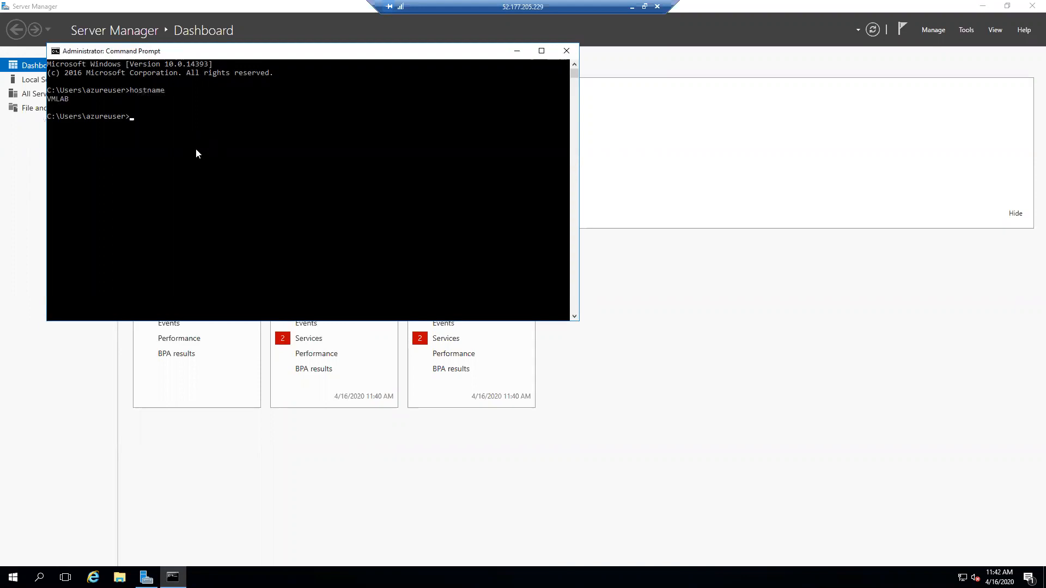
# Close Server Manager and launch regedit.exe from the command prompt
pyautogui.click(566, 50)
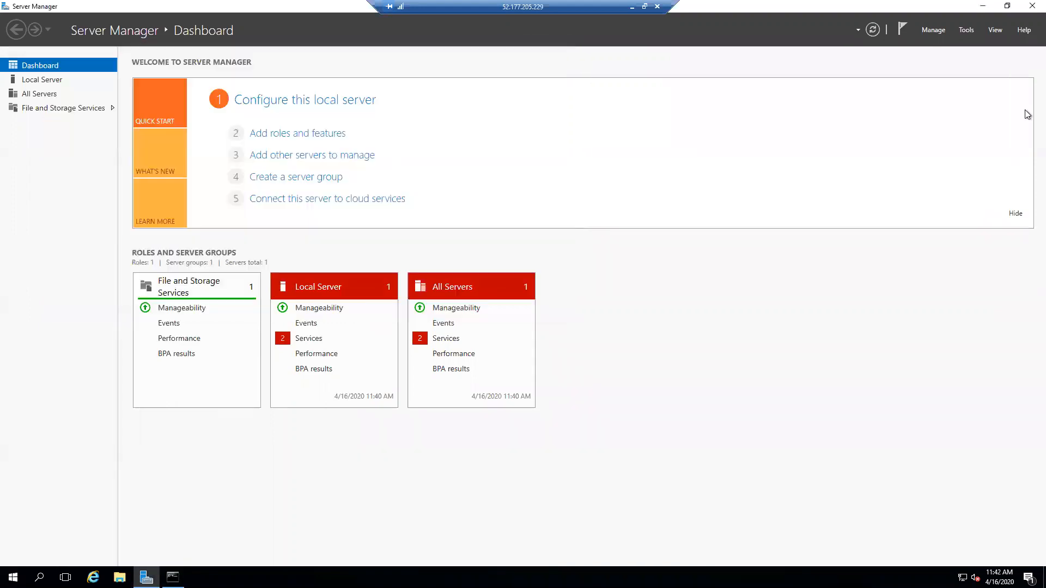
pyautogui.click(1032, 5)
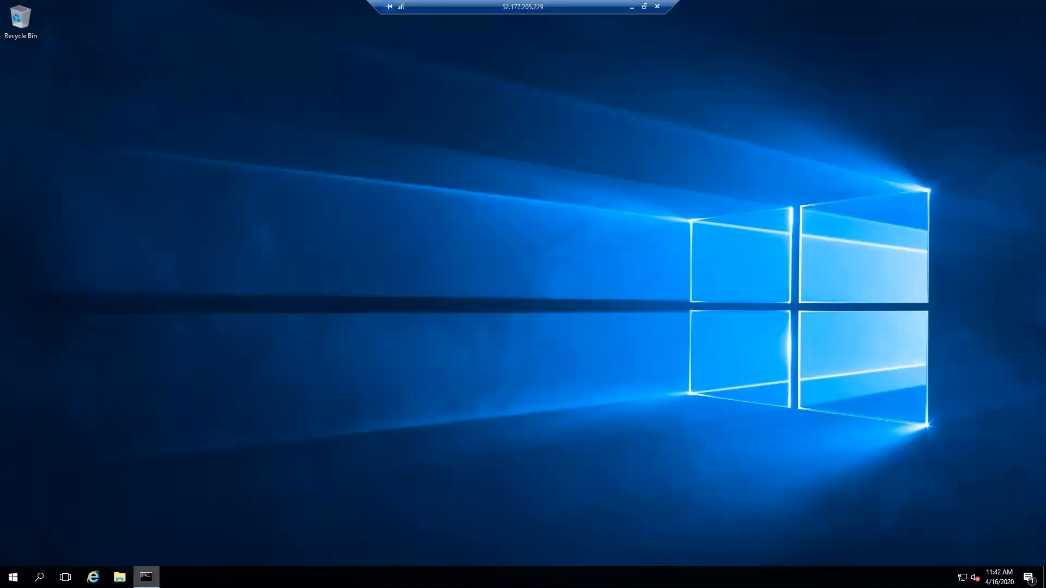
pyautogui.click(145, 577)
pyautogui.click(241, 231)
pyautogui.write('r')
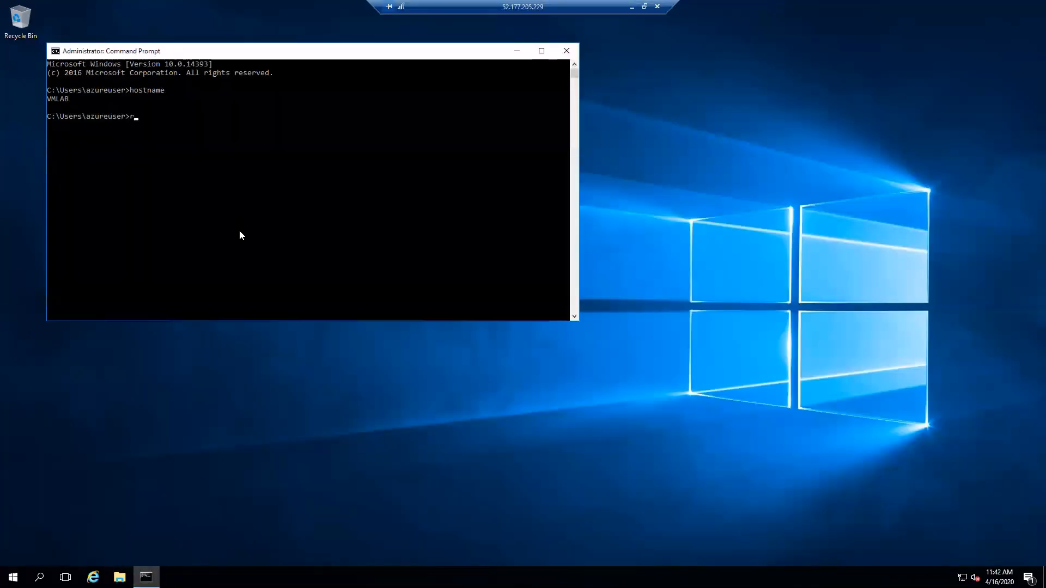
pyautogui.write('egedit.exe')
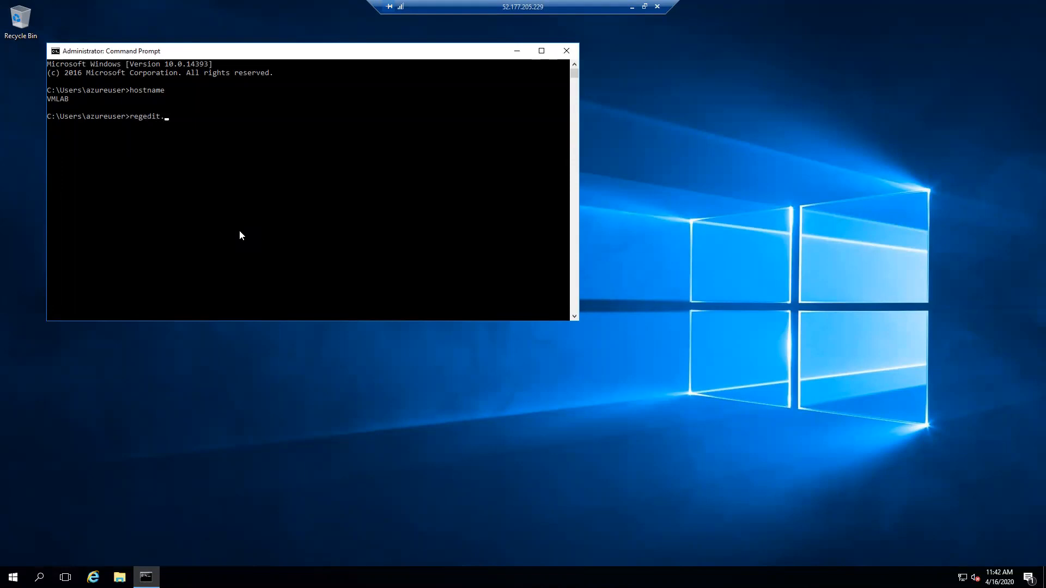
pyautogui.press('Return')
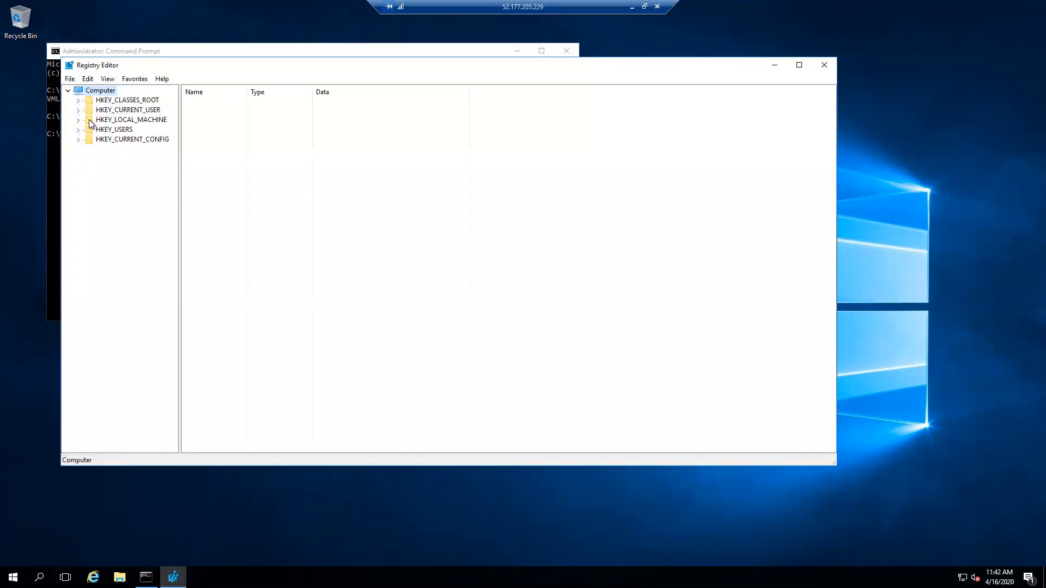
# Try to delete the HKEY_LOCAL_MACHINE\SOFTWARE\Microsoft registry key with all its subkeys, and close the Registry Editor
pyautogui.click(78, 121)
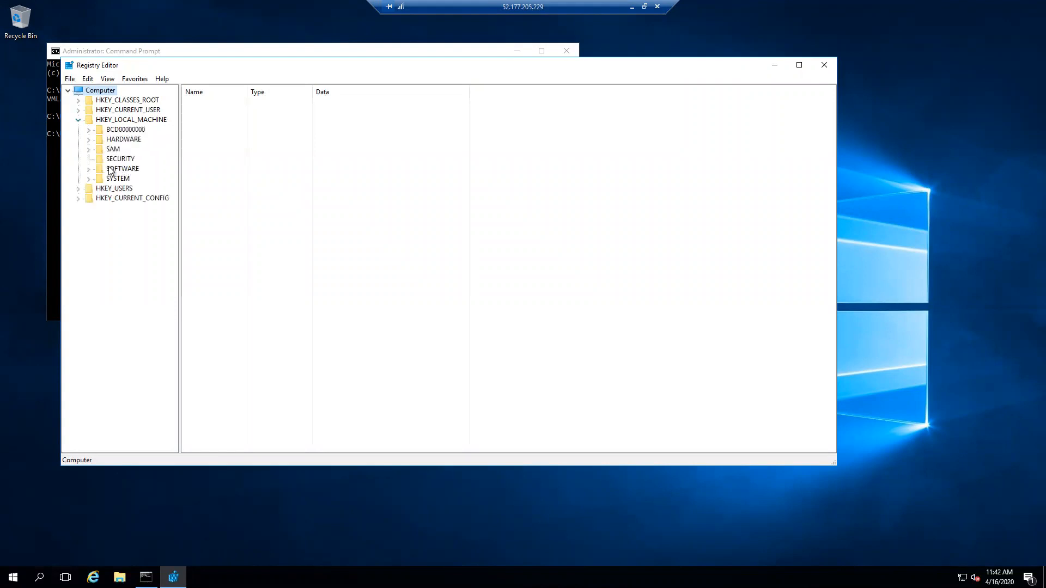
pyautogui.click(113, 170)
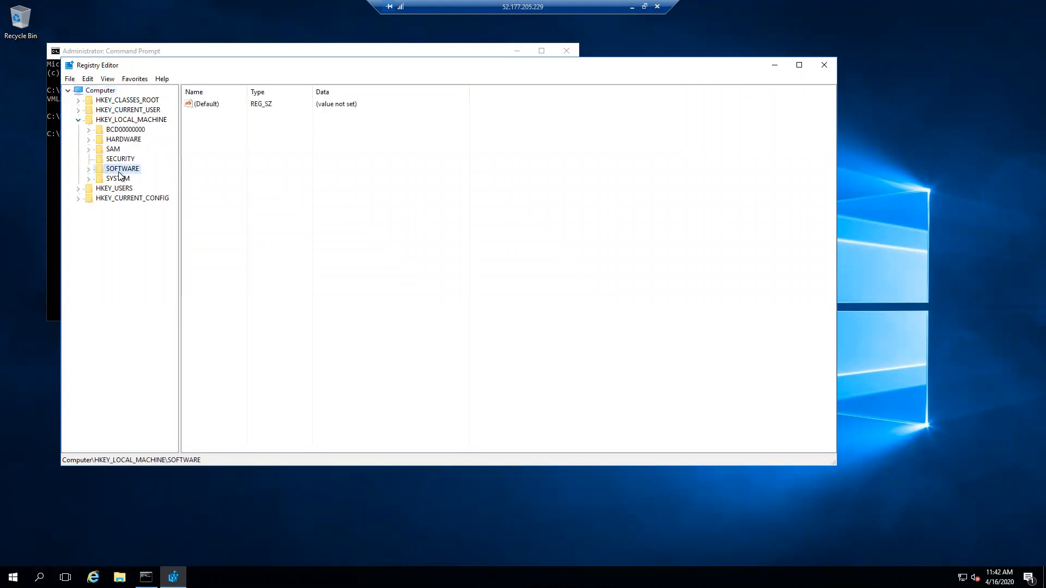
pyautogui.click(89, 169)
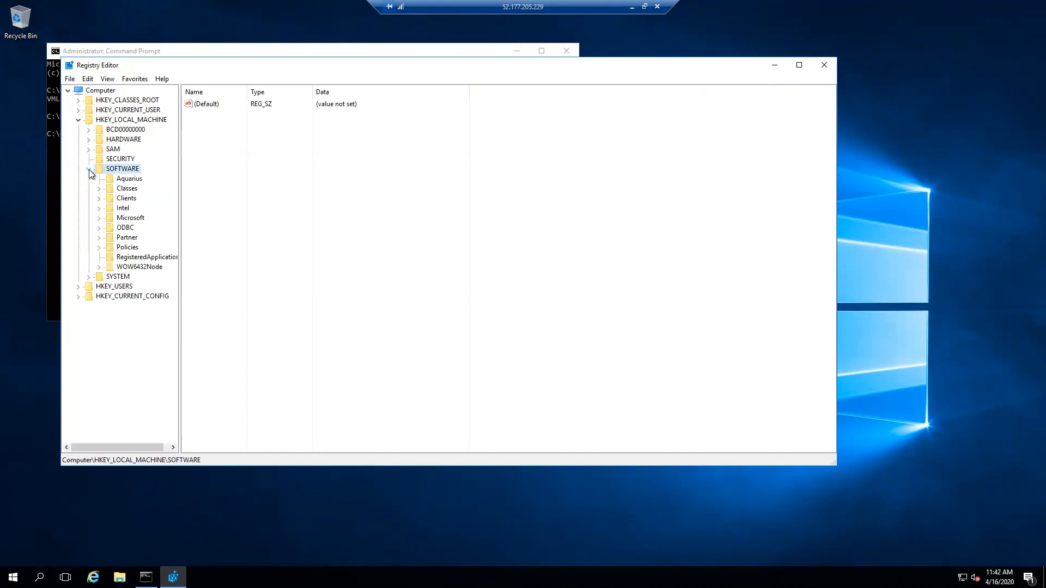
pyautogui.click(126, 218)
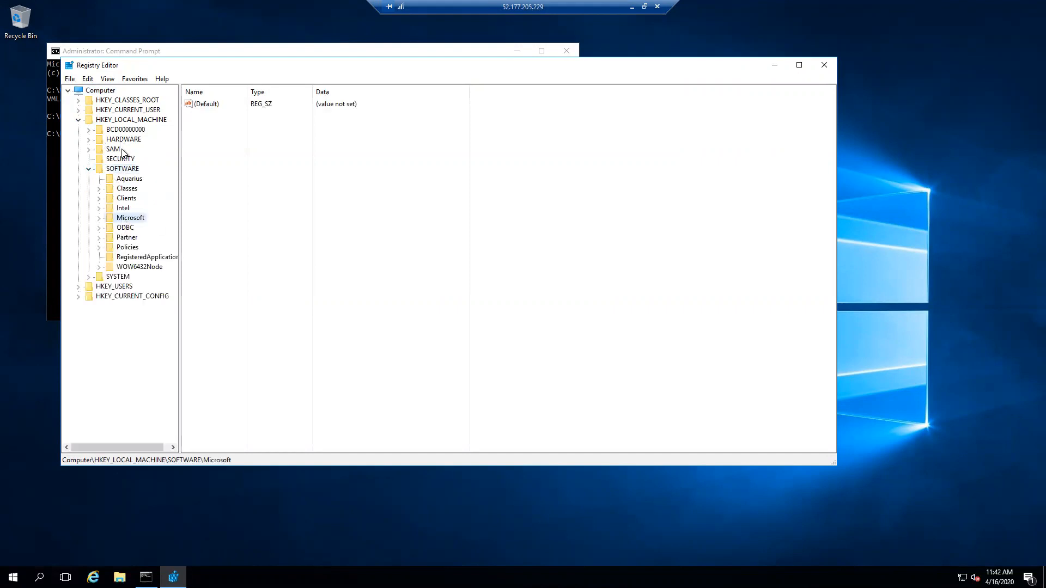
pyautogui.rightClick(131, 216)
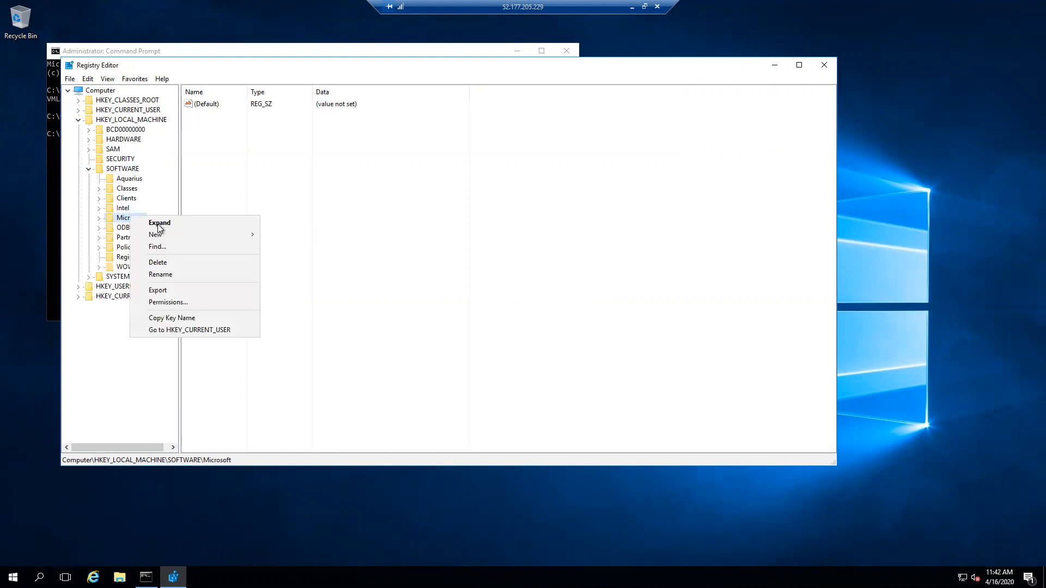
pyautogui.click(158, 262)
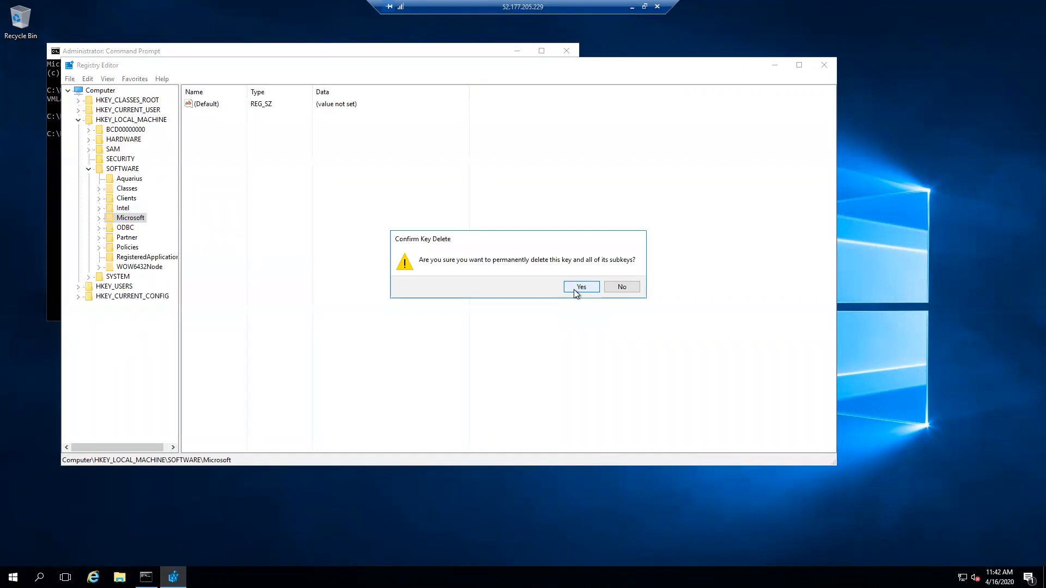
pyautogui.click(574, 289)
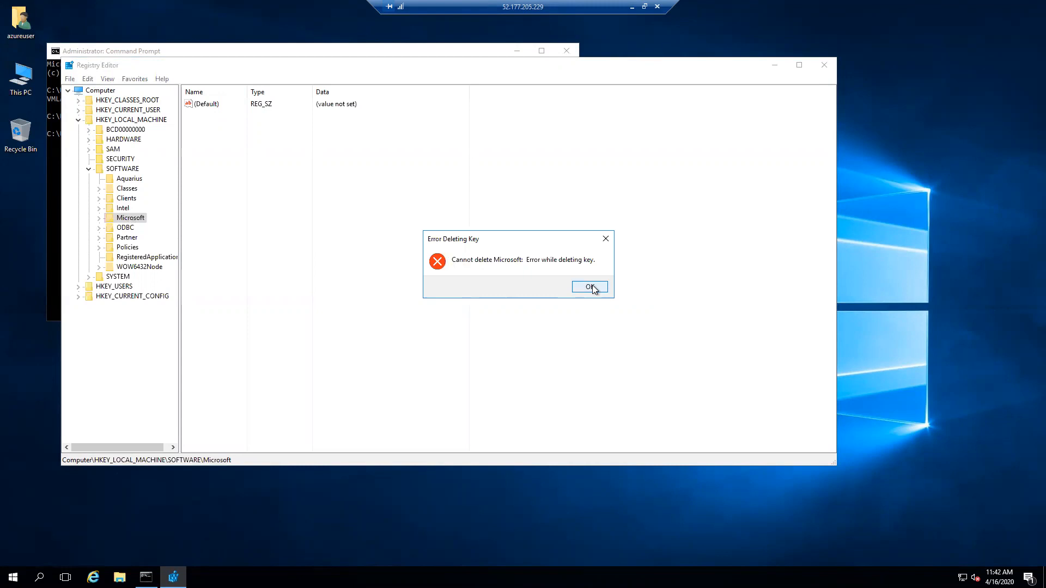
pyautogui.click(591, 287)
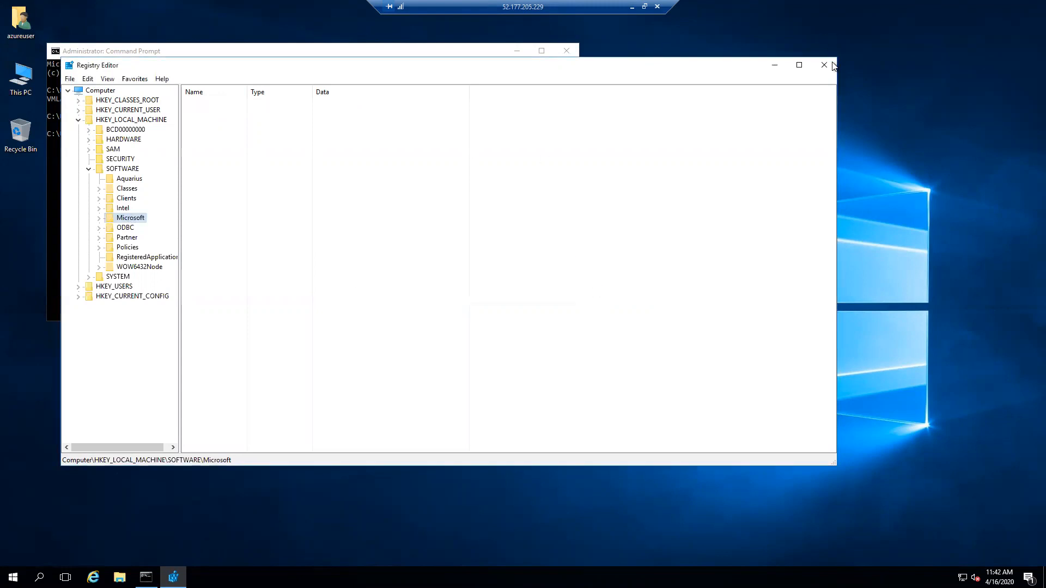
pyautogui.hotkey('alt', 'F4')
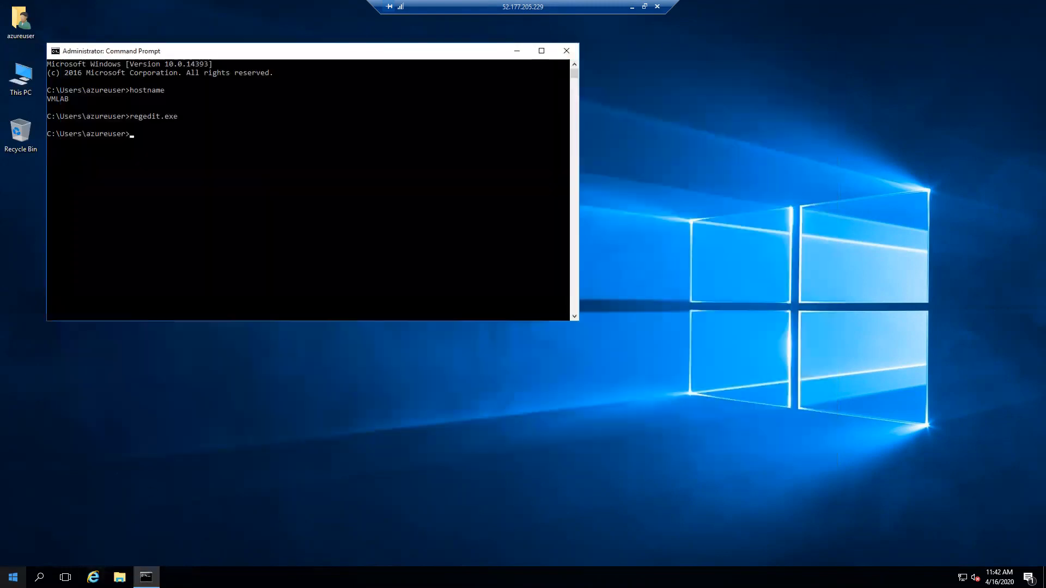
# Take the remote session out of full screen and place its window over the lower part of the Azure portal
pyautogui.click(644, 7)
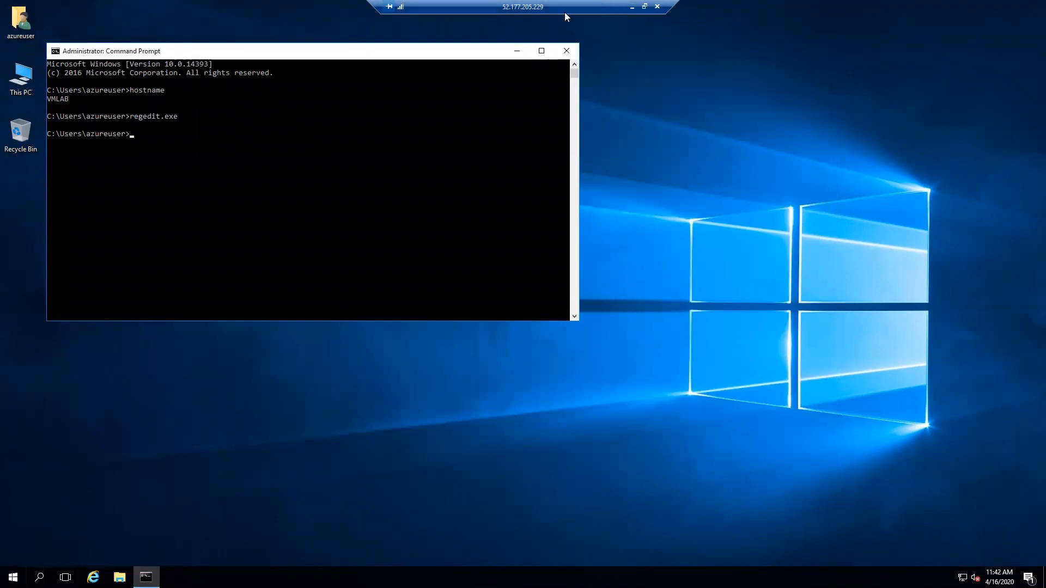
pyautogui.moveTo(501, 19); pyautogui.dragTo(663, 31)
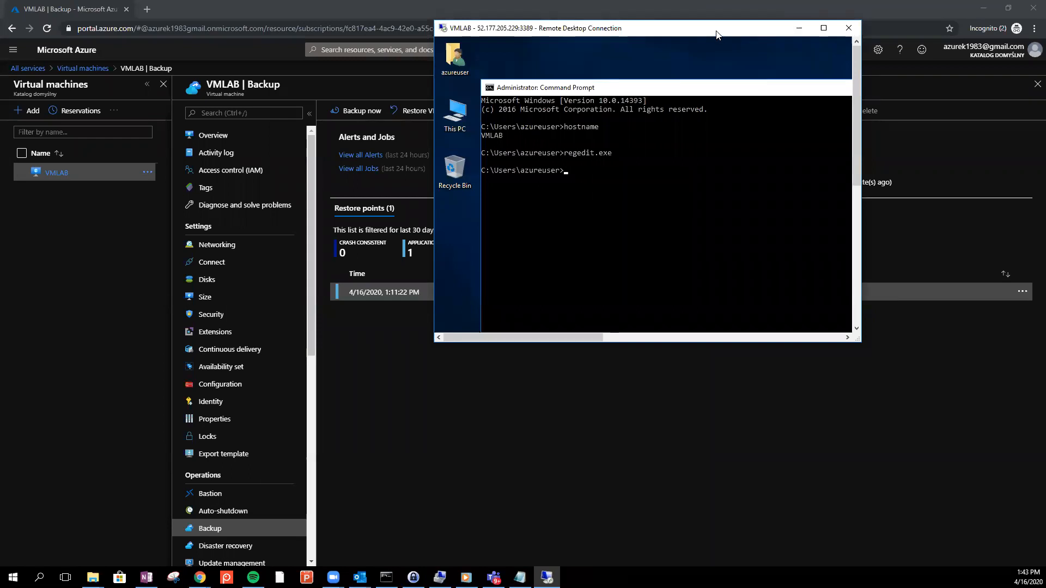
pyautogui.moveTo(716, 35); pyautogui.dragTo(827, 217)
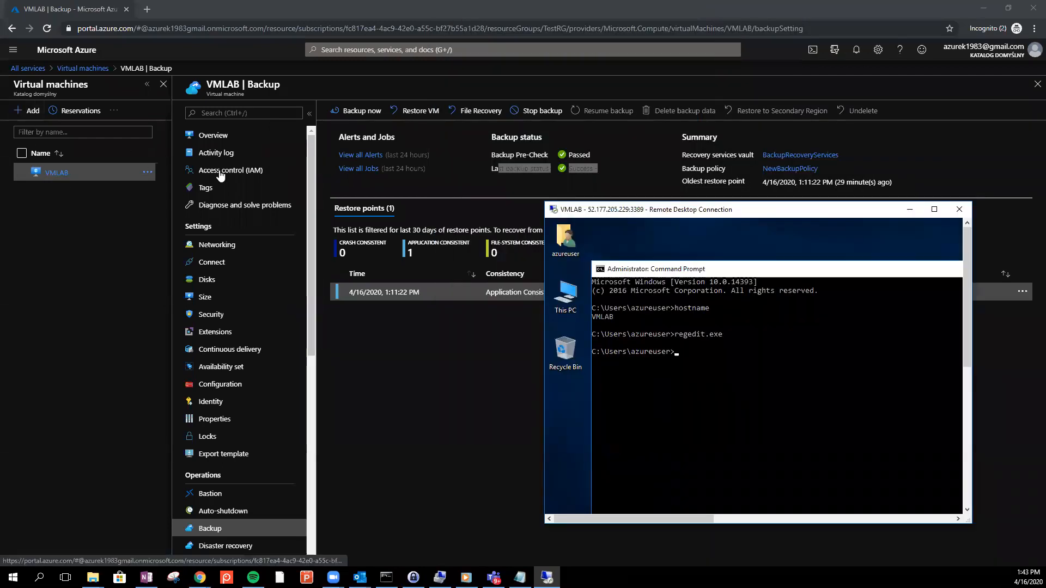
# Return to the portal's Virtual machines list and stop the VMLAB virtual machine
pyautogui.click(31, 170)
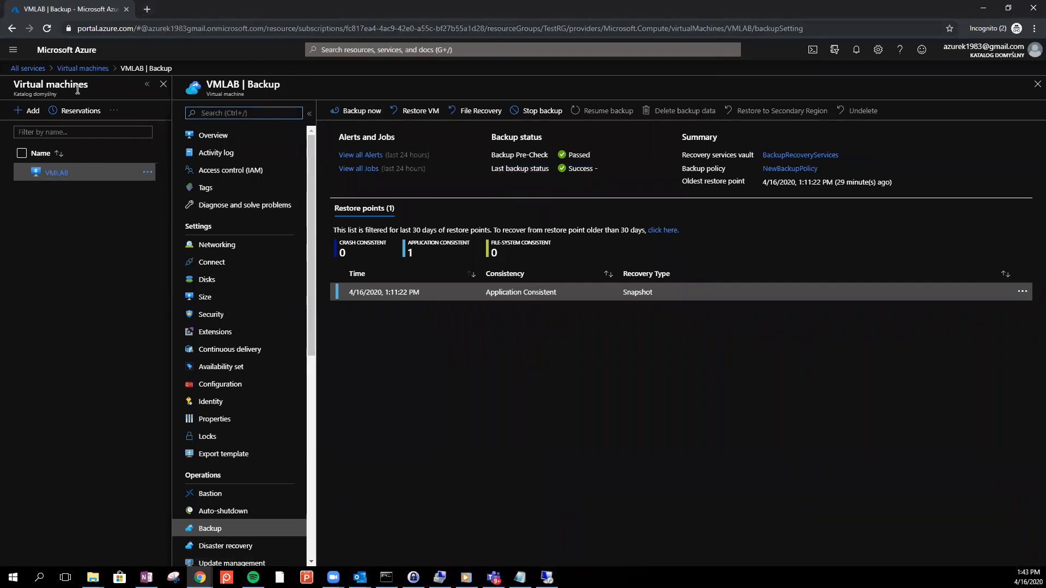
pyautogui.click(76, 69)
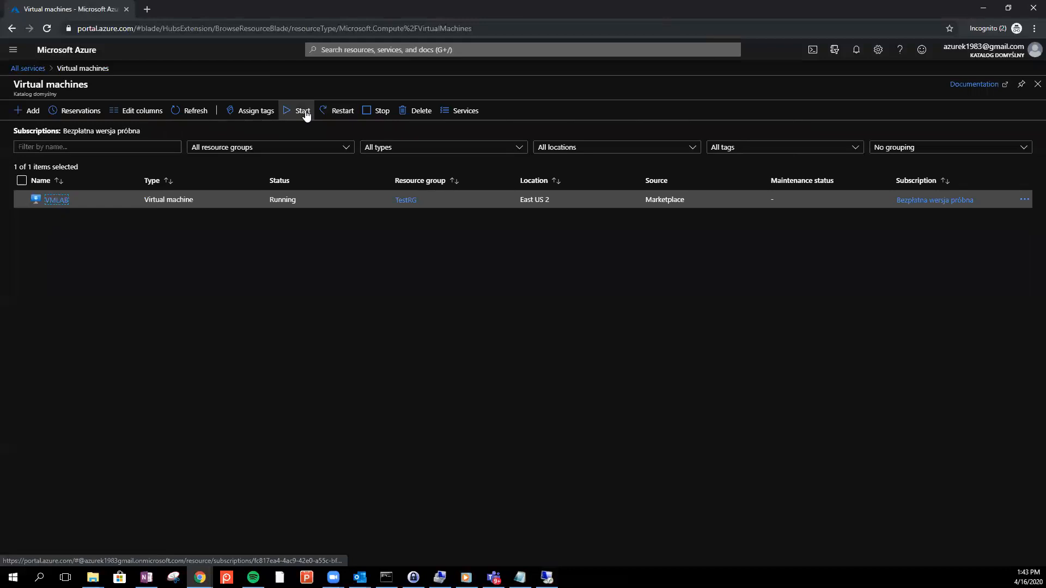
pyautogui.click(546, 577)
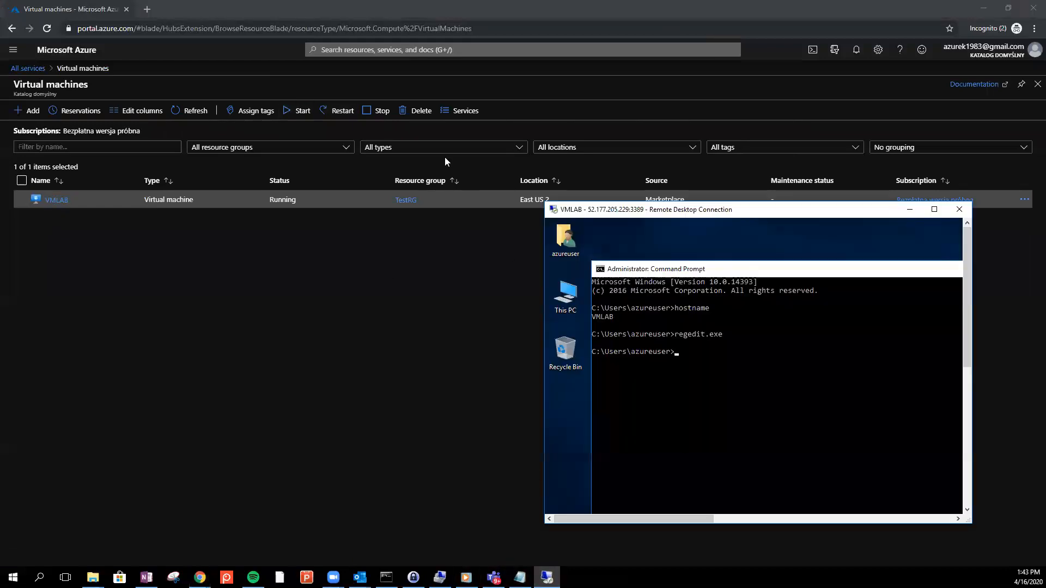
pyautogui.click(378, 111)
pyautogui.click(547, 577)
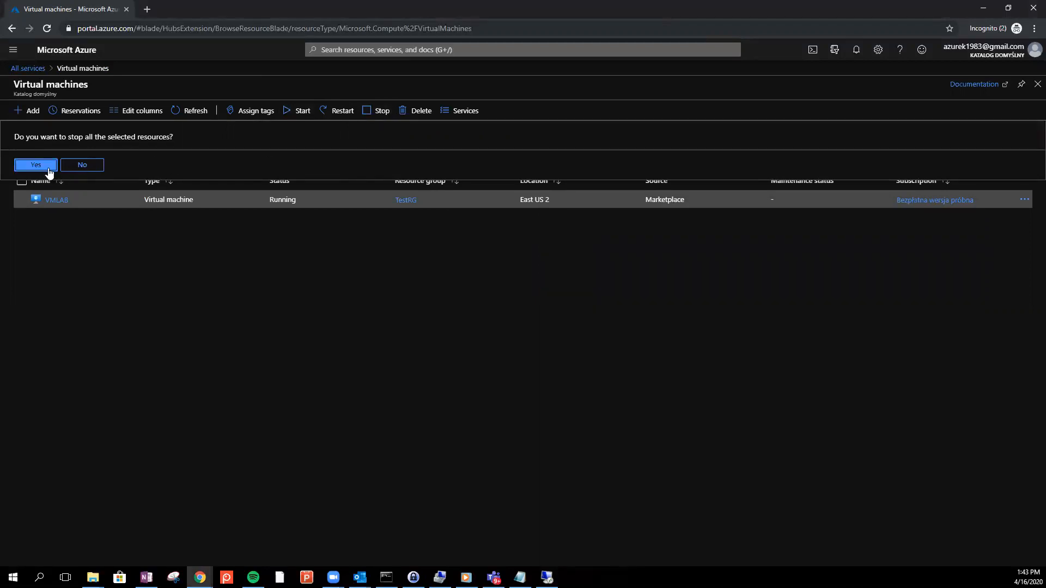
pyautogui.press('Return')
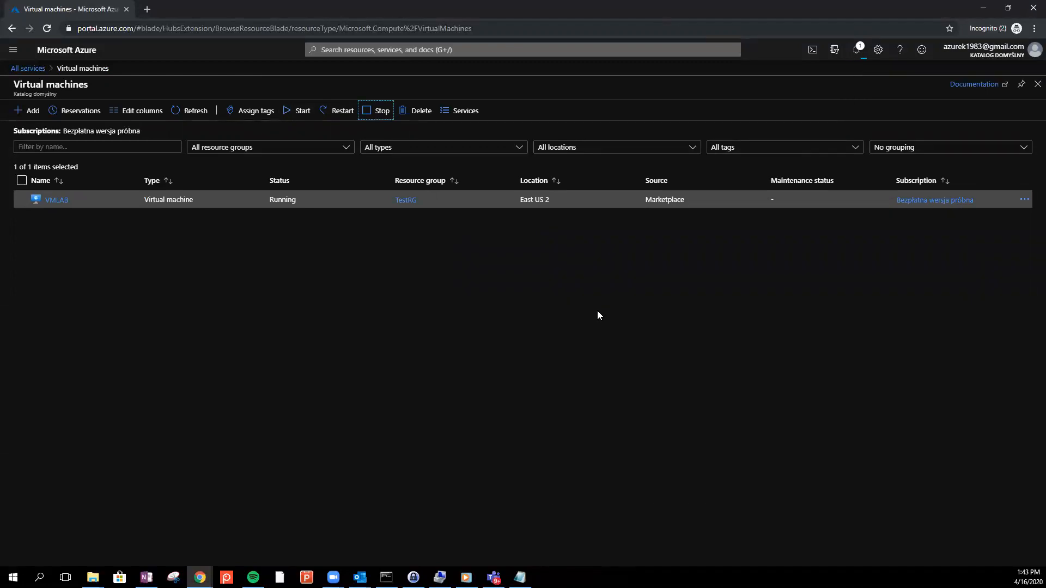
# Refresh VMLAB's overview to check its status, and start the virtual machine again
pyautogui.click(55, 200)
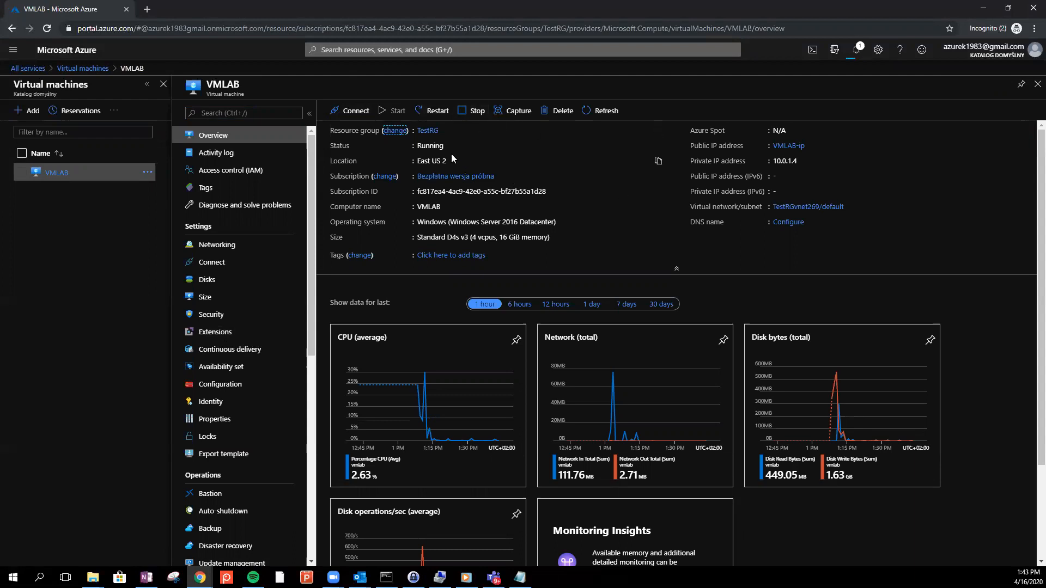
pyautogui.click(601, 110)
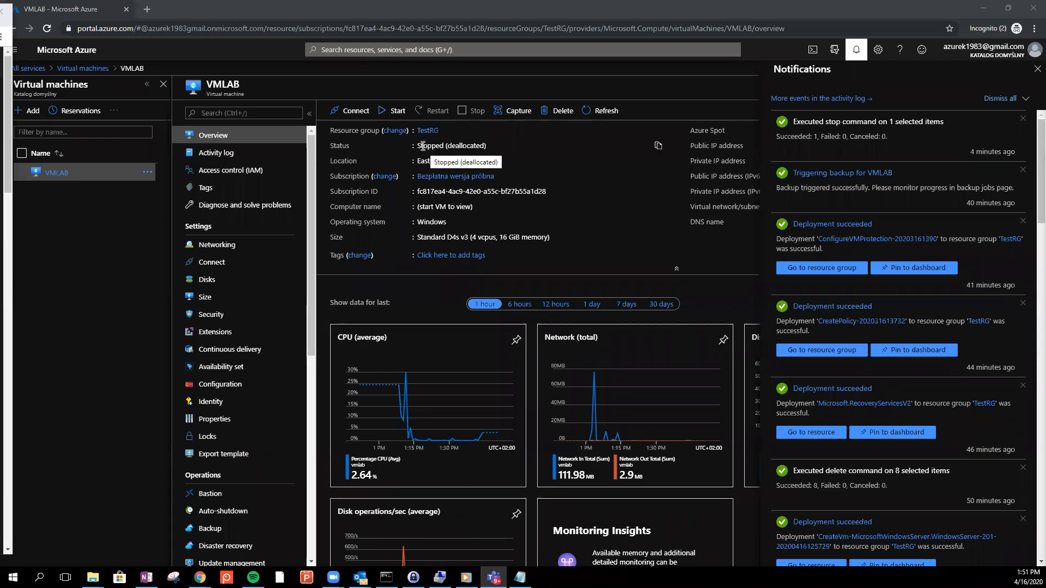
pyautogui.click(381, 114)
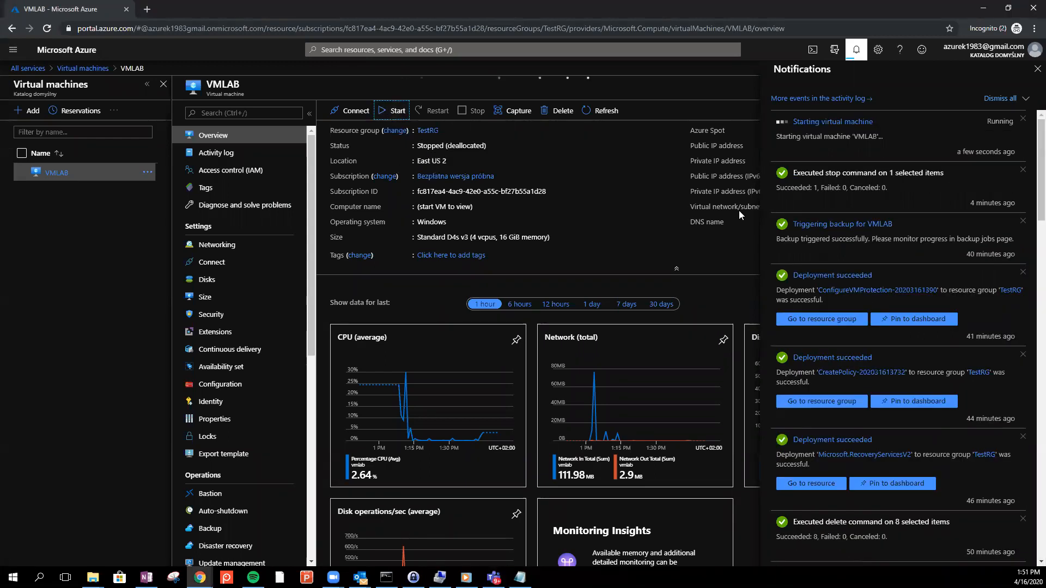
pyautogui.click(1036, 69)
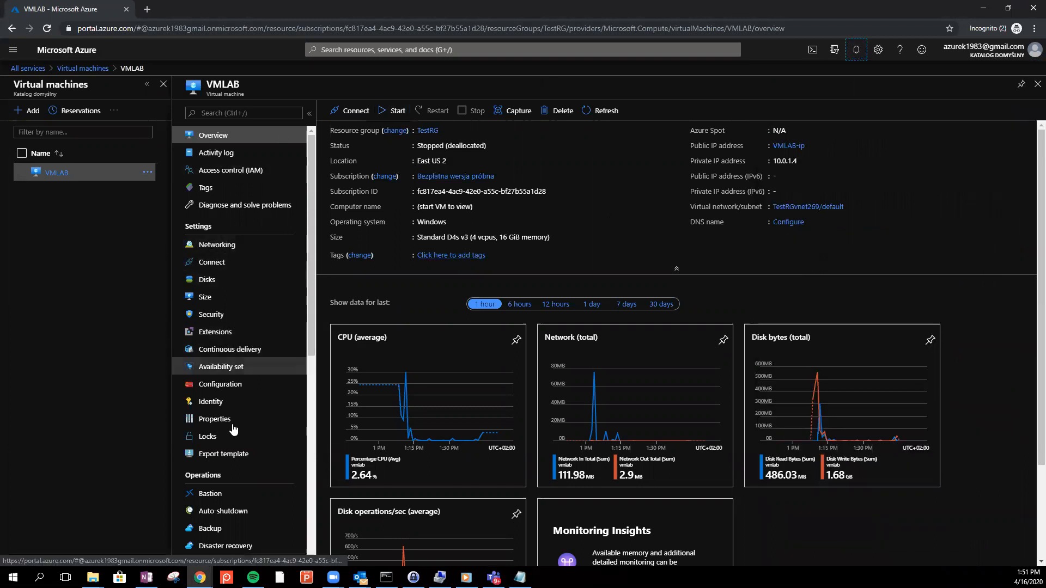
# Open the Diagnostic settings in the monitoring options of VMLAB
pyautogui.scroll(-1, 240, 493)
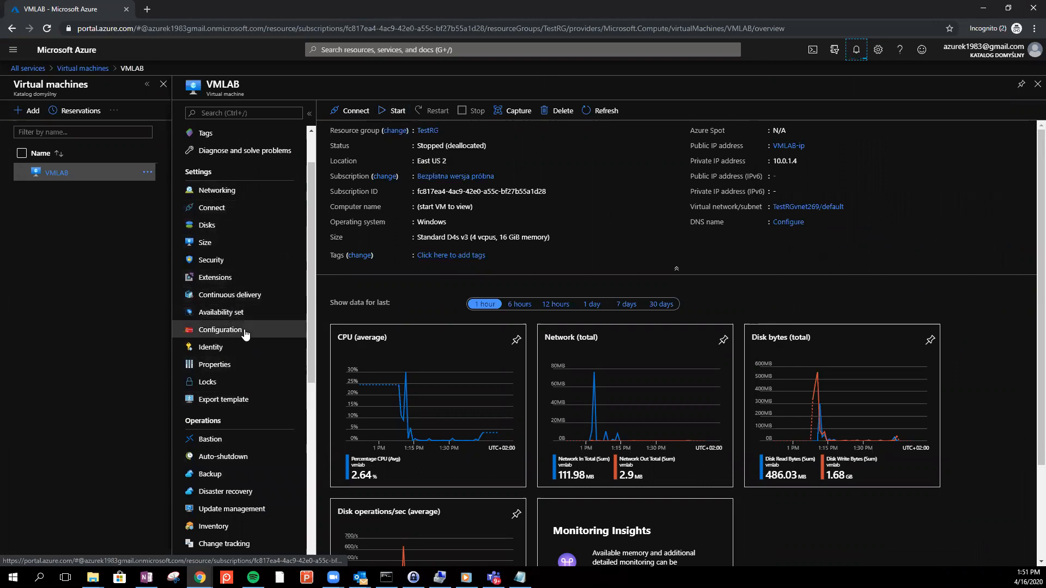
pyautogui.scroll(-1, 265, 362)
pyautogui.scroll(-3, 265, 362)
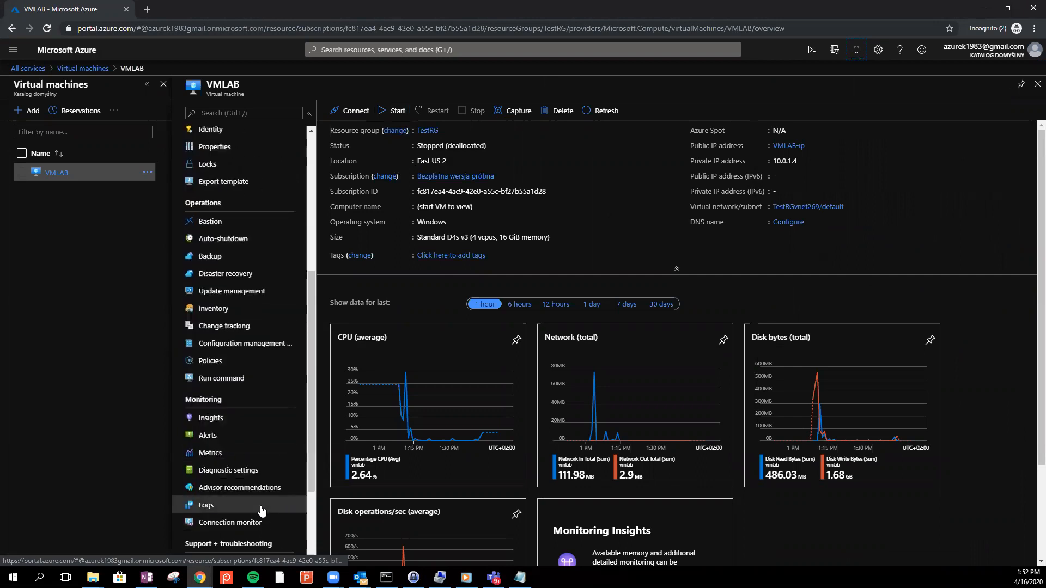
pyautogui.click(231, 472)
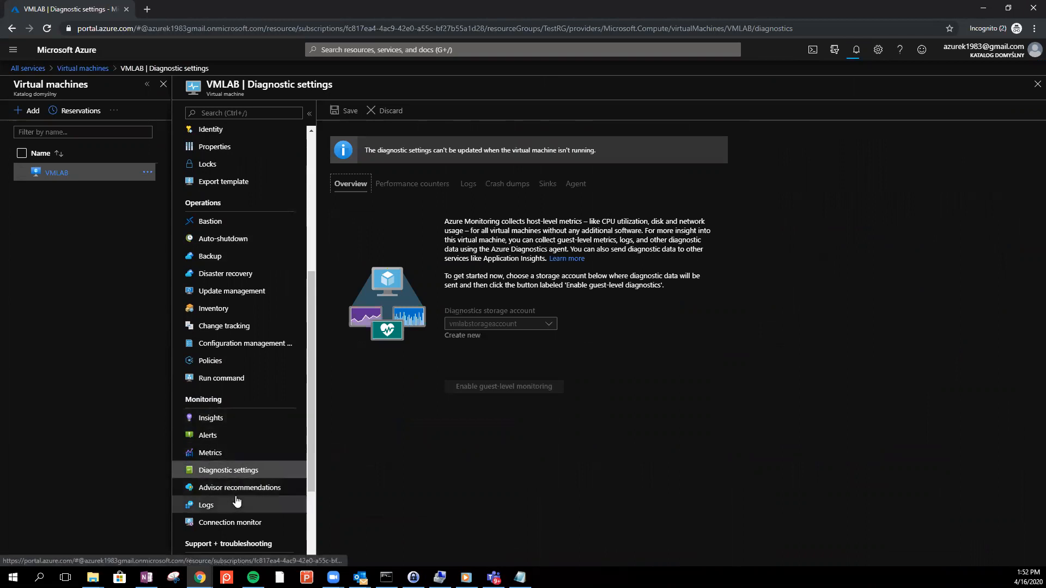
# Refresh the boot diagnostics screenshot of VMLAB and check the virtual machine's status in its overview
pyautogui.scroll(-2, 218, 499)
pyautogui.scroll(-1, 236, 501)
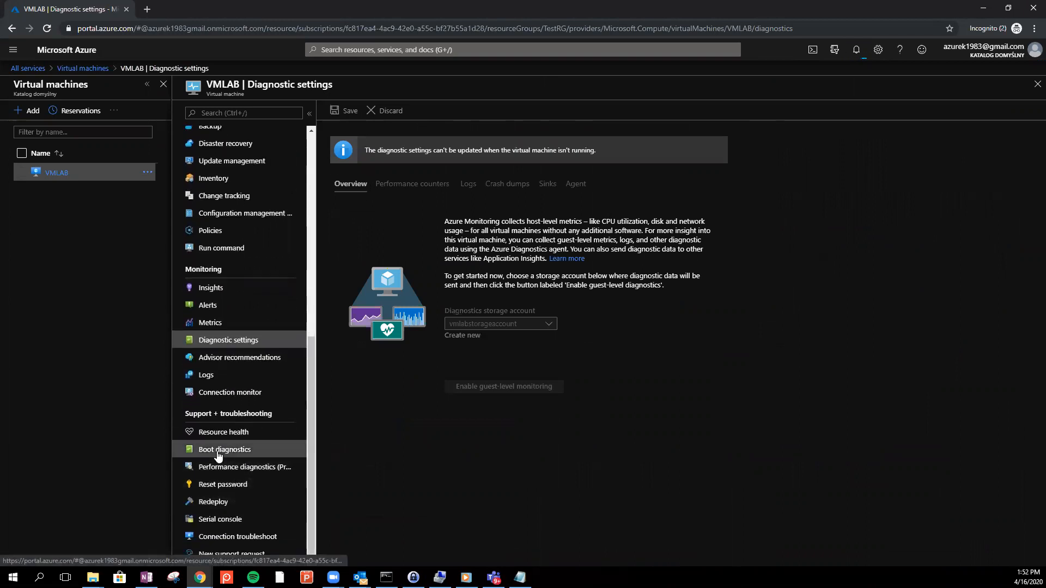
pyautogui.click(209, 450)
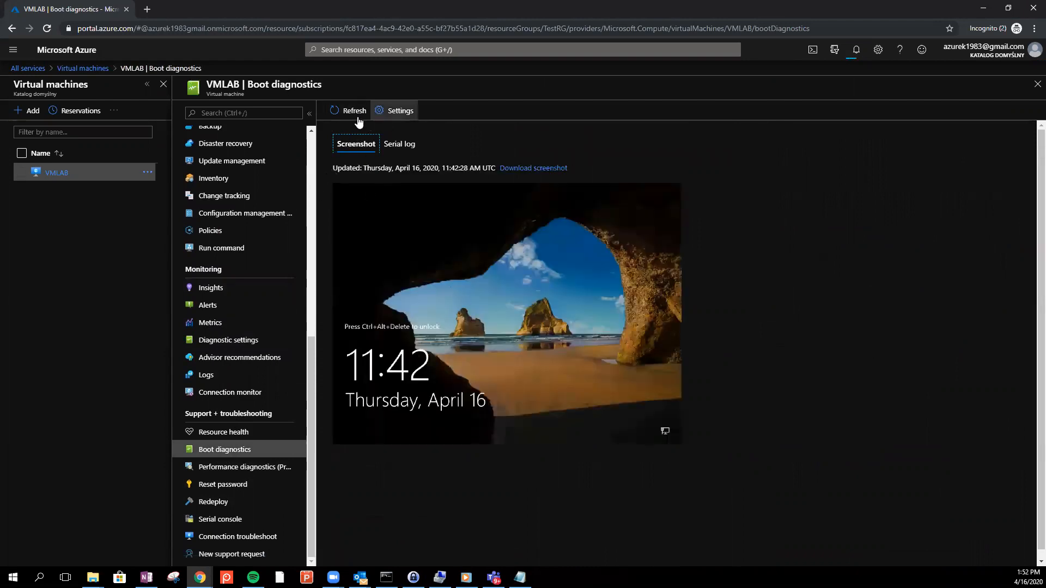
pyautogui.click(351, 111)
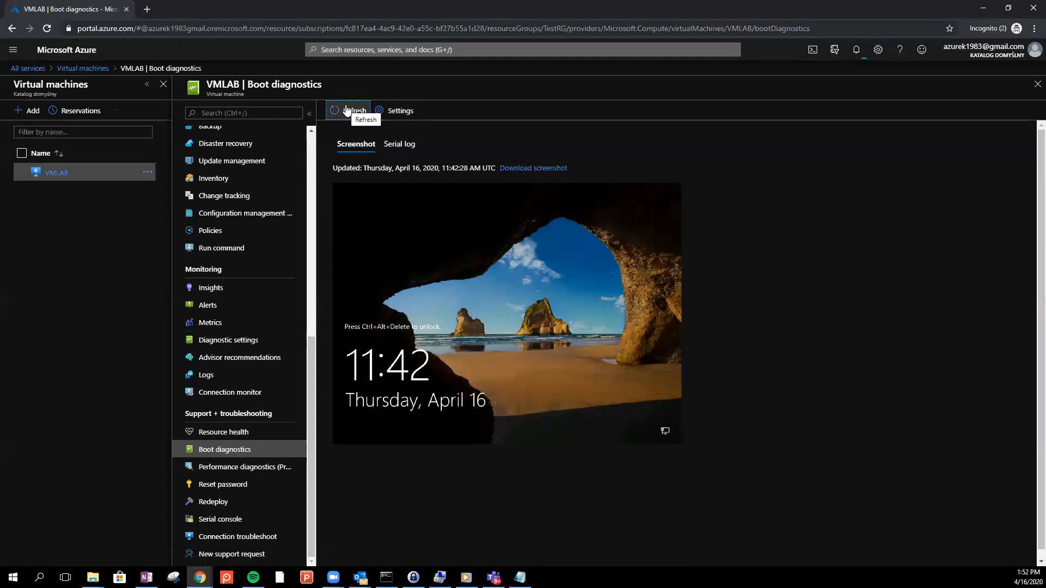
pyautogui.click(346, 110)
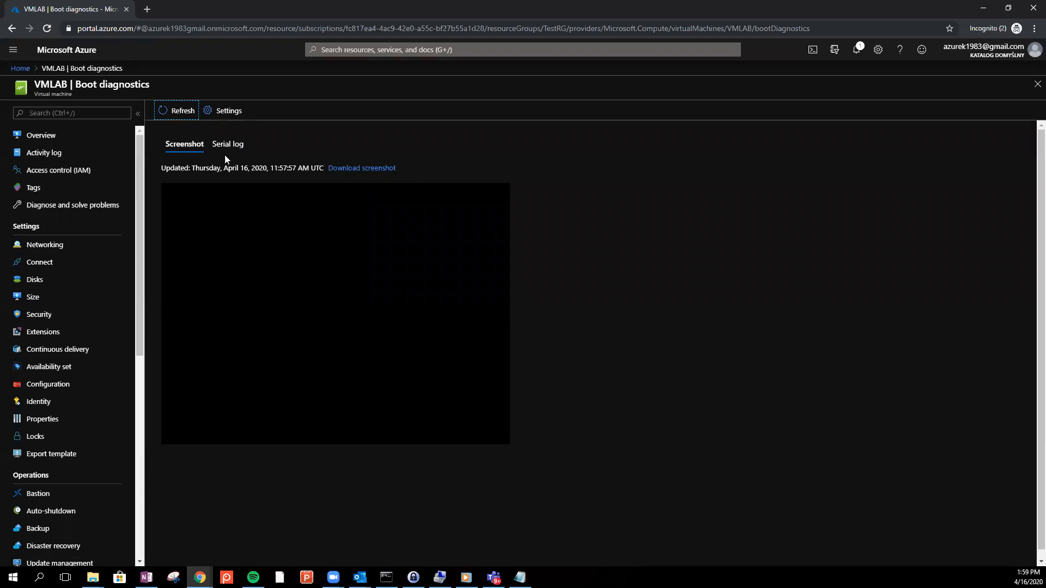
pyautogui.click(178, 111)
pyautogui.click(41, 137)
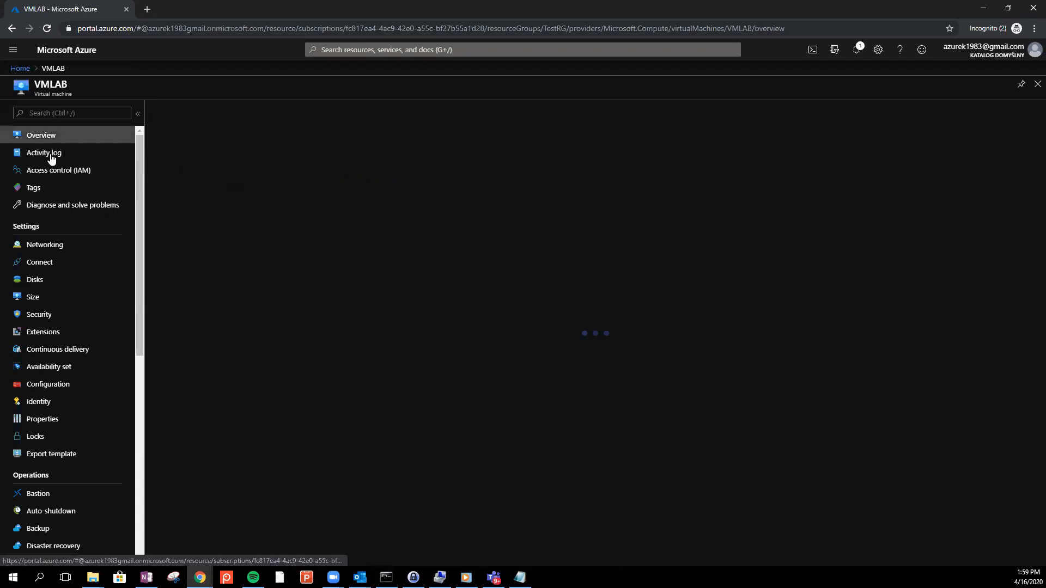
pyautogui.doubleClick(272, 145)
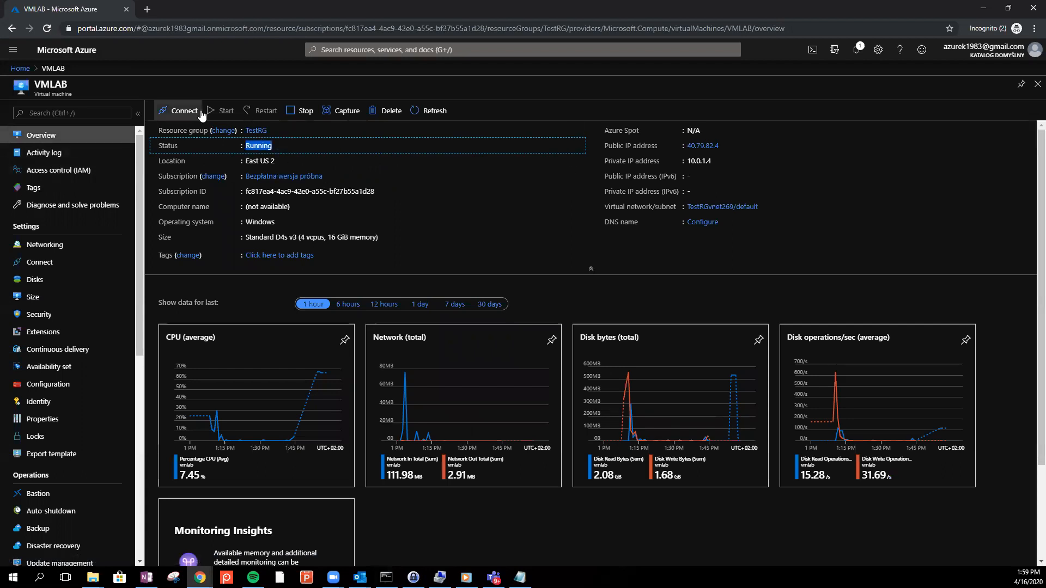
# Download VMLAB's RDP file and try to connect to the virtual machine with it
pyautogui.click(178, 111)
pyautogui.click(171, 130)
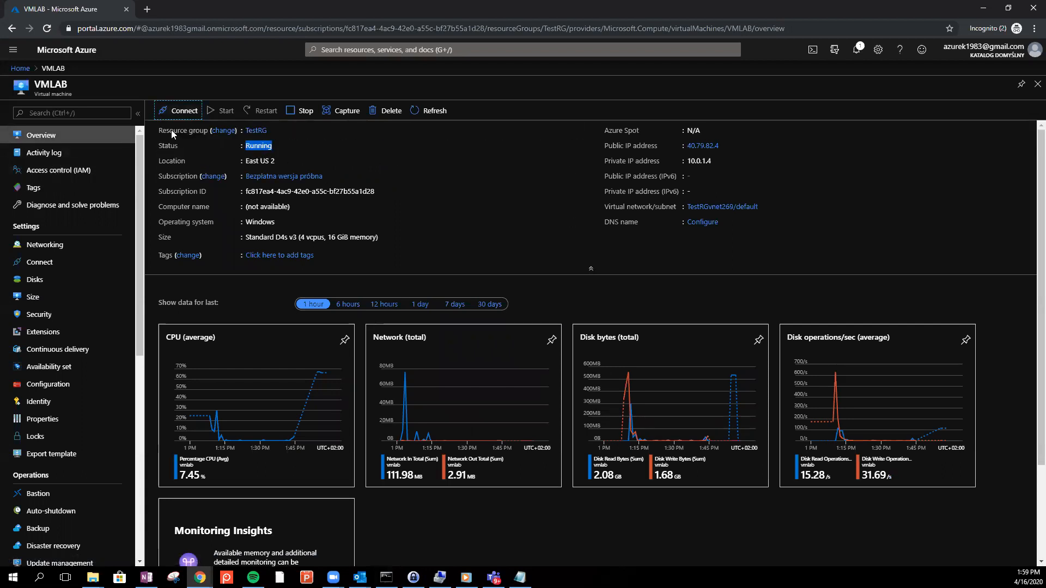
pyautogui.click(186, 269)
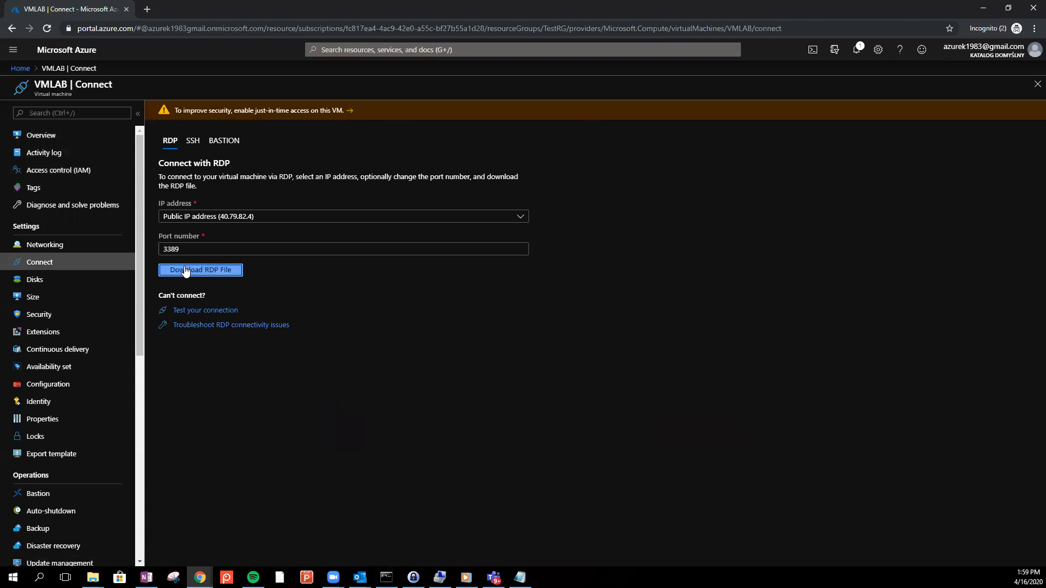
pyautogui.click(64, 553)
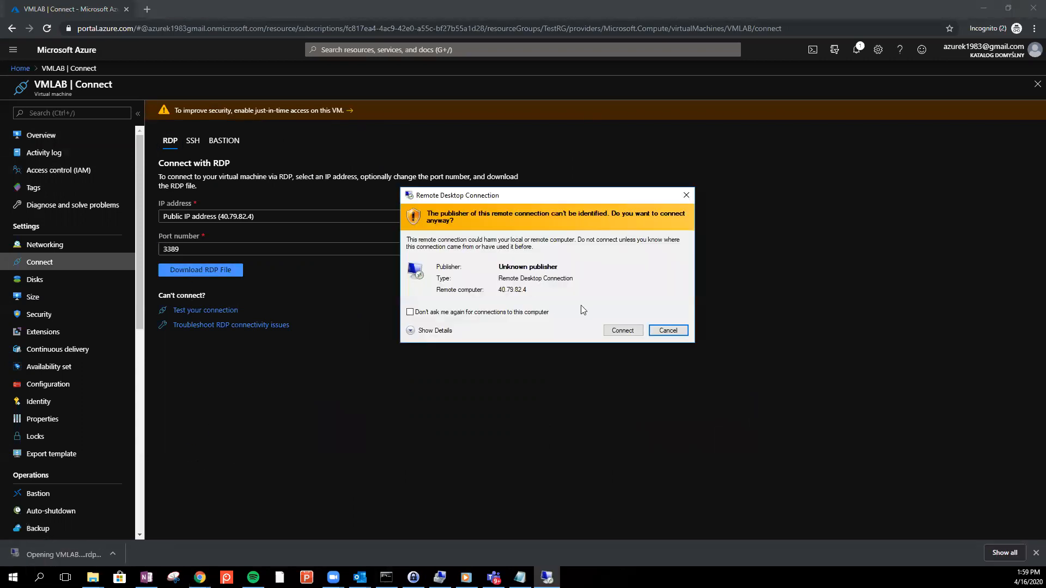
pyautogui.click(623, 329)
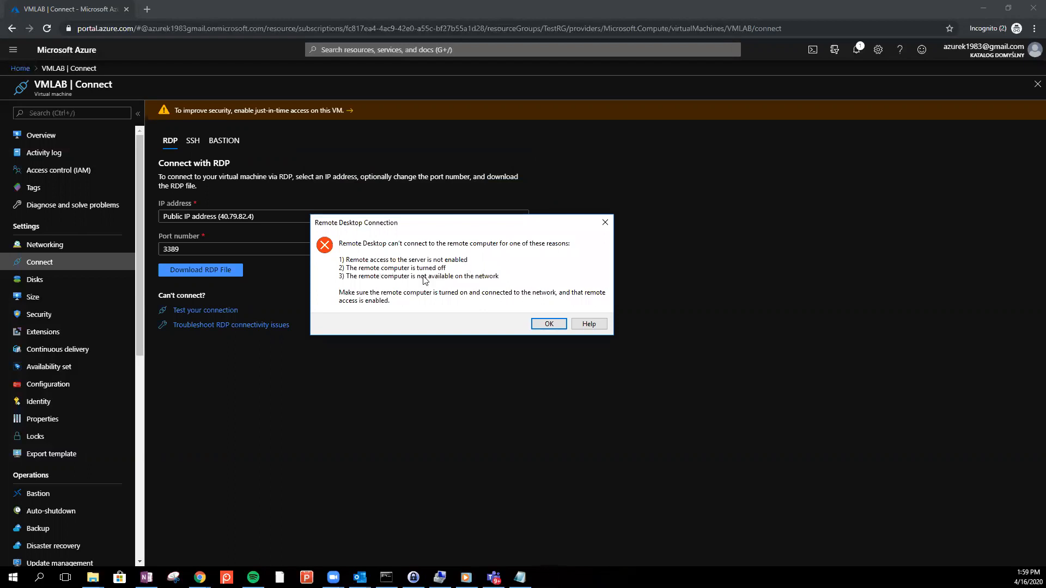
pyautogui.click(605, 223)
# Return to VMLAB's boot diagnostics and examine the boot screenshot again
pyautogui.scroll(-2, 69, 508)
pyautogui.scroll(-4, 68, 507)
pyautogui.scroll(3, 64, 503)
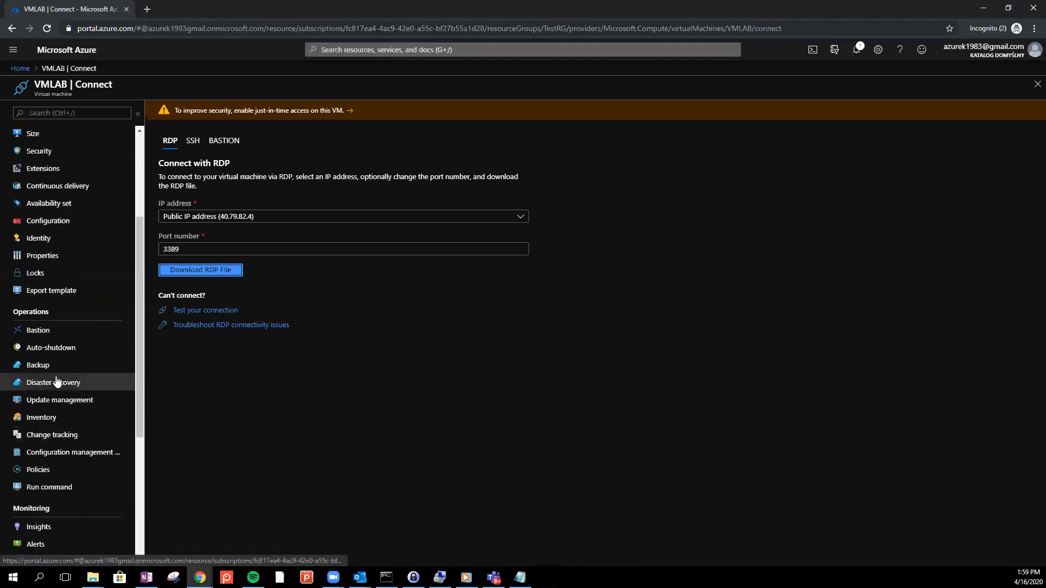
pyautogui.scroll(-4, 60, 392)
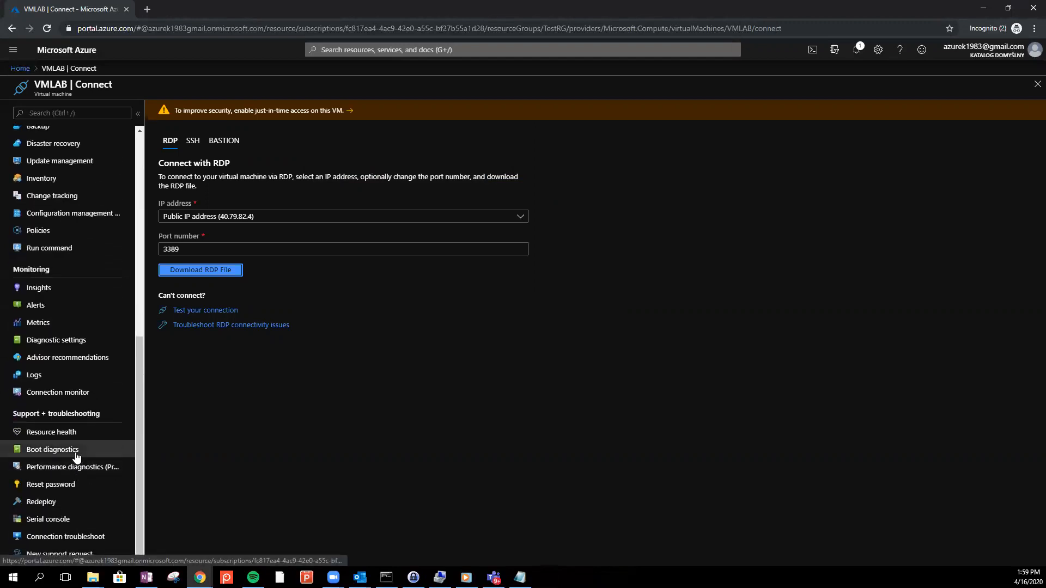
pyautogui.click(77, 457)
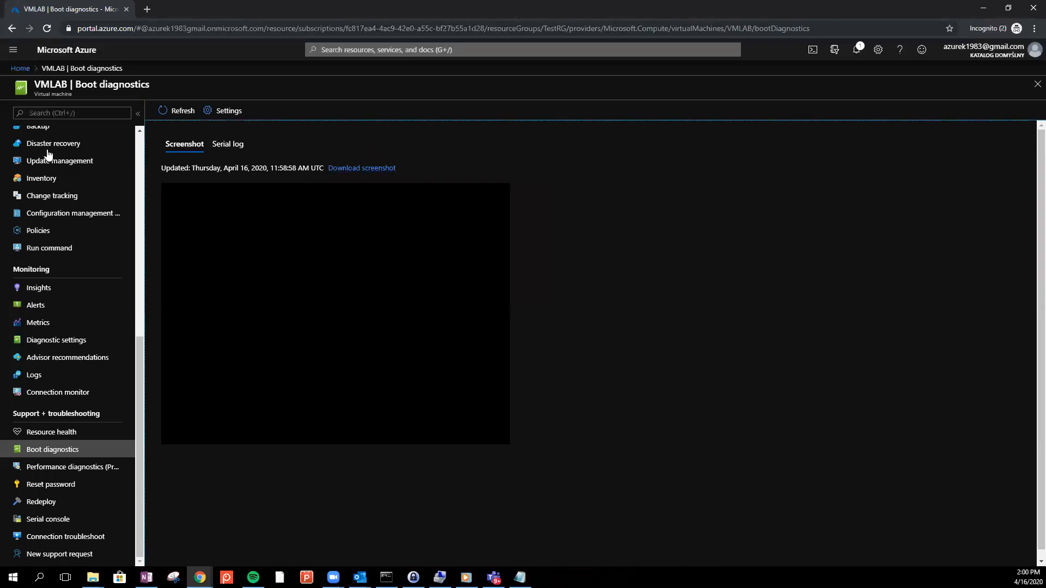
# Start a restore of VMLAB from its backup and choose the application-consistent restore point of 4/16/2020, 1:11:22 PM
pyautogui.scroll(3, 68, 262)
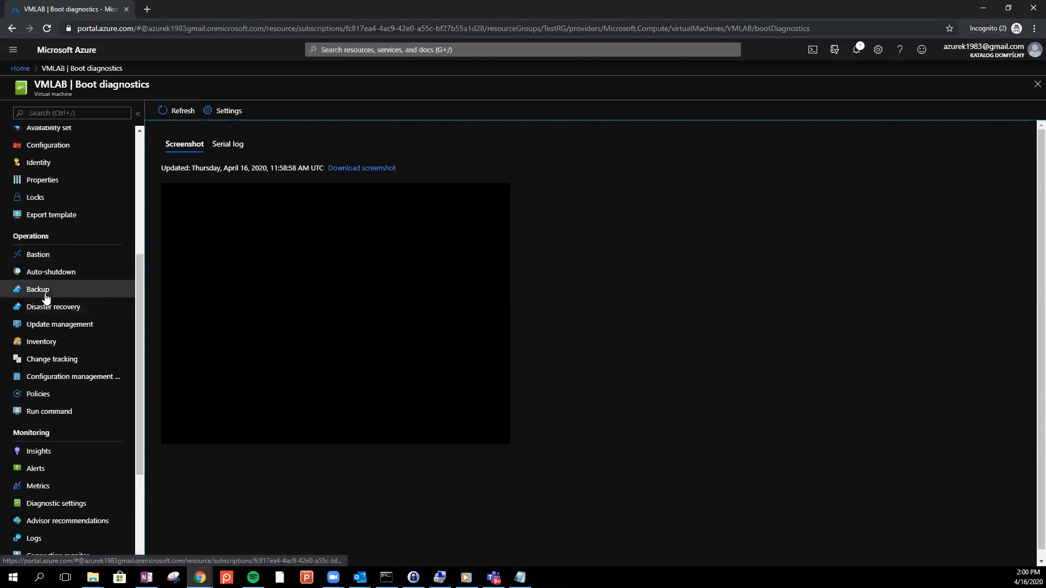
pyautogui.click(82, 289)
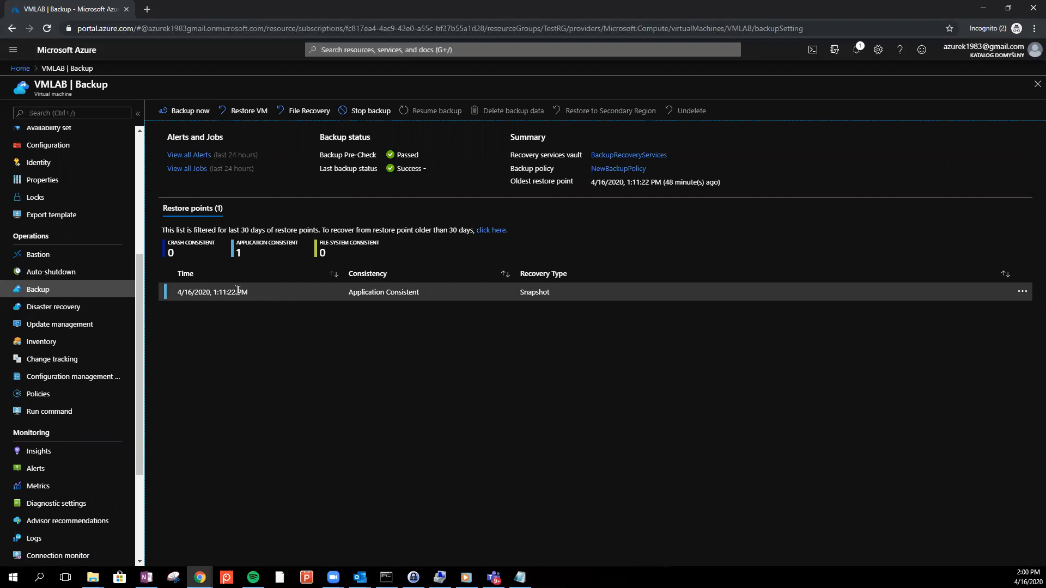
pyautogui.click(246, 112)
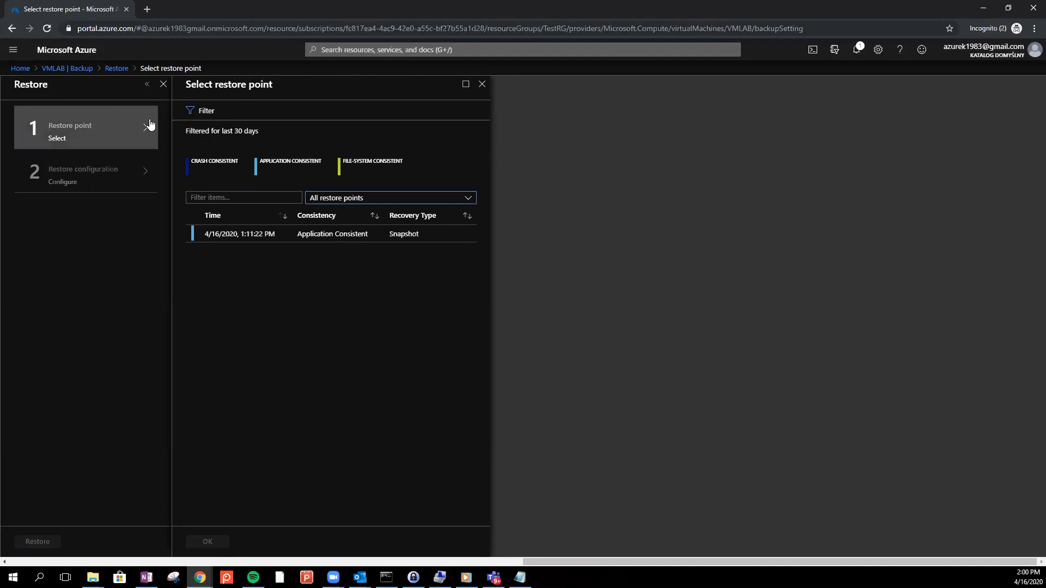
pyautogui.click(250, 235)
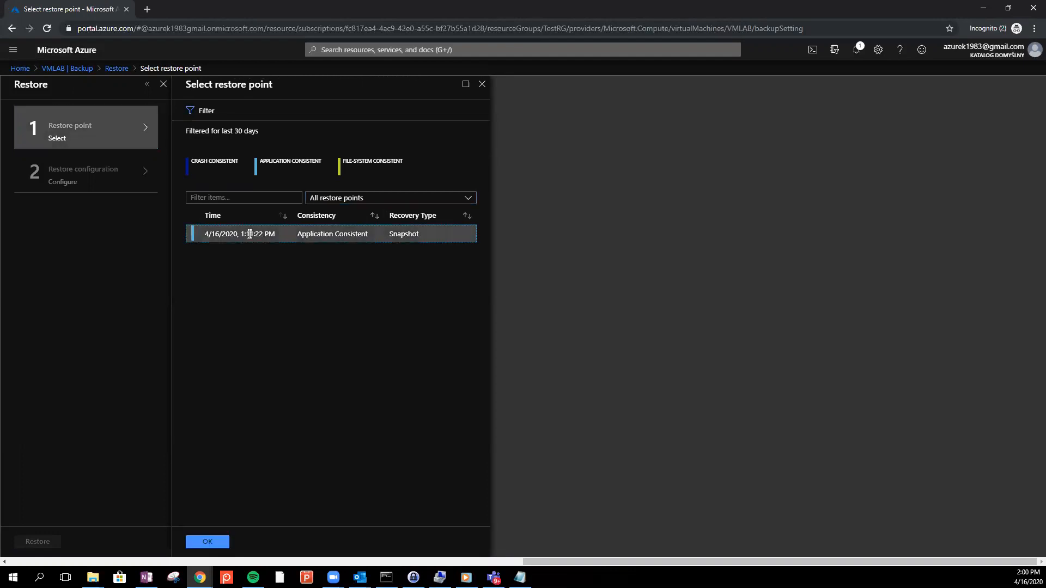
pyautogui.click(349, 199)
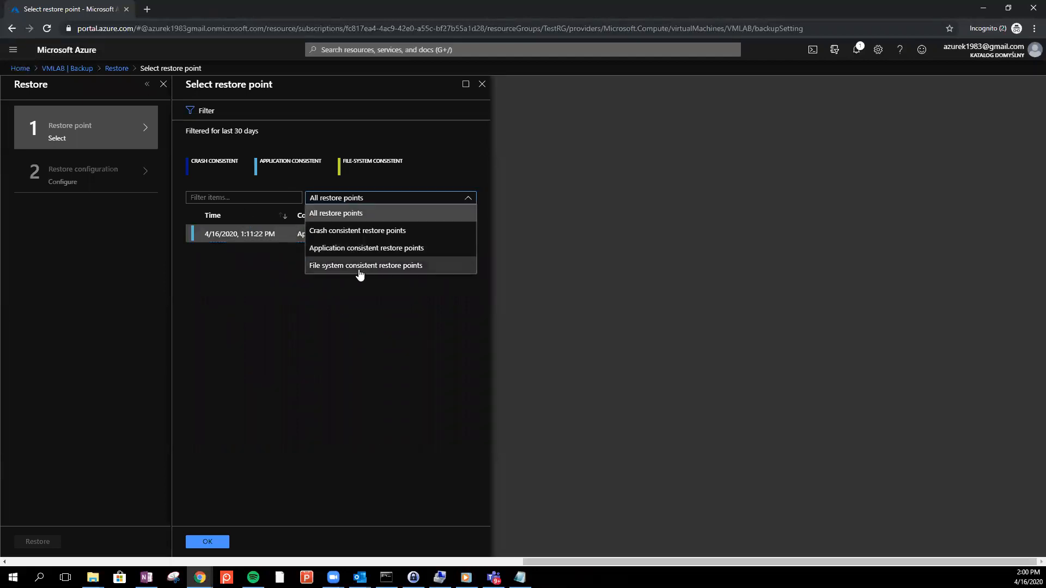
pyautogui.click(341, 217)
pyautogui.click(217, 196)
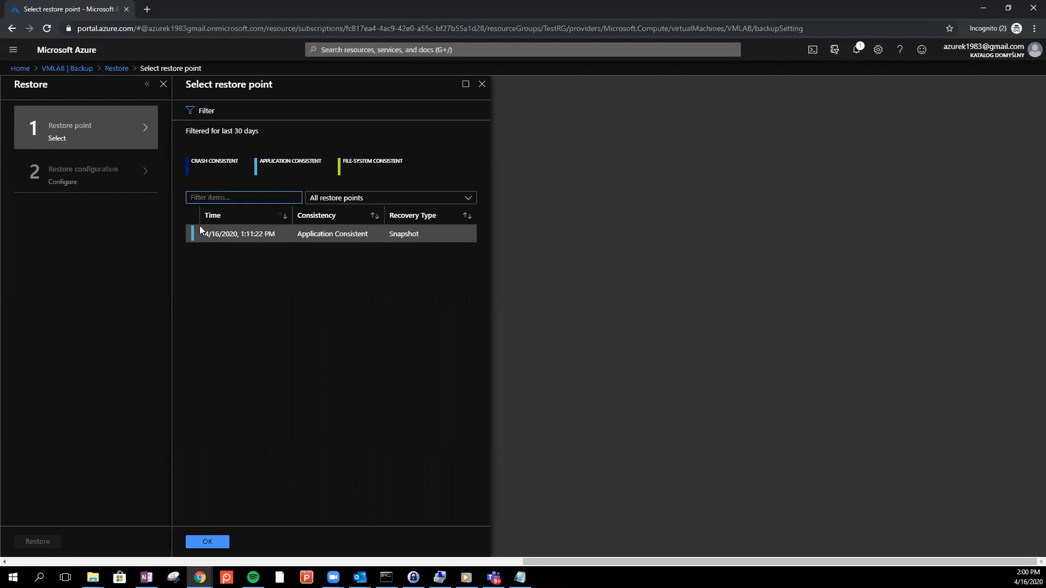
pyautogui.click(205, 541)
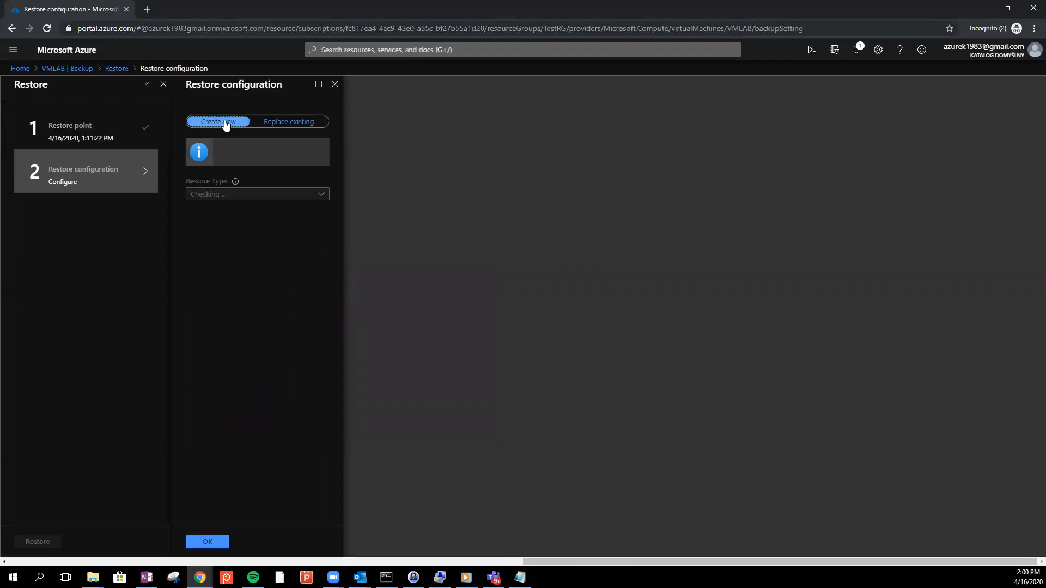
# Try to configure an in-place restore that replaces the existing disks, staged in vmlabstorageaccount (StandardLRS), and read the validation error details
pyautogui.click(303, 123)
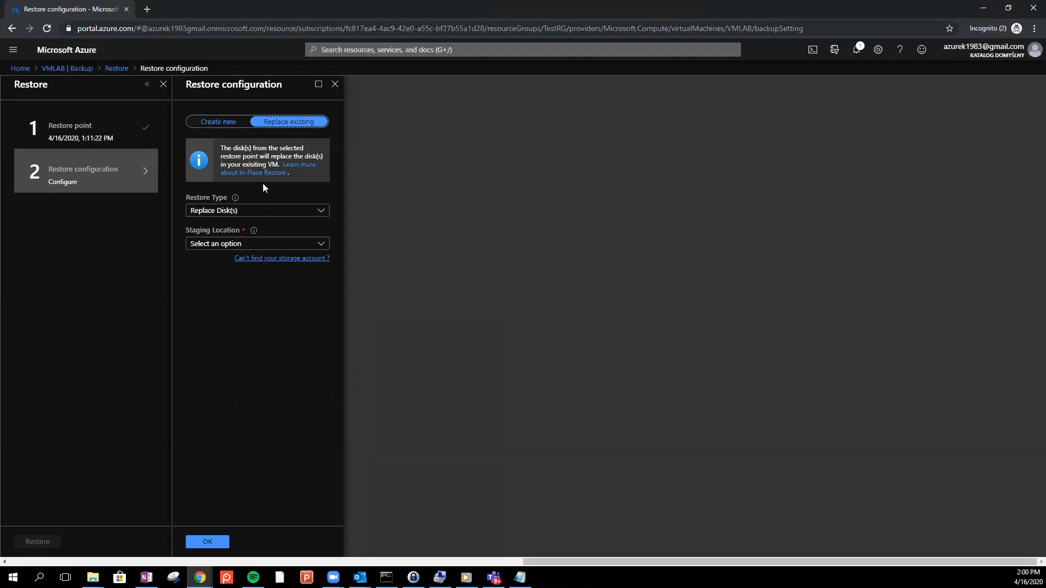
pyautogui.click(267, 214)
pyautogui.click(268, 217)
pyautogui.click(278, 245)
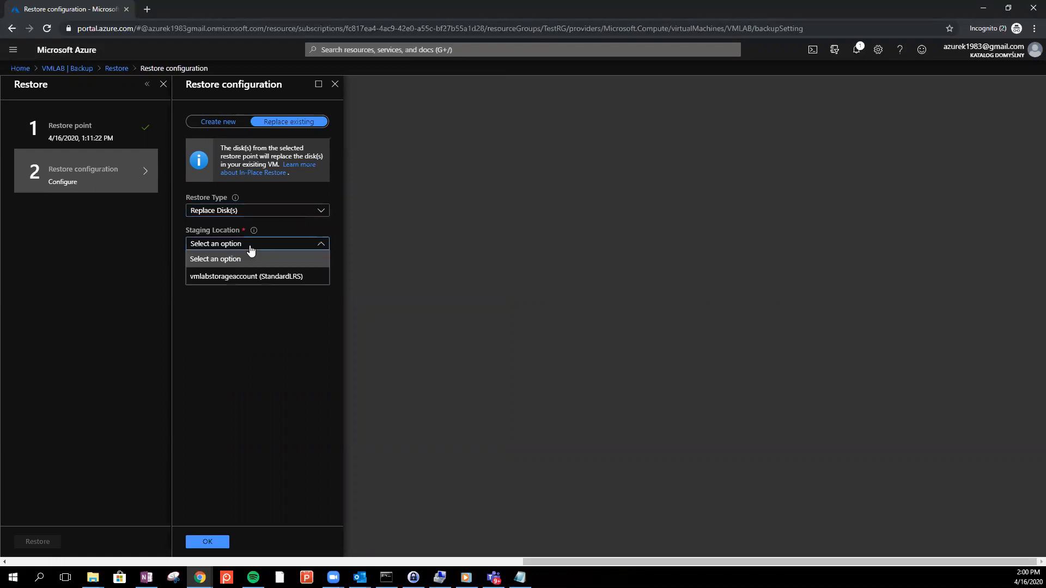
pyautogui.click(208, 278)
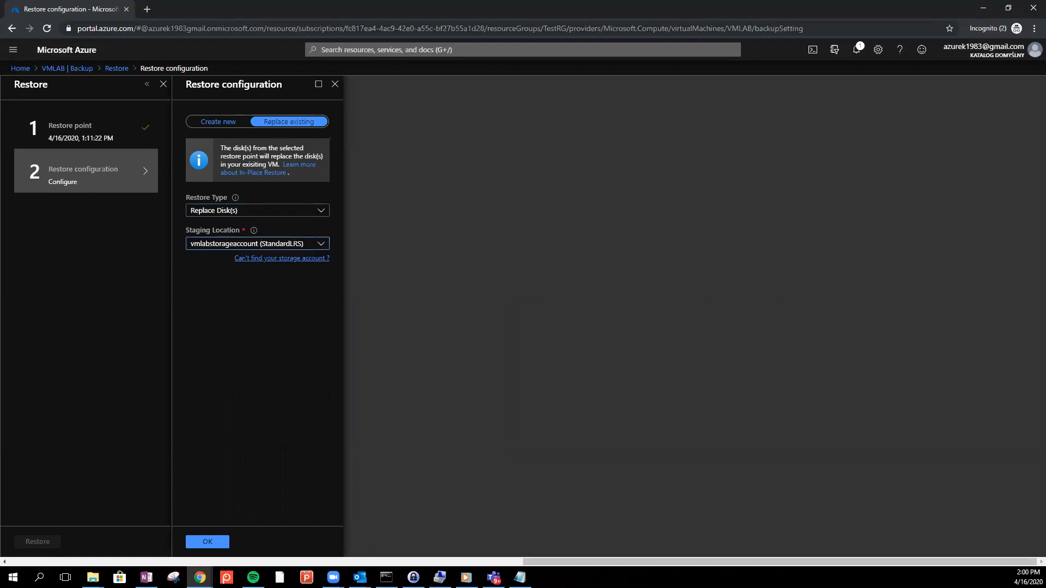
pyautogui.click(211, 541)
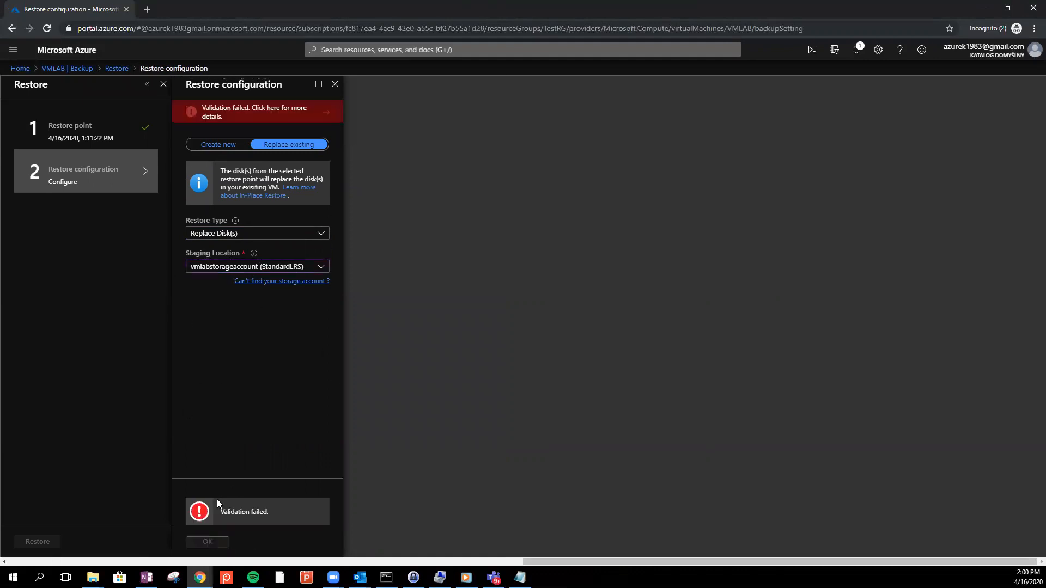
pyautogui.click(250, 111)
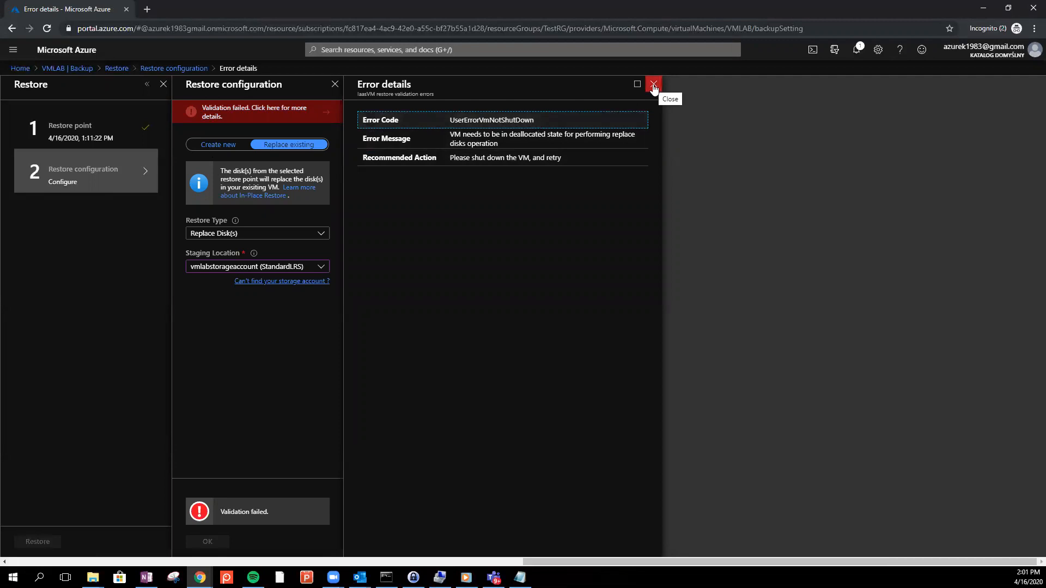
pyautogui.click(653, 85)
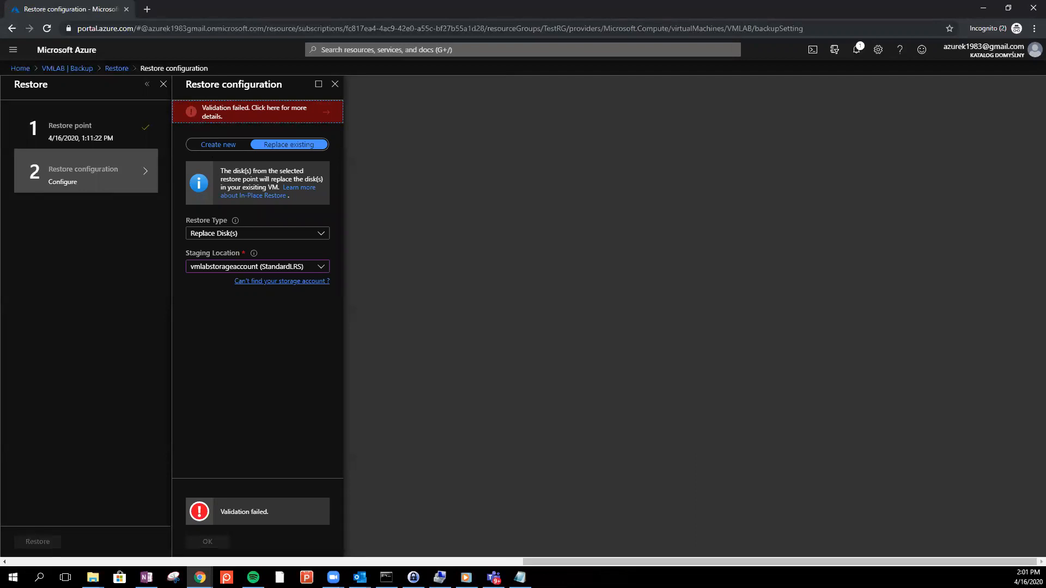
# Leave the restore setup and stop the VMLAB virtual machine from its overview
pyautogui.click(571, 90)
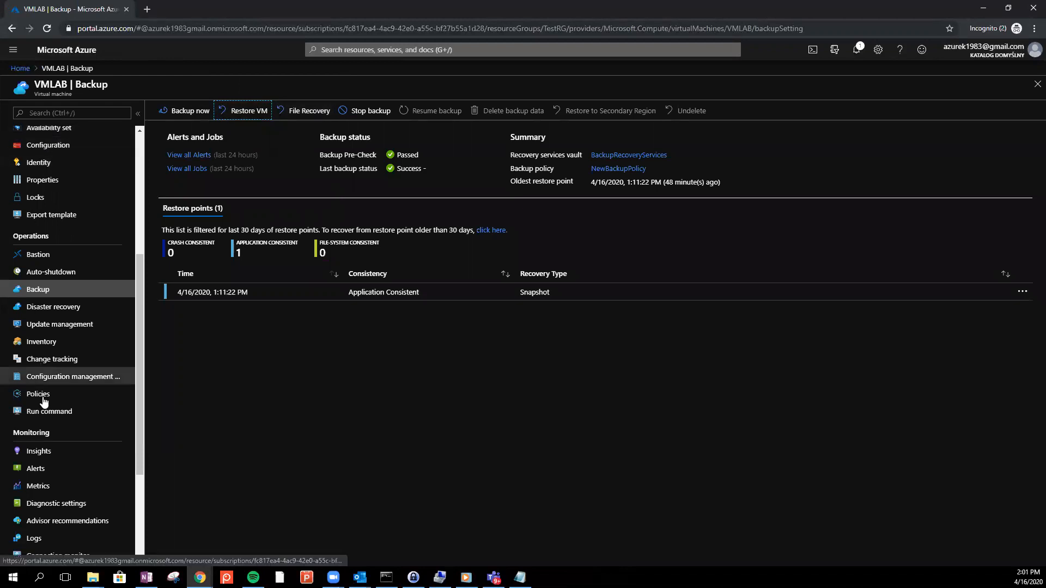
pyautogui.click(20, 68)
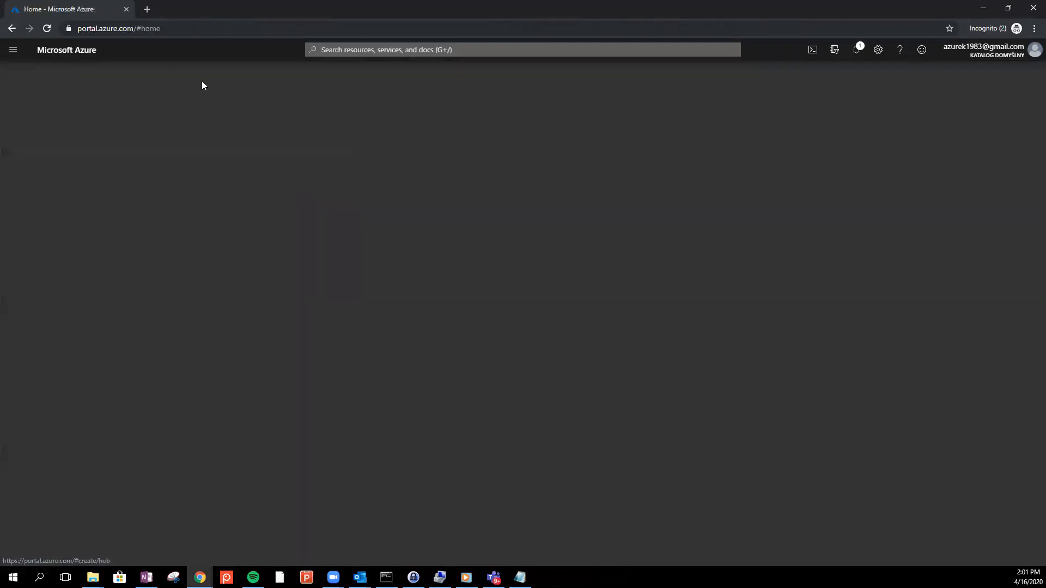
pyautogui.click(258, 218)
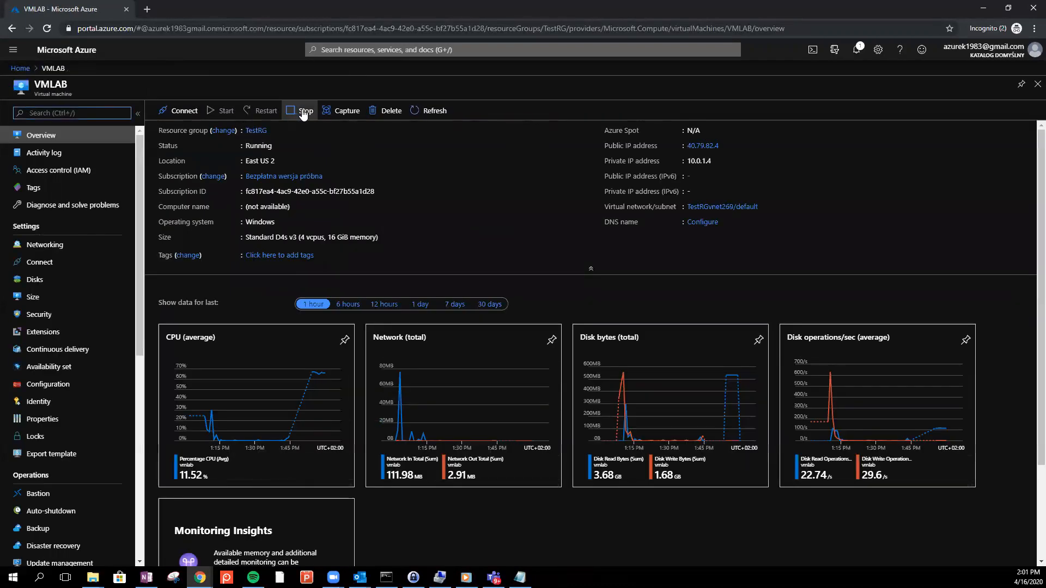
pyautogui.click(303, 111)
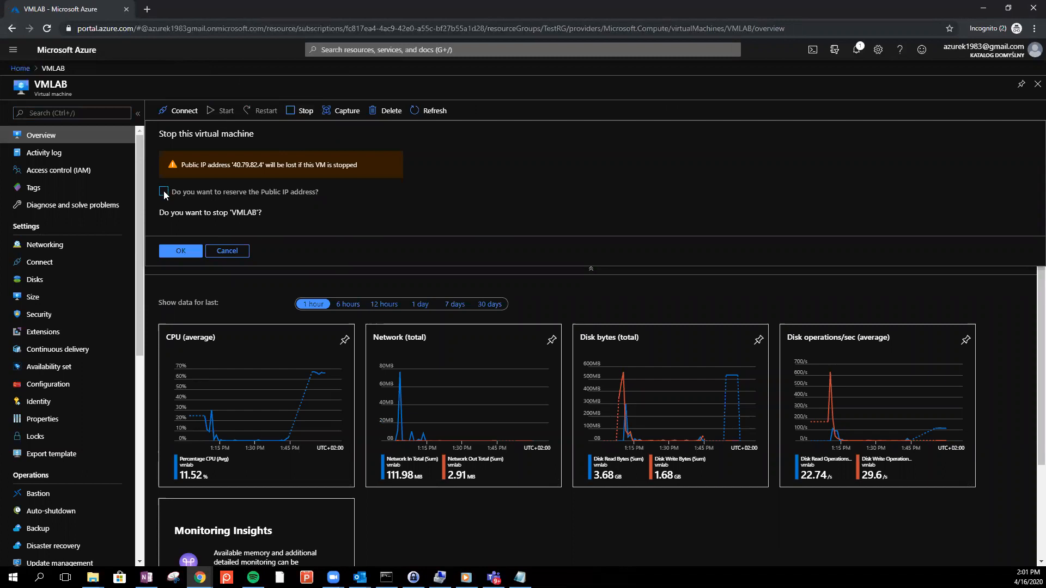
pyautogui.click(183, 252)
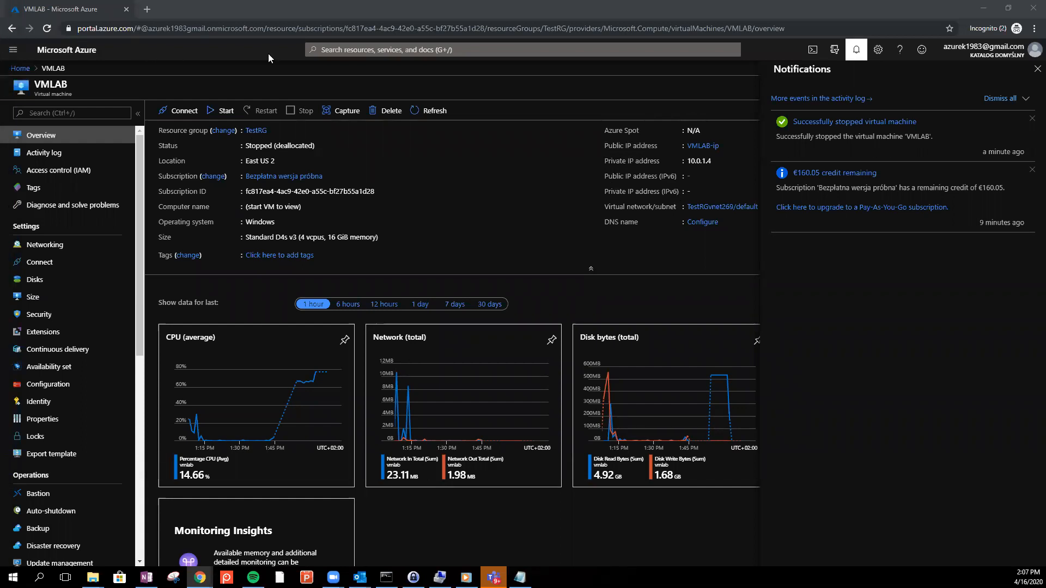
# Start a new restore of VMLAB from its backup, using the application-consistent restore point of 4/16/2020, 1:11:22 PM
pyautogui.scroll(-2, 70, 348)
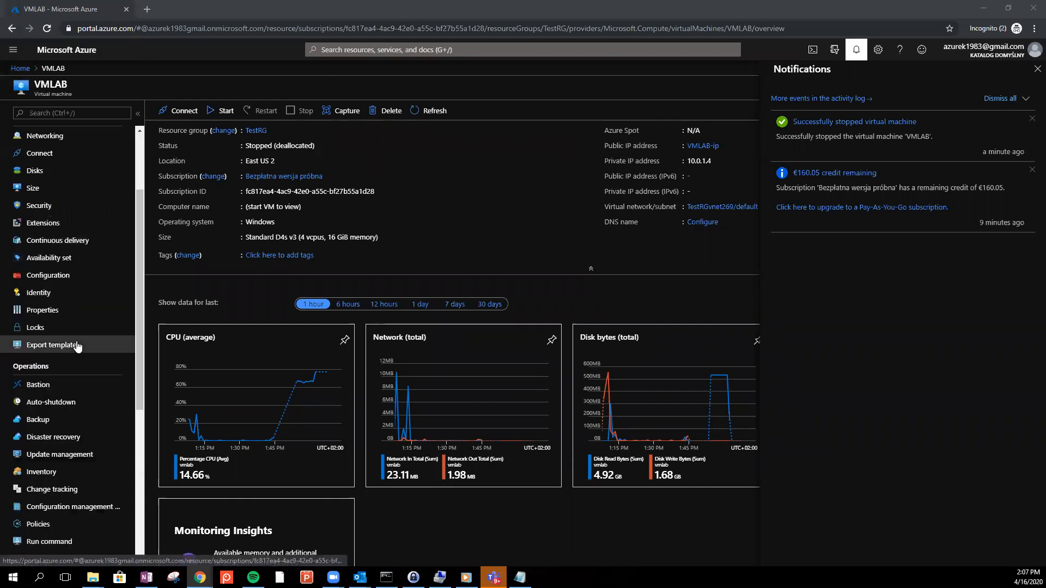
pyautogui.click(46, 421)
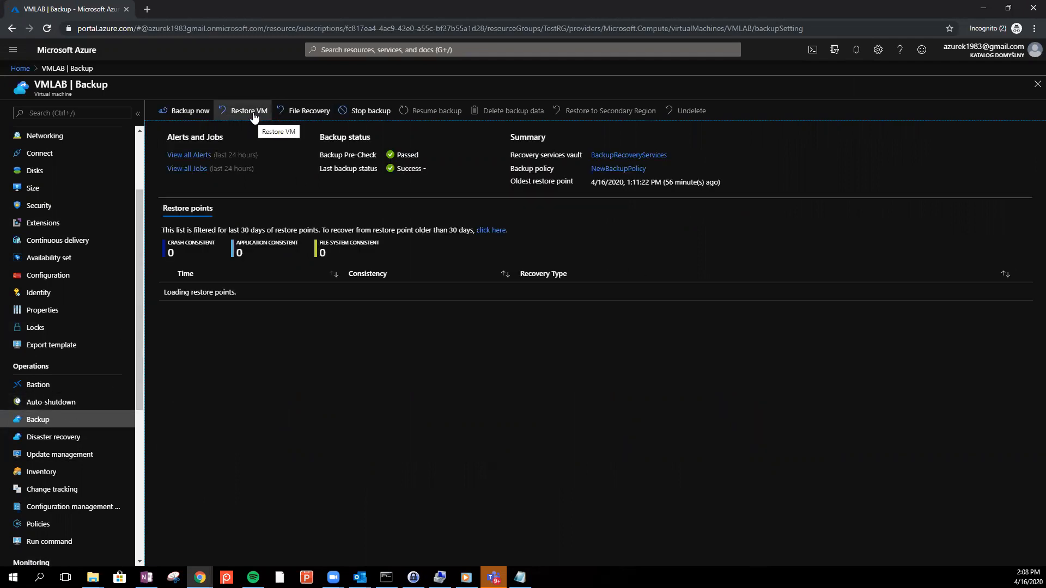
pyautogui.click(250, 112)
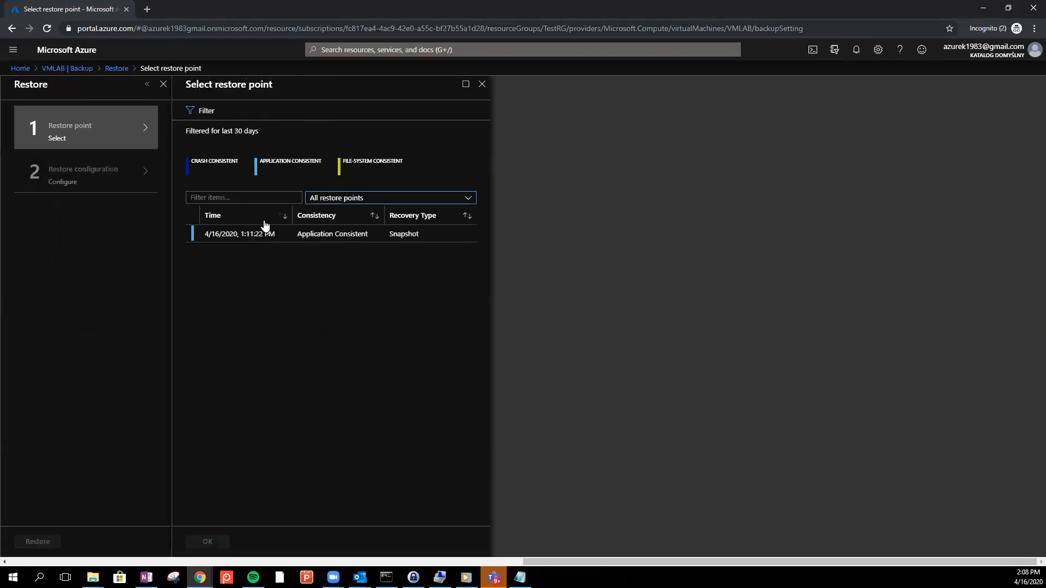
pyautogui.click(264, 234)
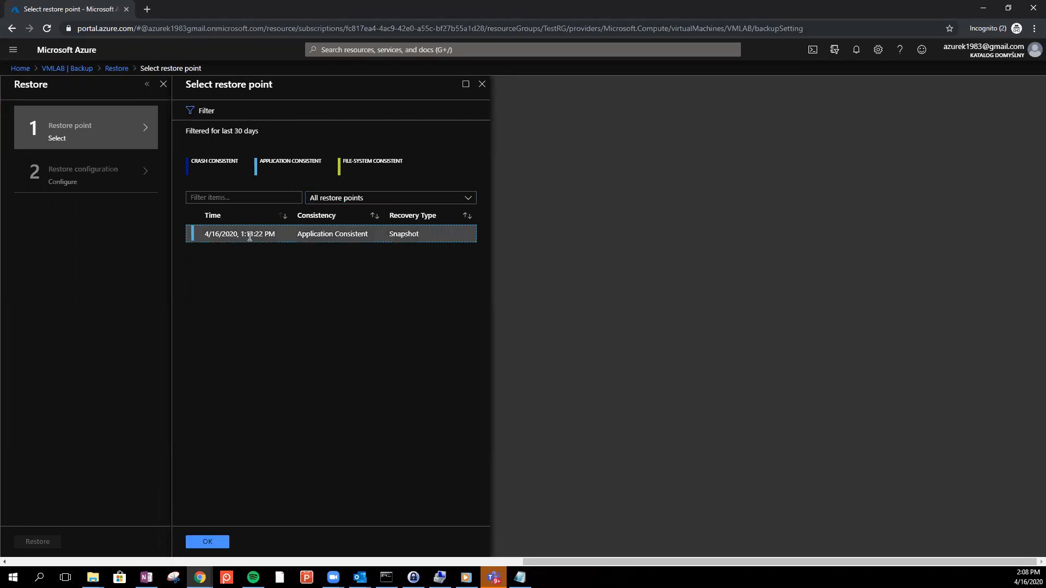
pyautogui.click(219, 542)
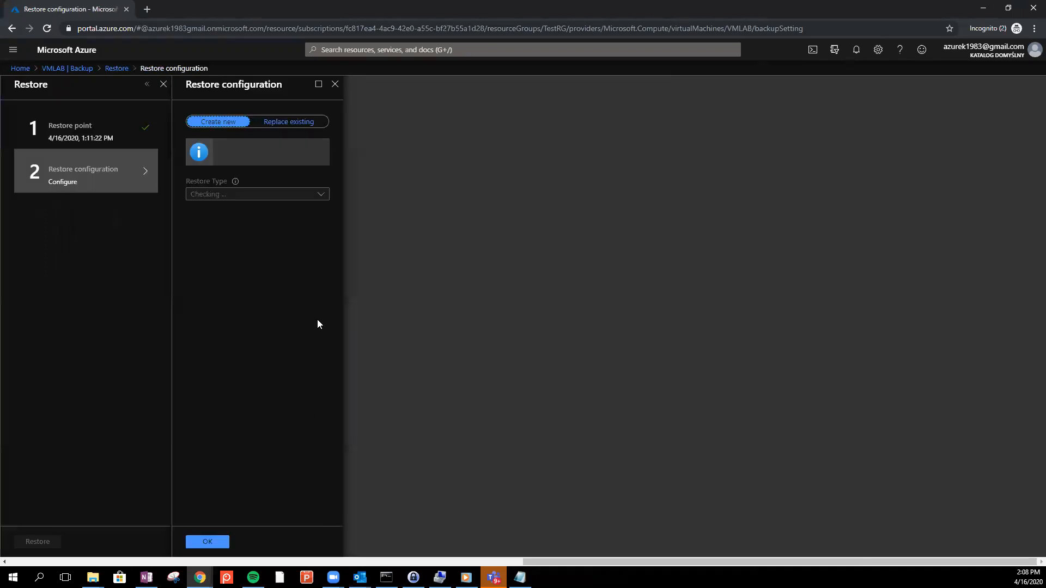
# Configure the restore to replace the existing disks, staged in vmlabstorageaccount (StandardLRS), trigger it and check the notifications
pyautogui.click(284, 121)
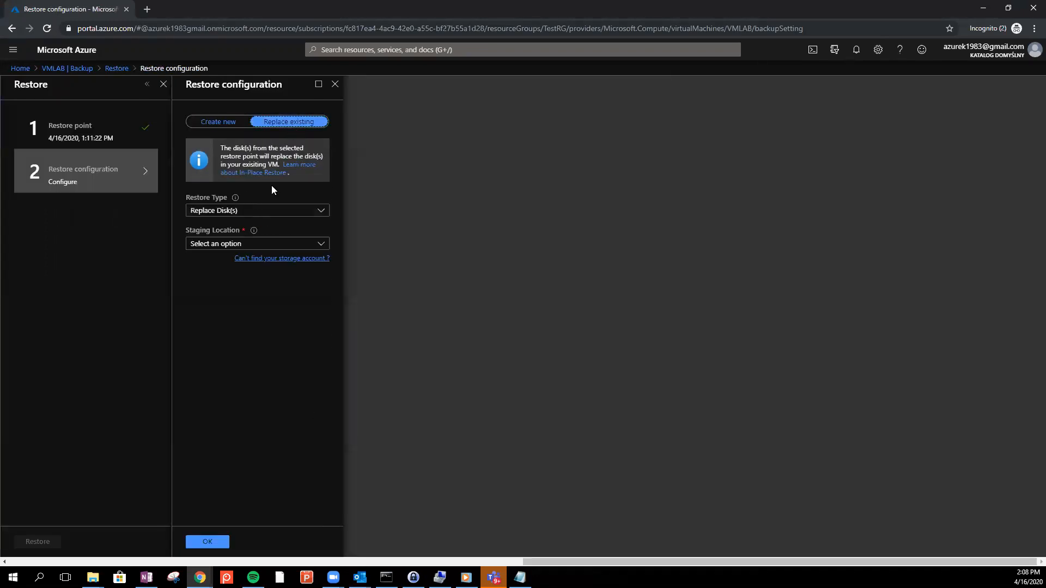
pyautogui.click(233, 244)
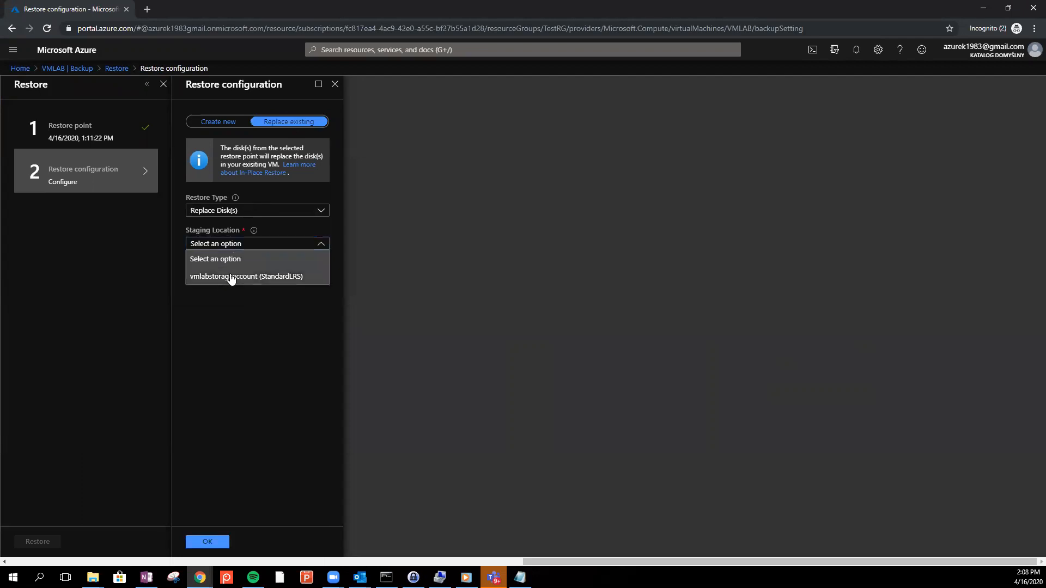
pyautogui.click(229, 274)
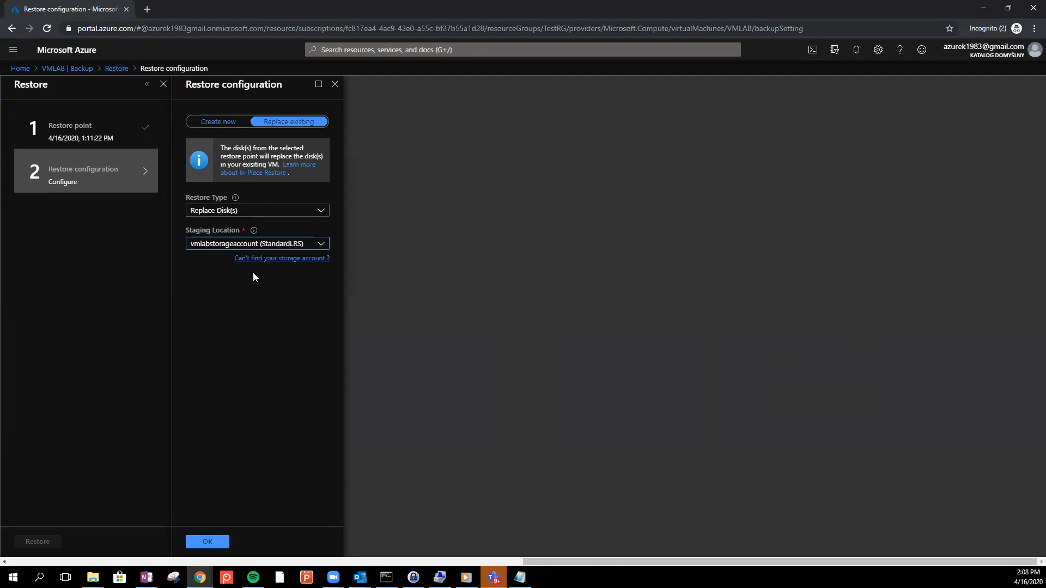
pyautogui.click(208, 542)
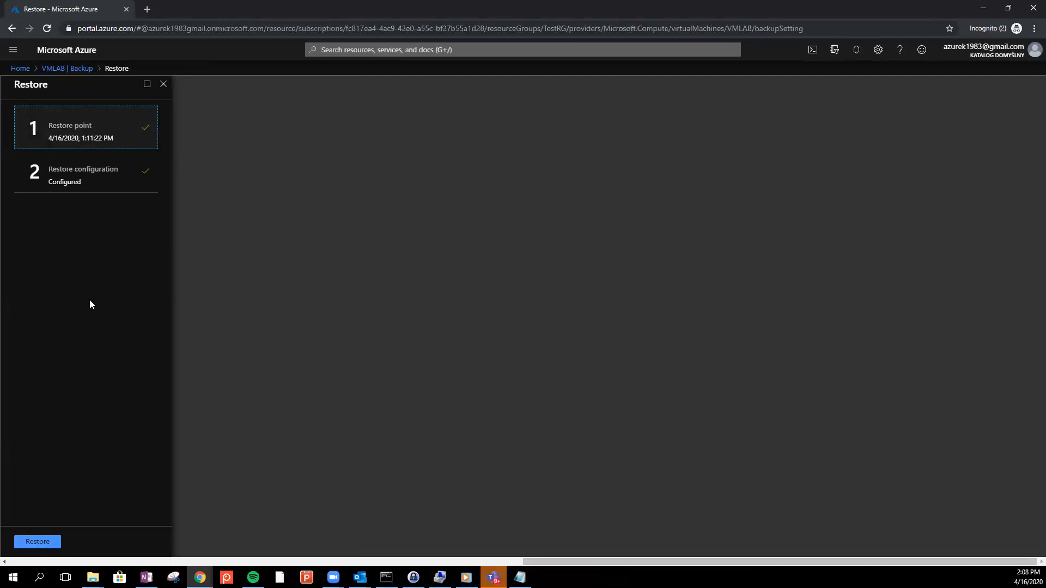
pyautogui.click(38, 542)
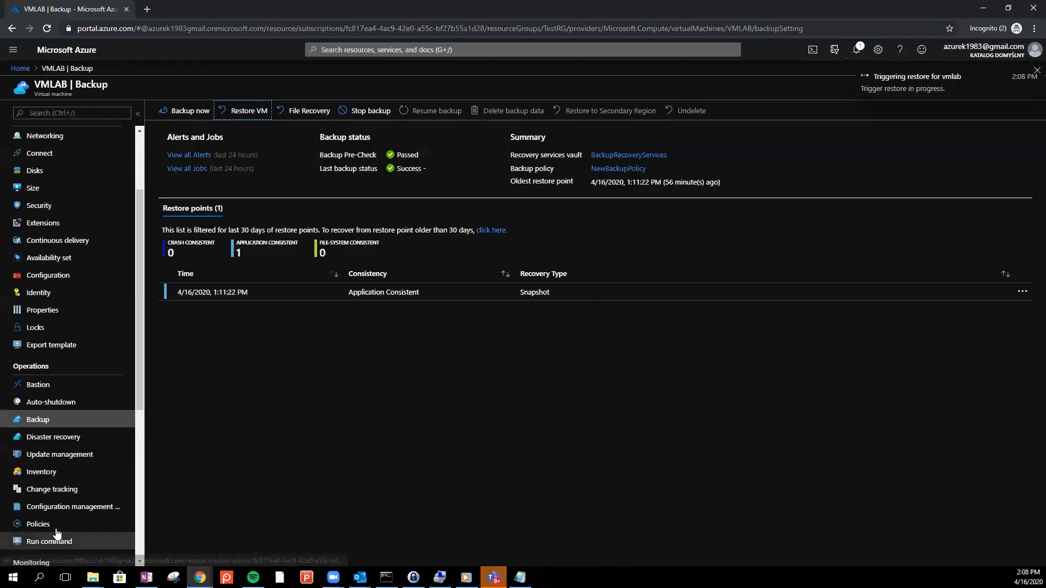
pyautogui.click(857, 52)
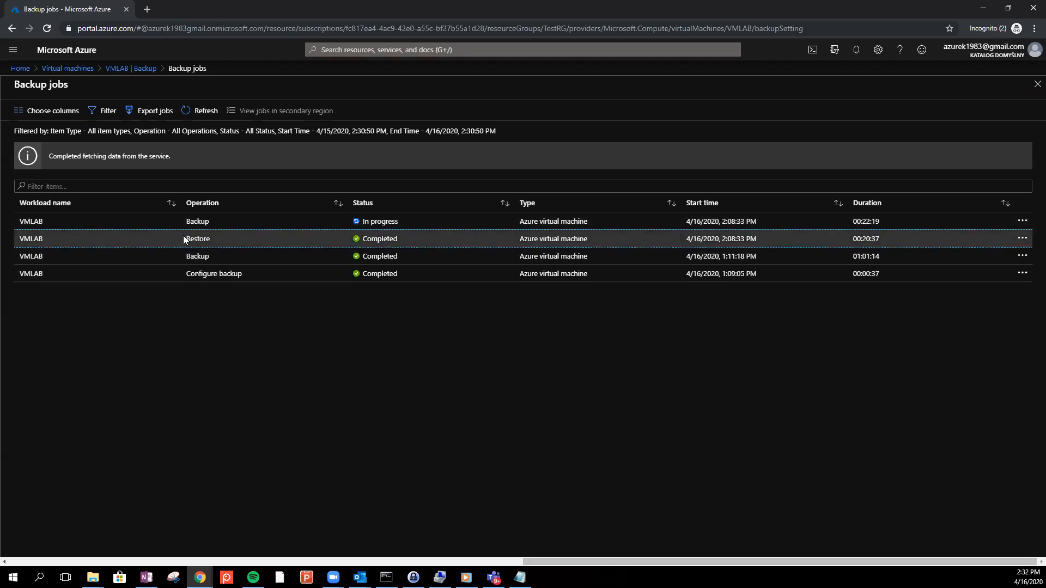
# Review the details of VMLAB's Restore job in the backup jobs, and start the virtual machine from its overview
pyautogui.click(200, 240)
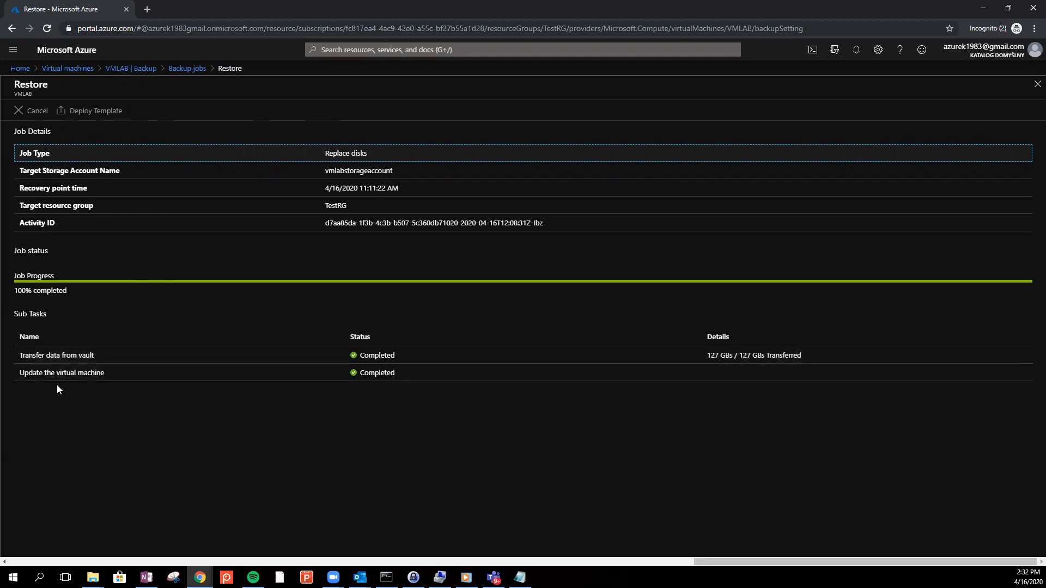
pyautogui.click(68, 68)
pyautogui.click(56, 200)
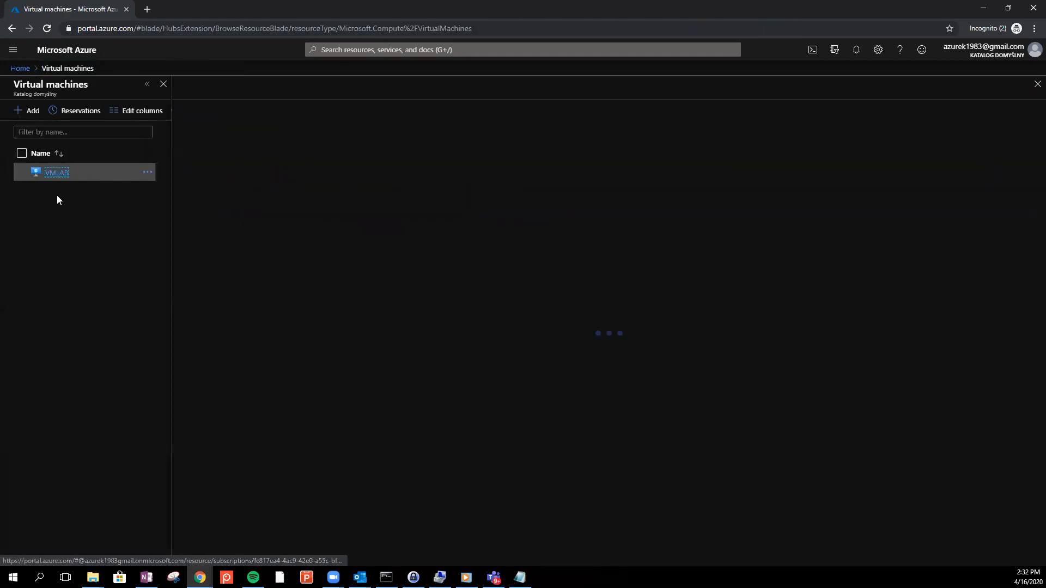
pyautogui.click(384, 116)
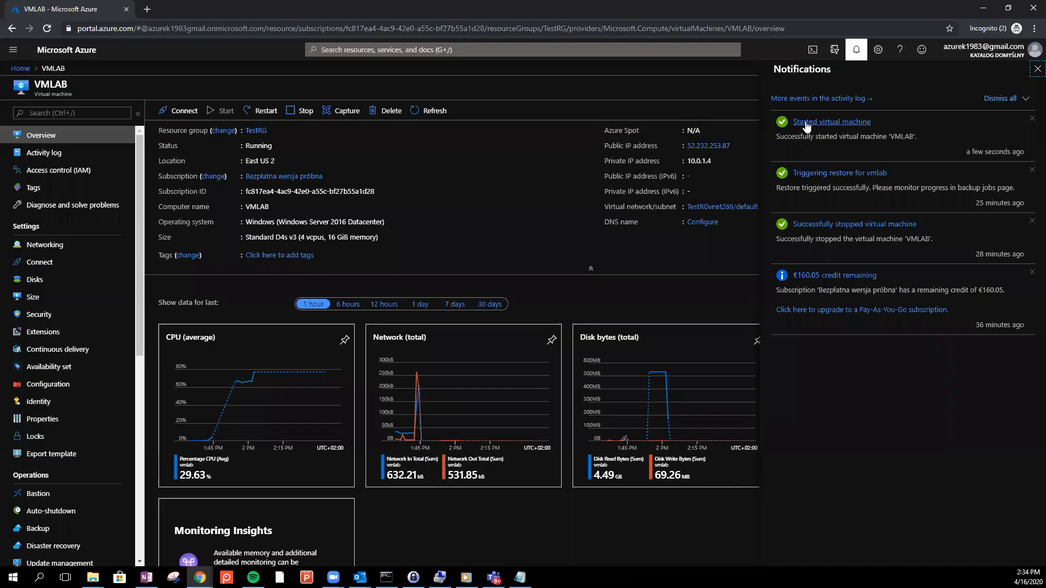
# Download the RDP file for VMLAB's public IP address on port 3389 and launch the remote connection
pyautogui.click(178, 110)
pyautogui.click(163, 134)
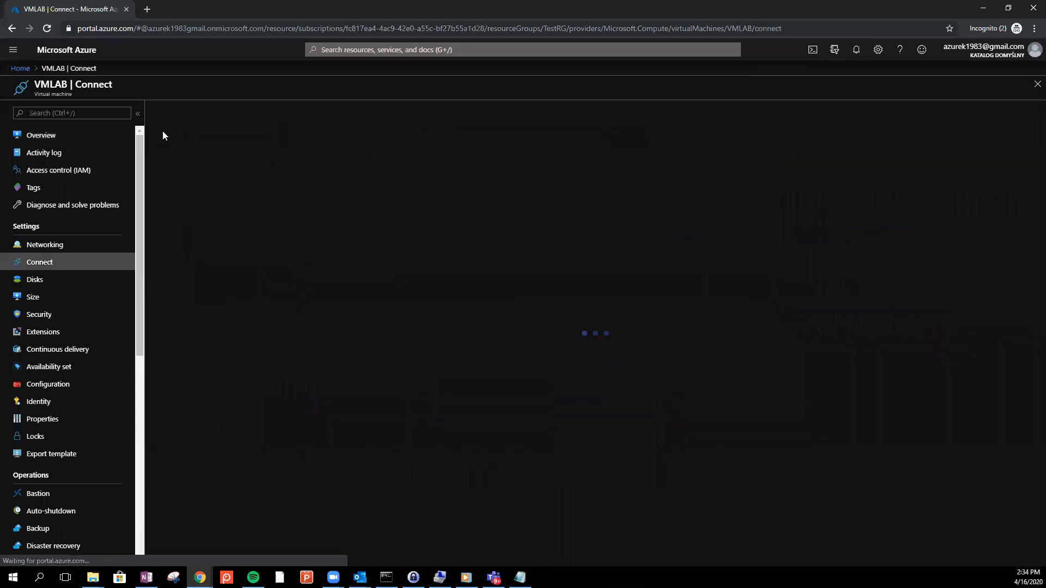
pyautogui.click(213, 272)
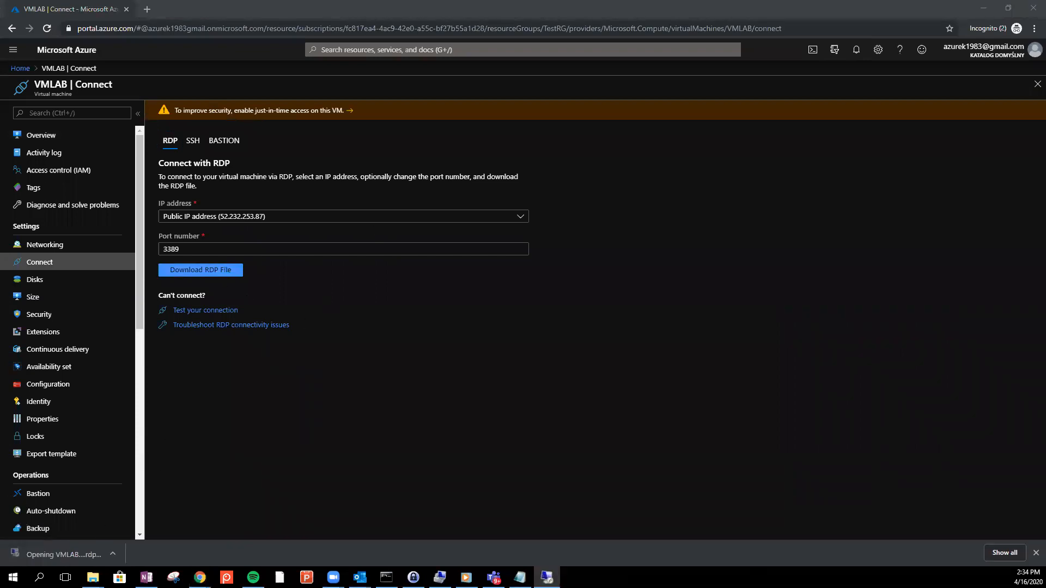
pyautogui.click(610, 305)
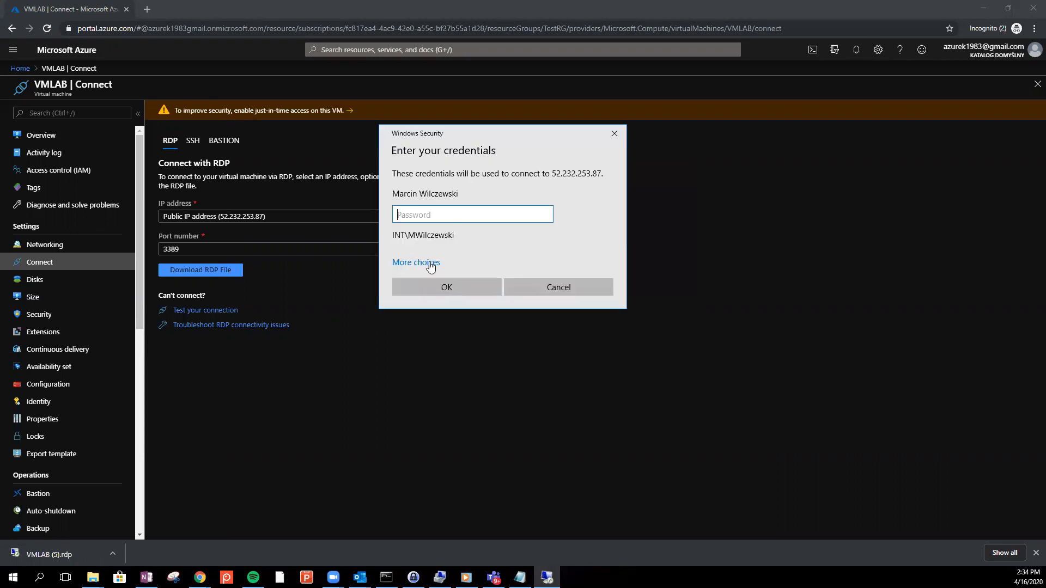
# Sign in to VMLAB with a different account, azureuser, and its password, accept the untrusted certificate, and maximize the remote session
pyautogui.click(417, 262)
pyautogui.click(457, 321)
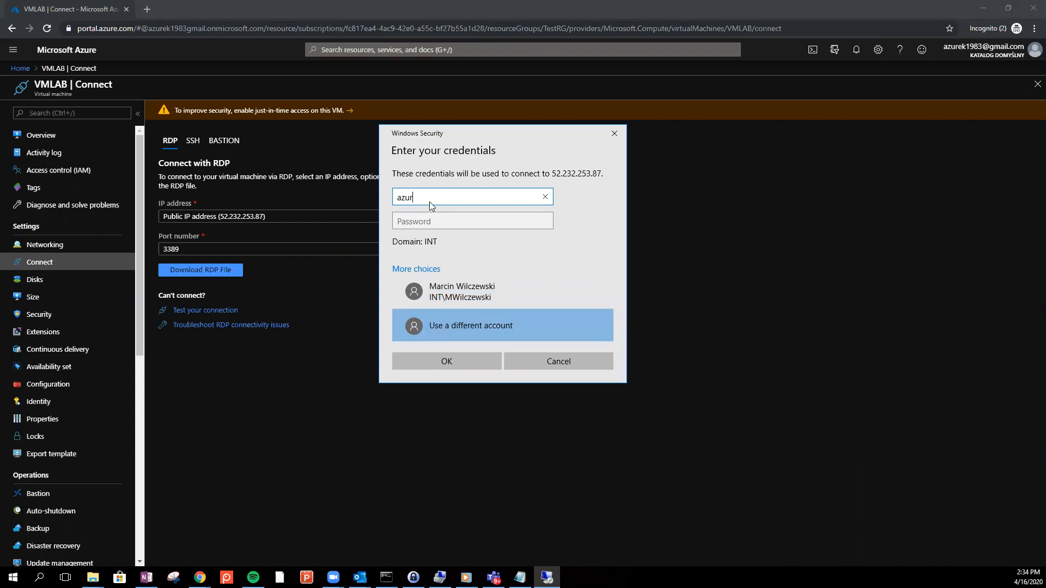
pyautogui.write('azureuser')
pyautogui.press('Tab')
pyautogui.write('*********')
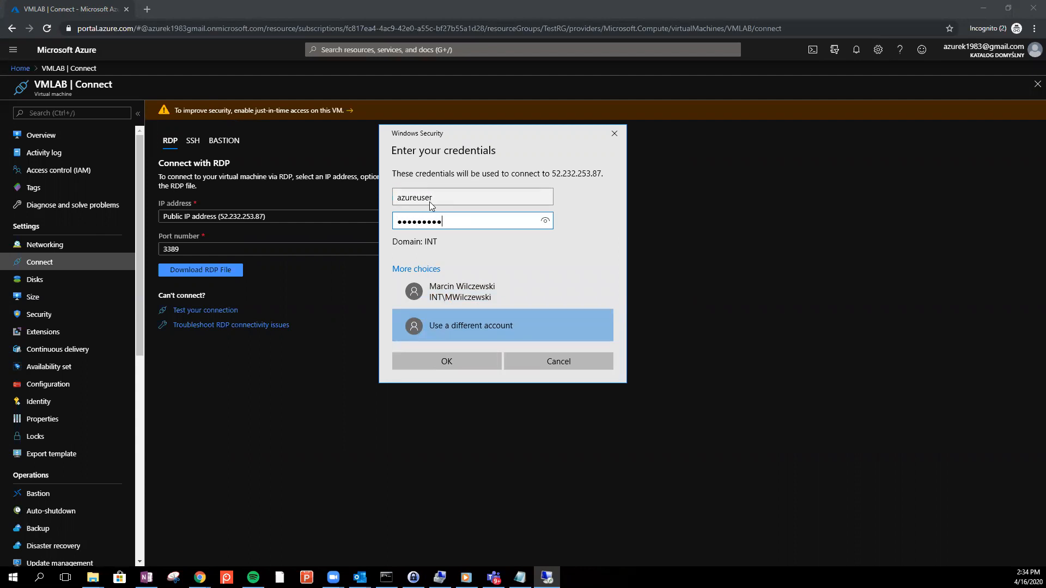
pyautogui.write('**')
pyautogui.press('Return')
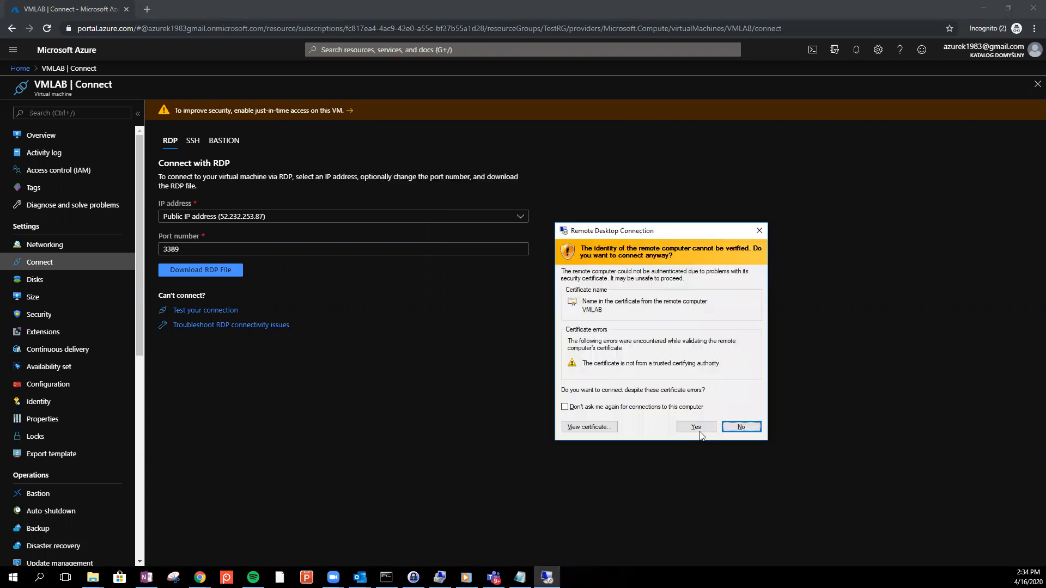
pyautogui.click(699, 430)
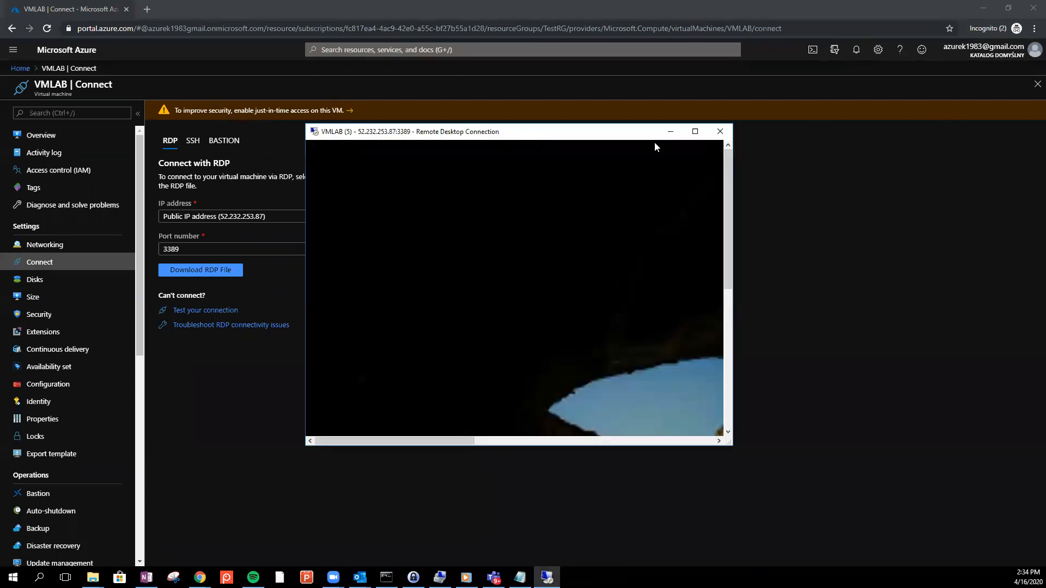
pyautogui.click(692, 131)
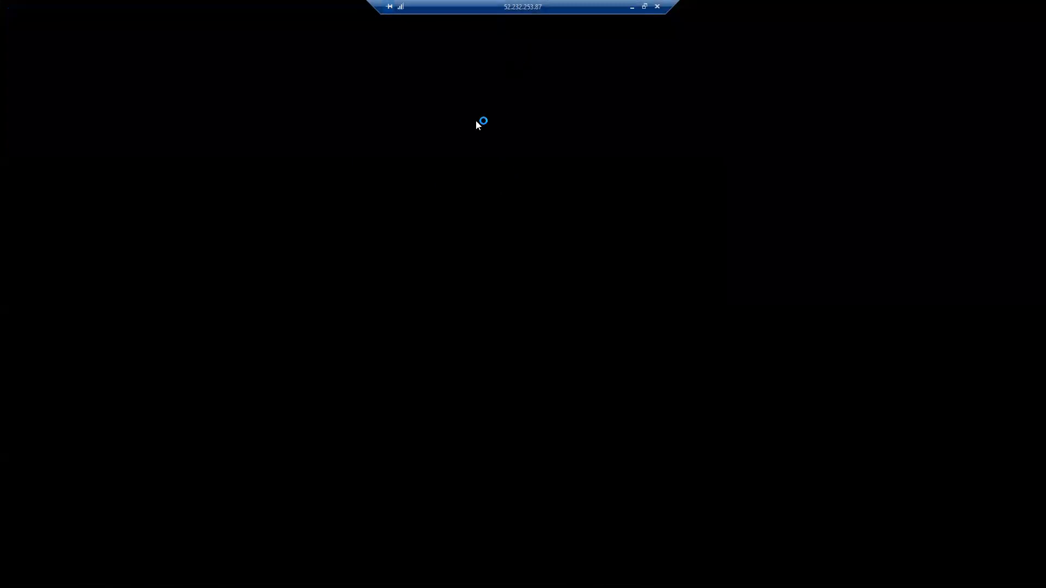